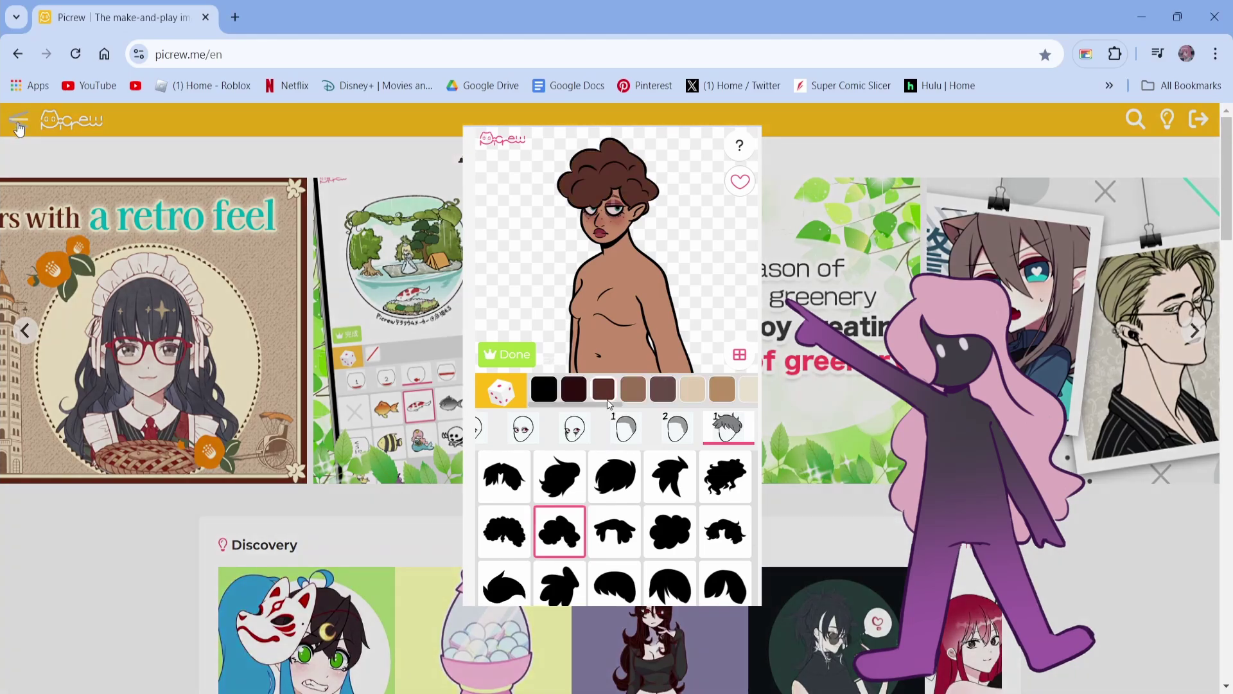
Look over the site menu and browse the hair and clothing options of the dress-up character maker
click(17, 119)
click(738, 427)
click(688, 427)
scroll(689, 427, right, 2)
click(603, 427)
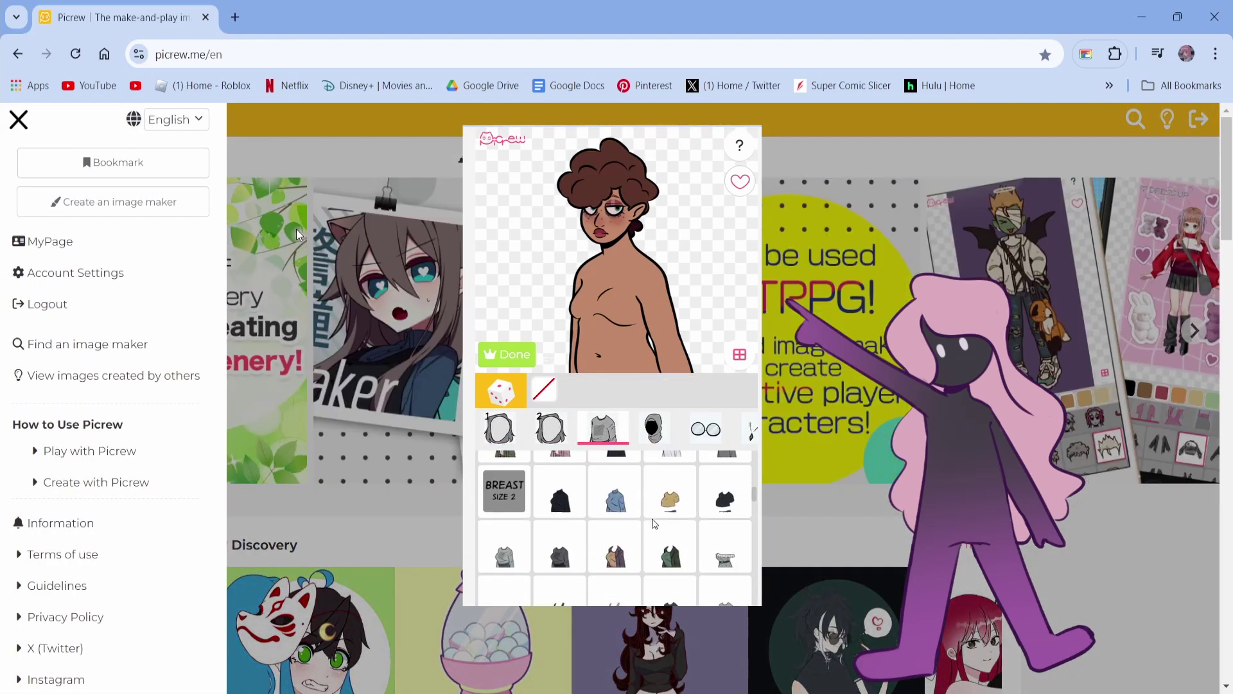
scroll(610, 514, down, 3)
click(505, 498)
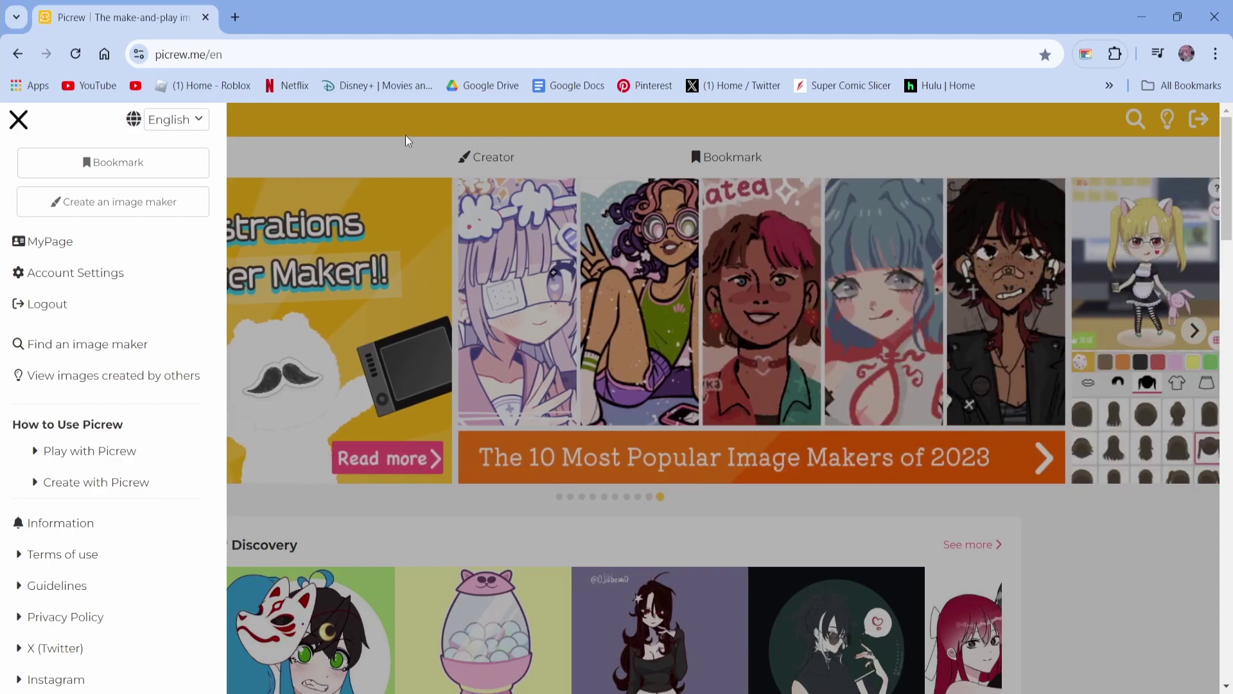
click(407, 136)
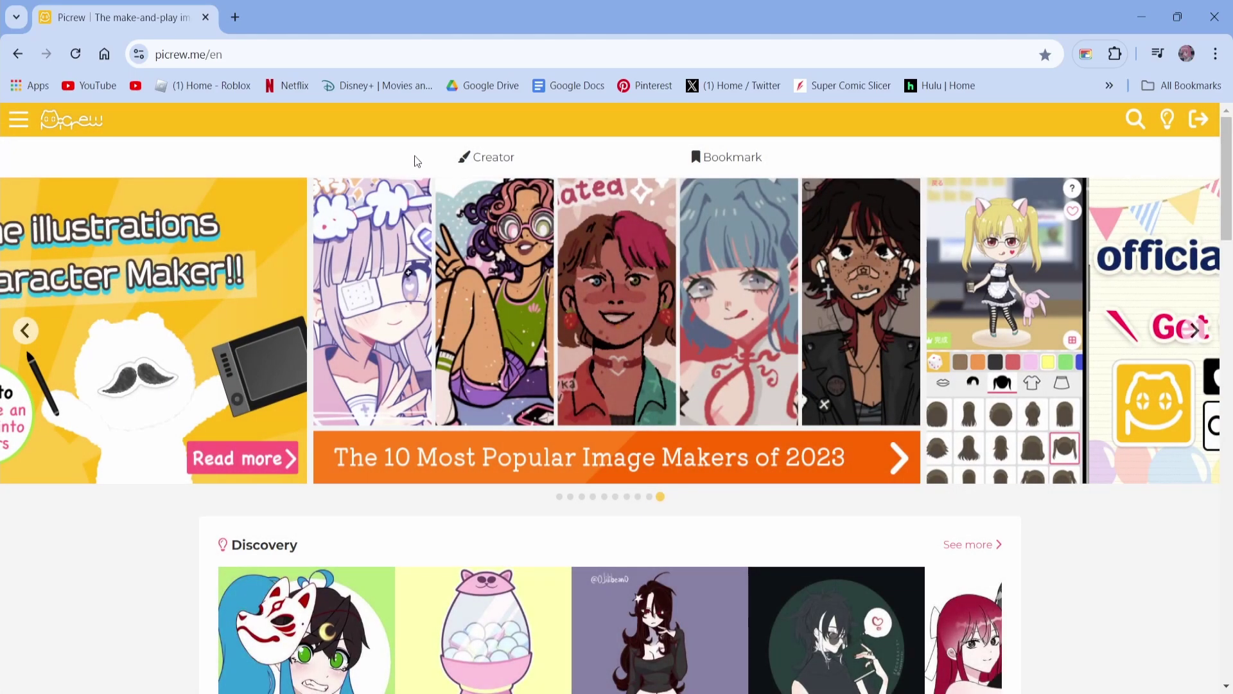
Go to the creator's Image Maker List and open the existing public dress-up image maker for editing
click(18, 119)
click(246, 131)
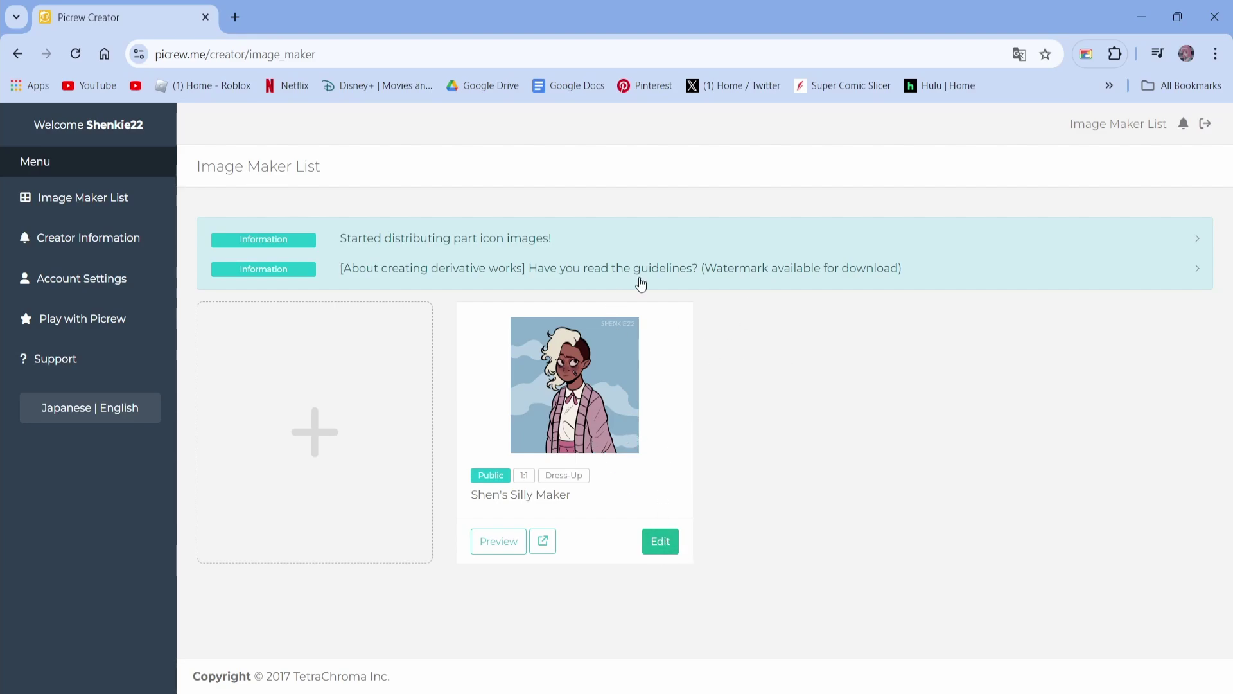
click(663, 544)
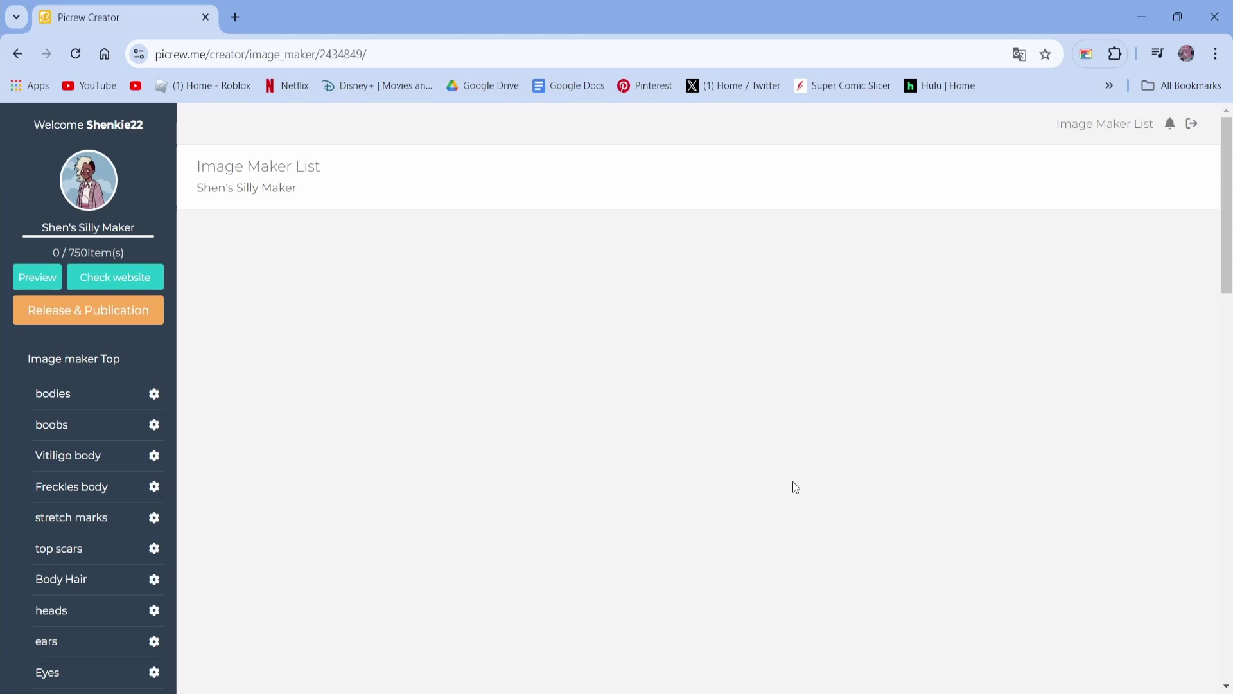
Examine the Parts list and Layer list of the existing image maker
scroll(574, 275, down, 1)
scroll(641, 330, down, 2)
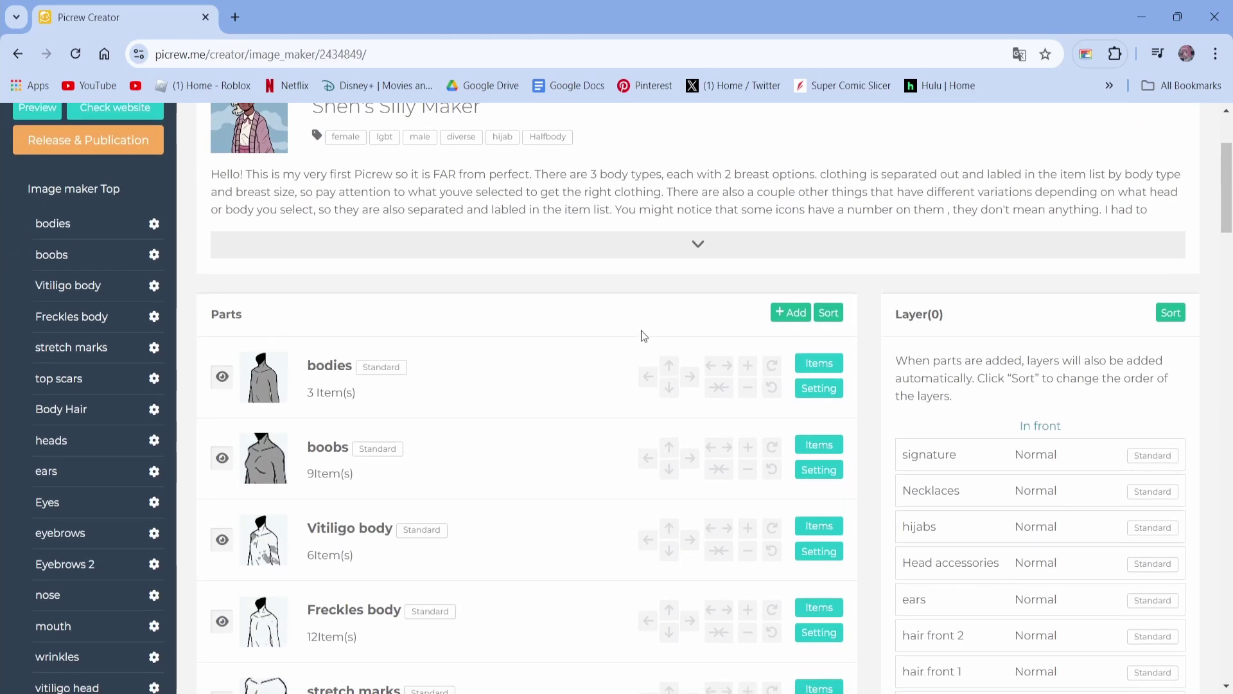
scroll(641, 330, up, 3)
scroll(670, 271, down, 10)
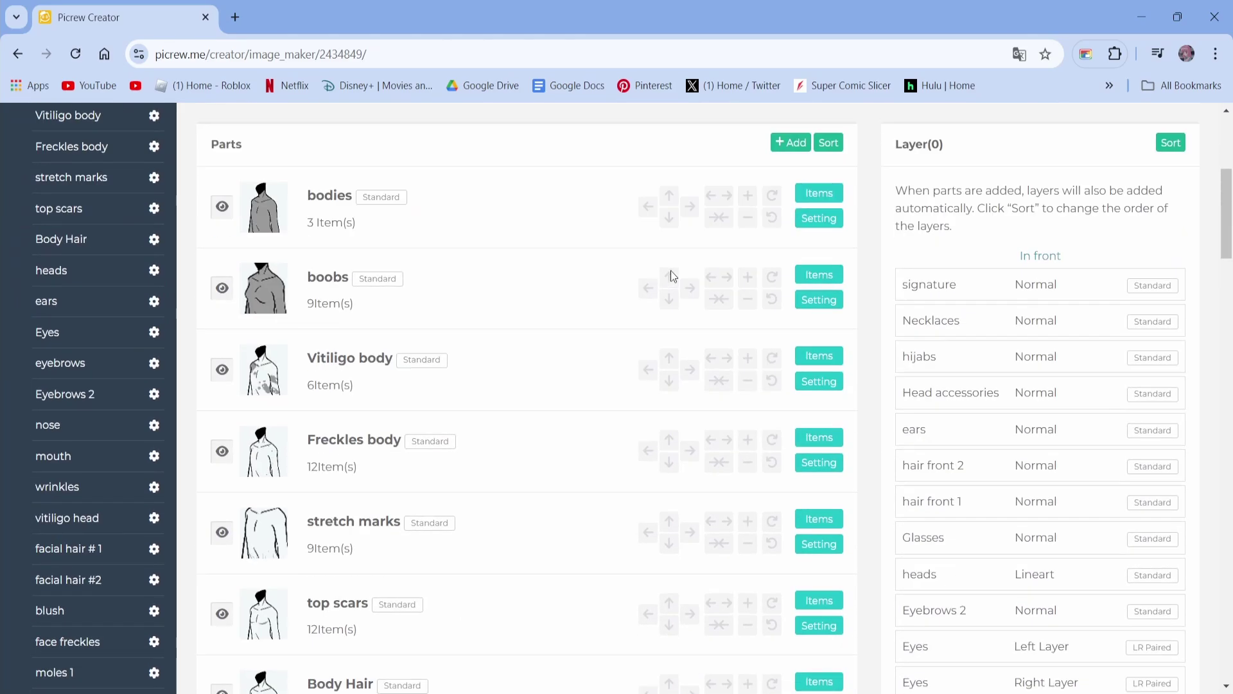
scroll(673, 275, down, 10)
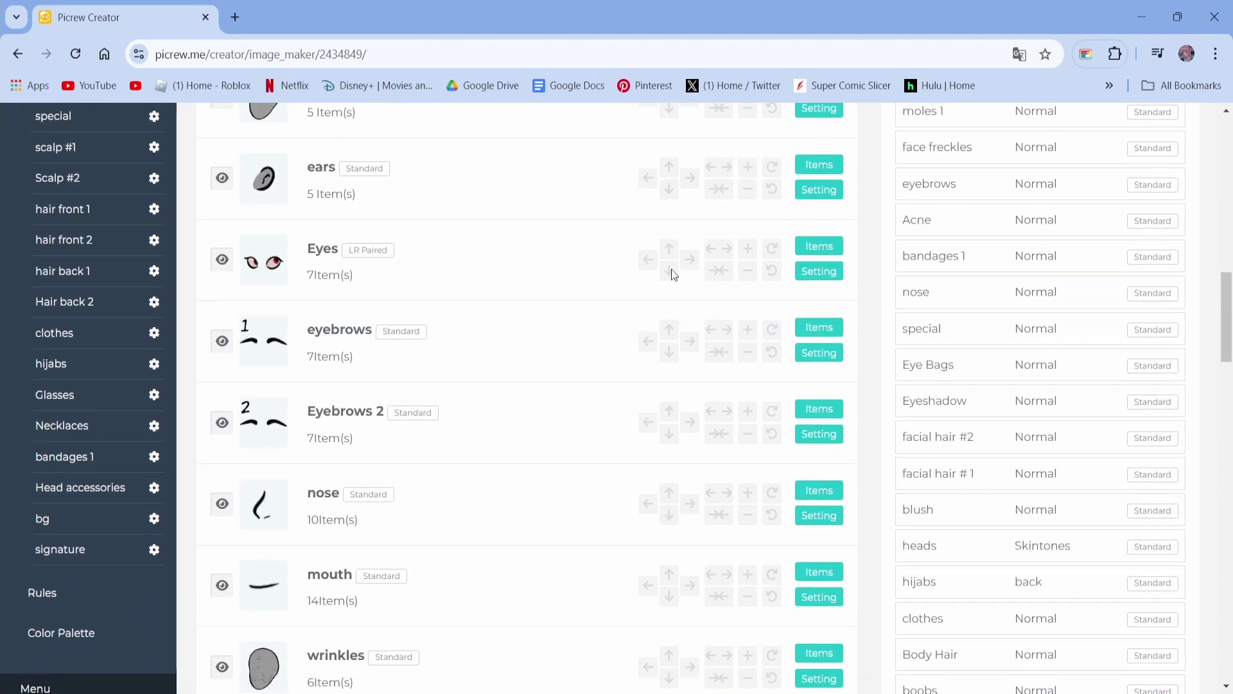
scroll(668, 273, down, 8)
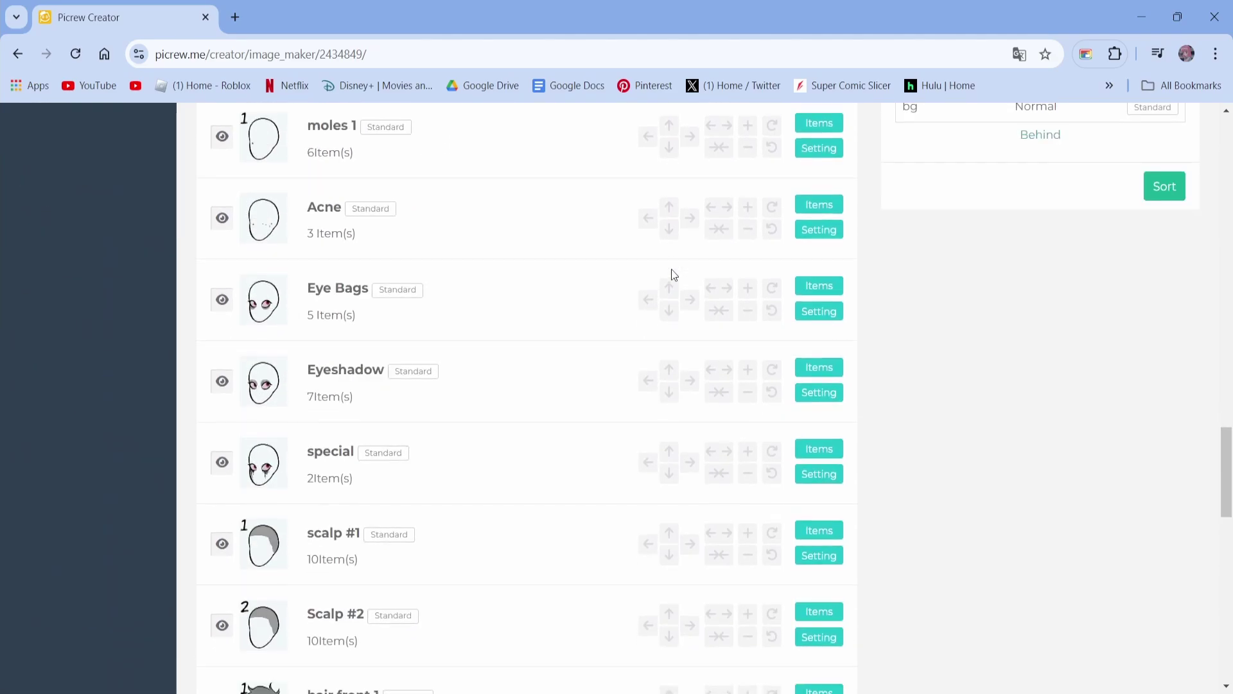
scroll(668, 273, up, 20)
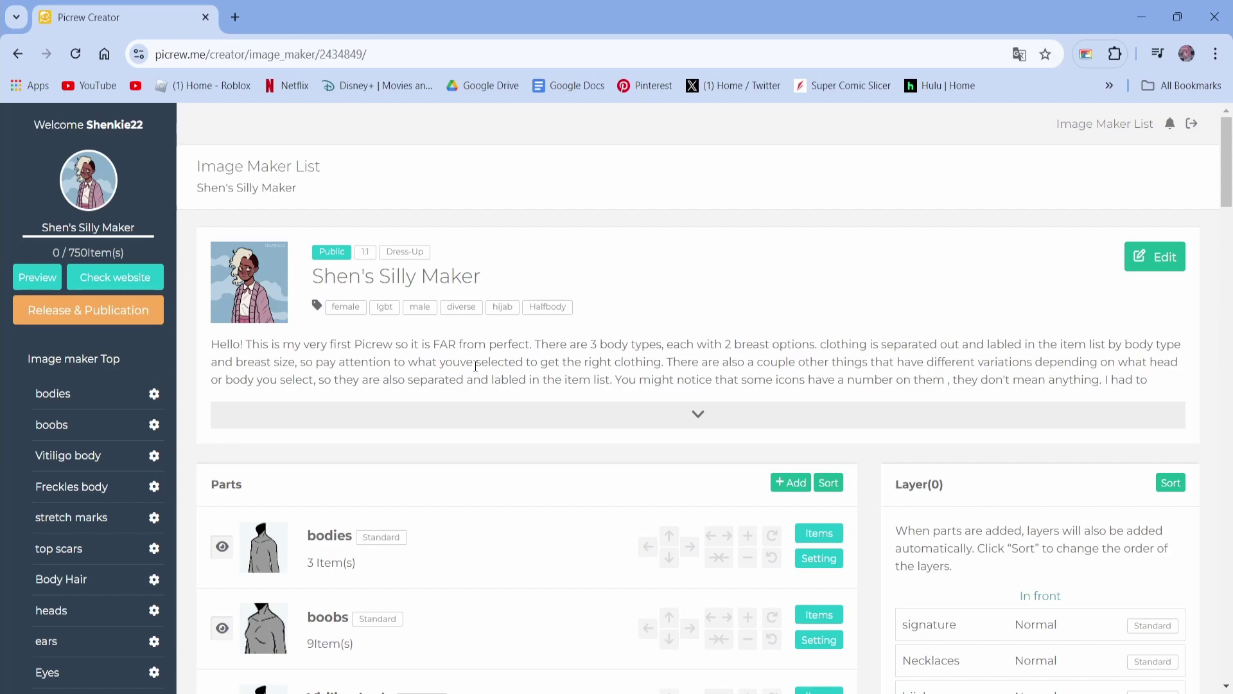
Check the image maker's item limit and its overview section
scroll(467, 366, down, 1)
scroll(651, 270, up, 1)
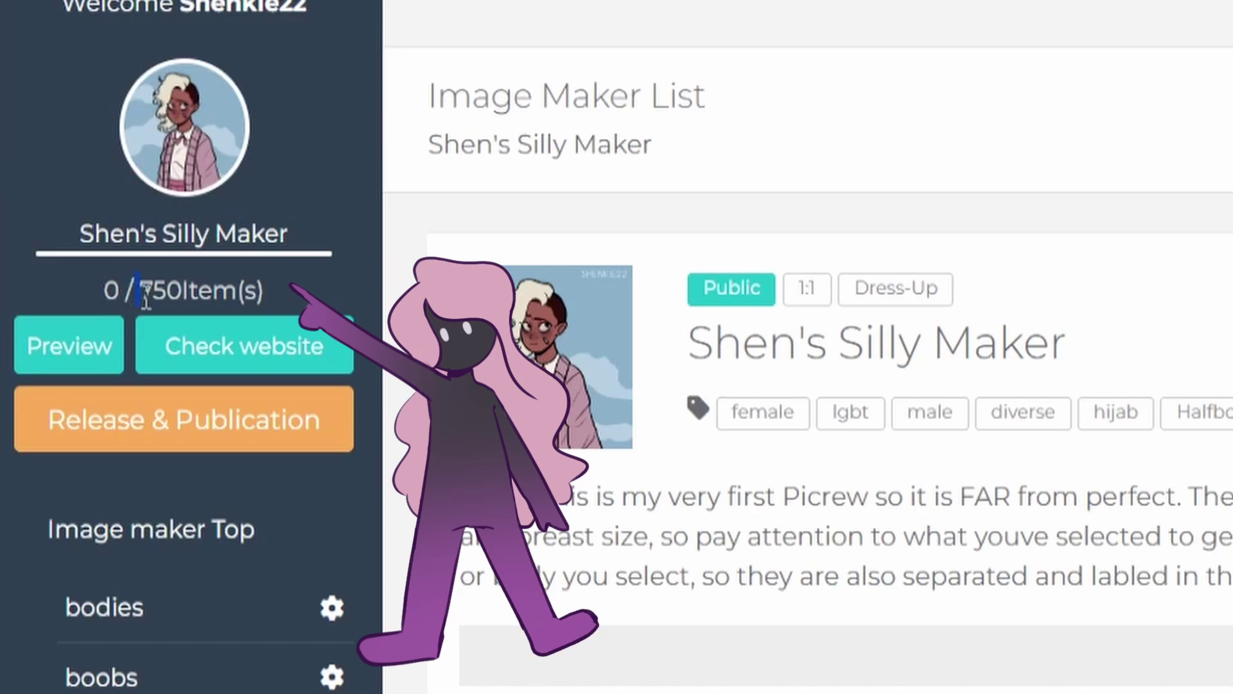
drag(136, 290, 263, 302)
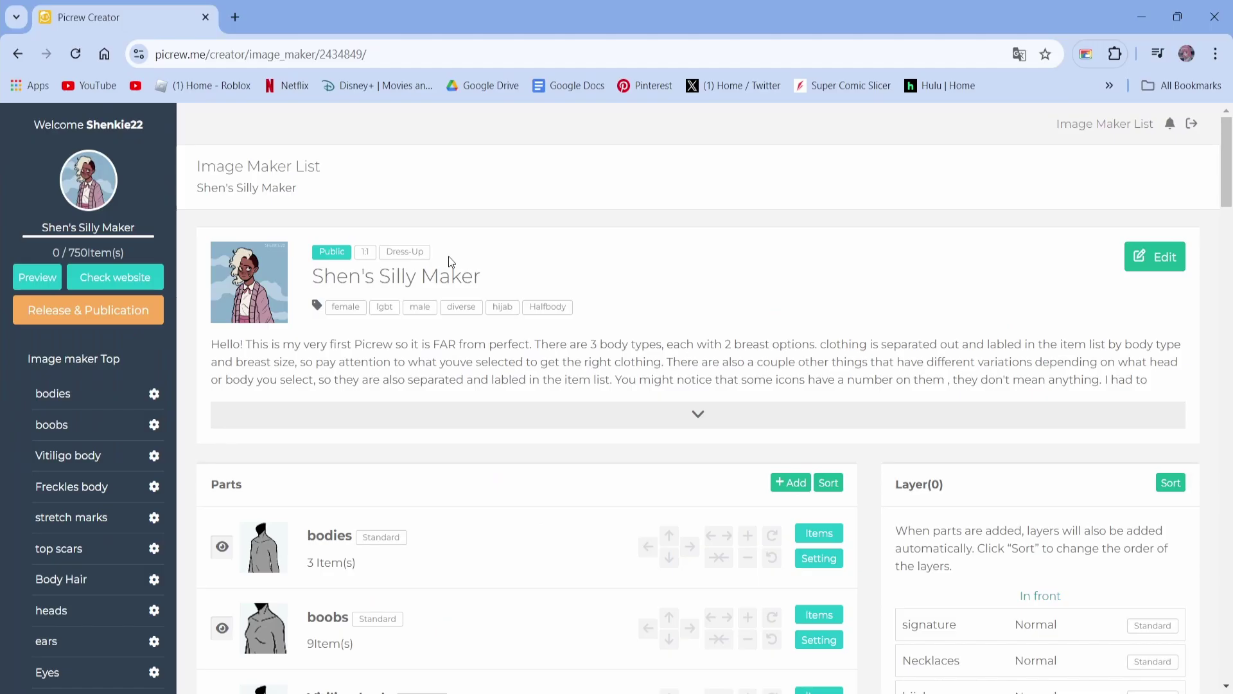
scroll(465, 264, down, 2)
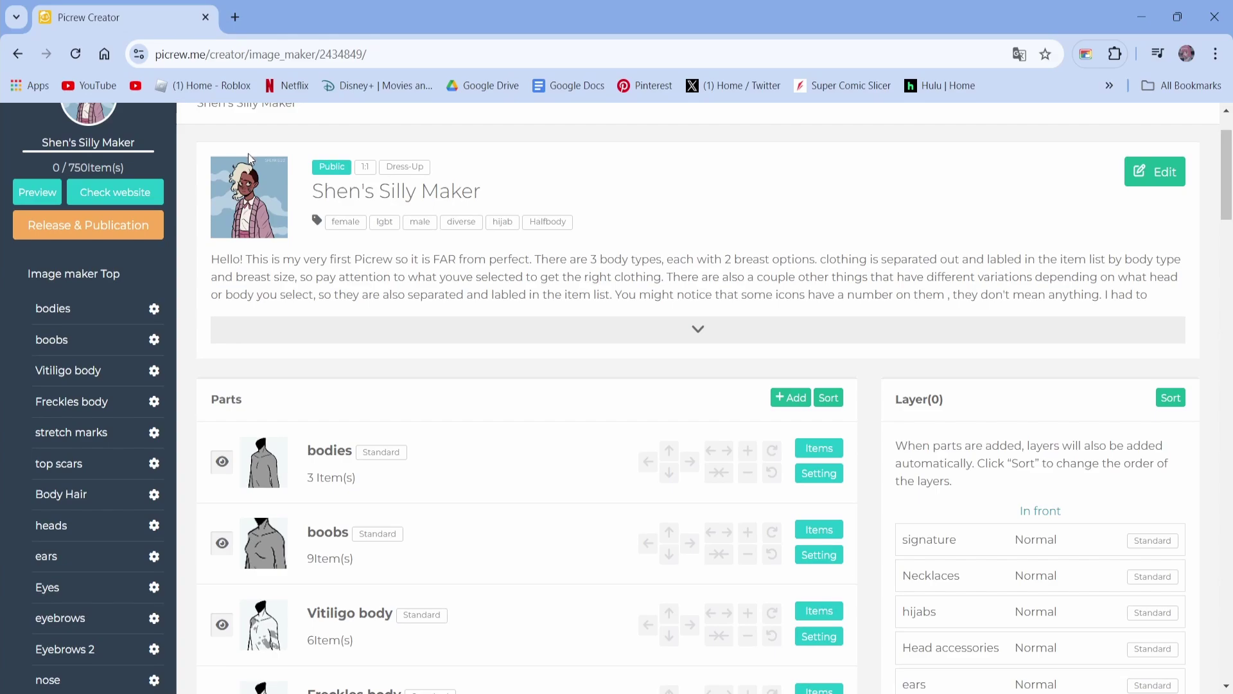
scroll(249, 159, up, 2)
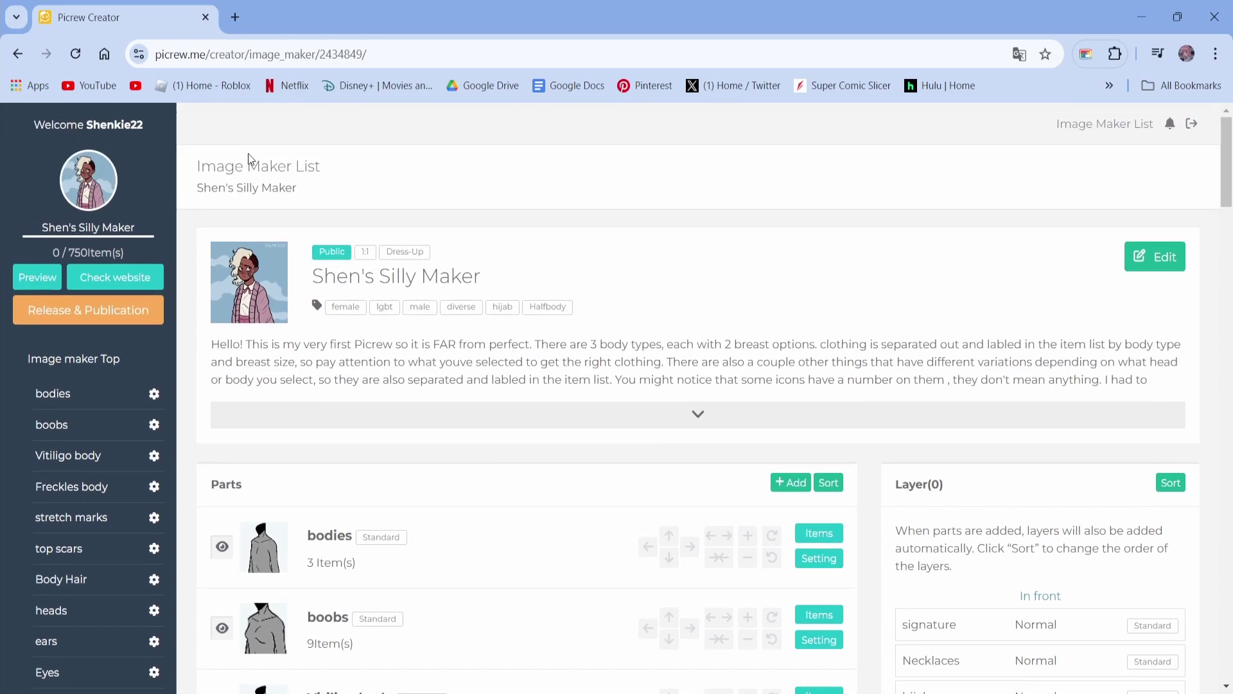
scroll(271, 198, down, 4)
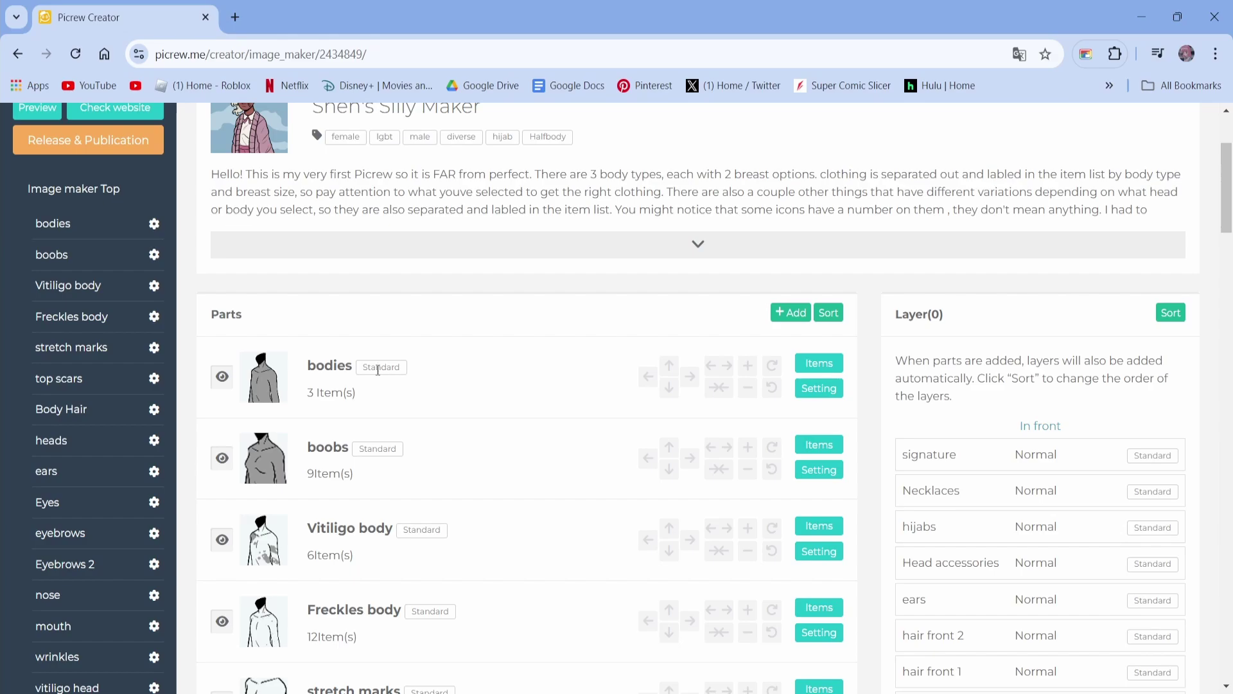
scroll(379, 369, up, 4)
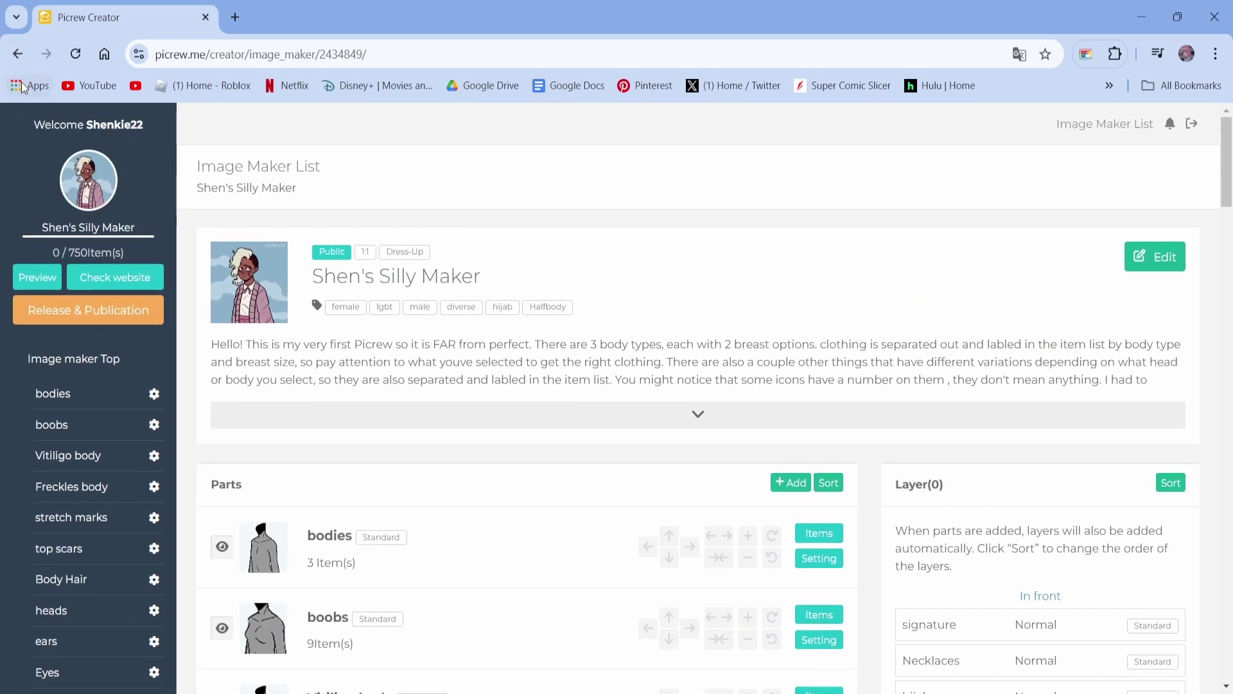
Return to the Image Maker List, start registering a new image maker and choose the Dress-Up type
click(17, 54)
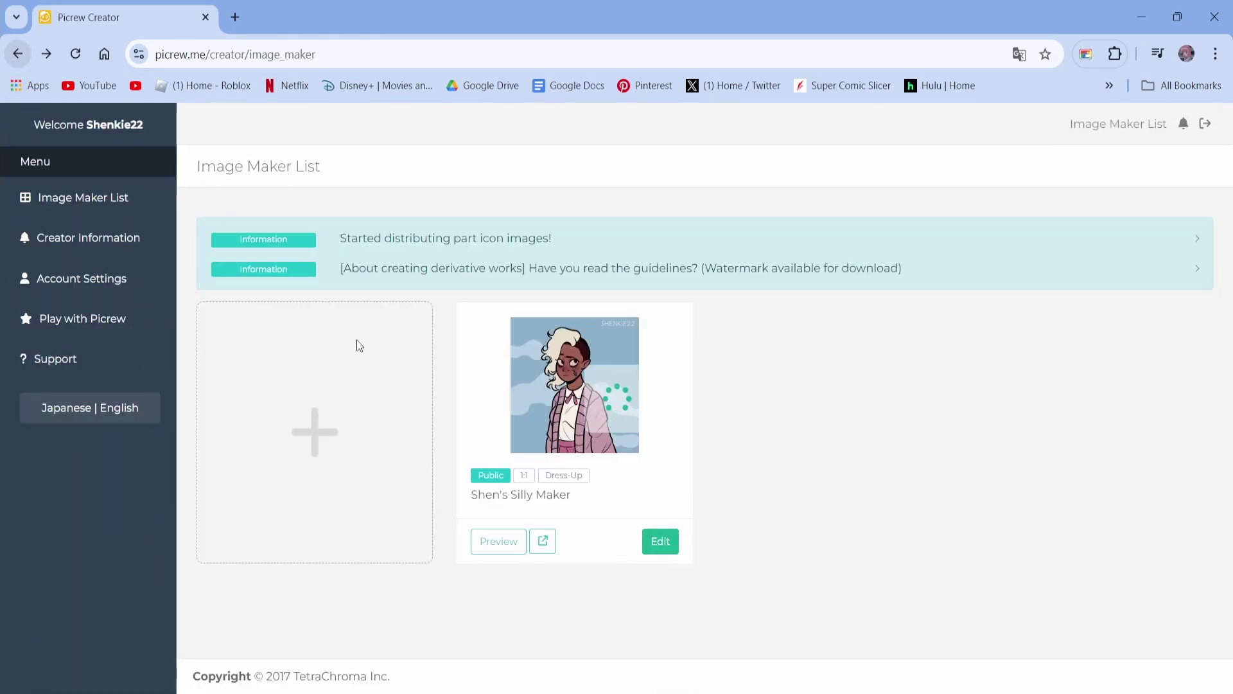
click(353, 471)
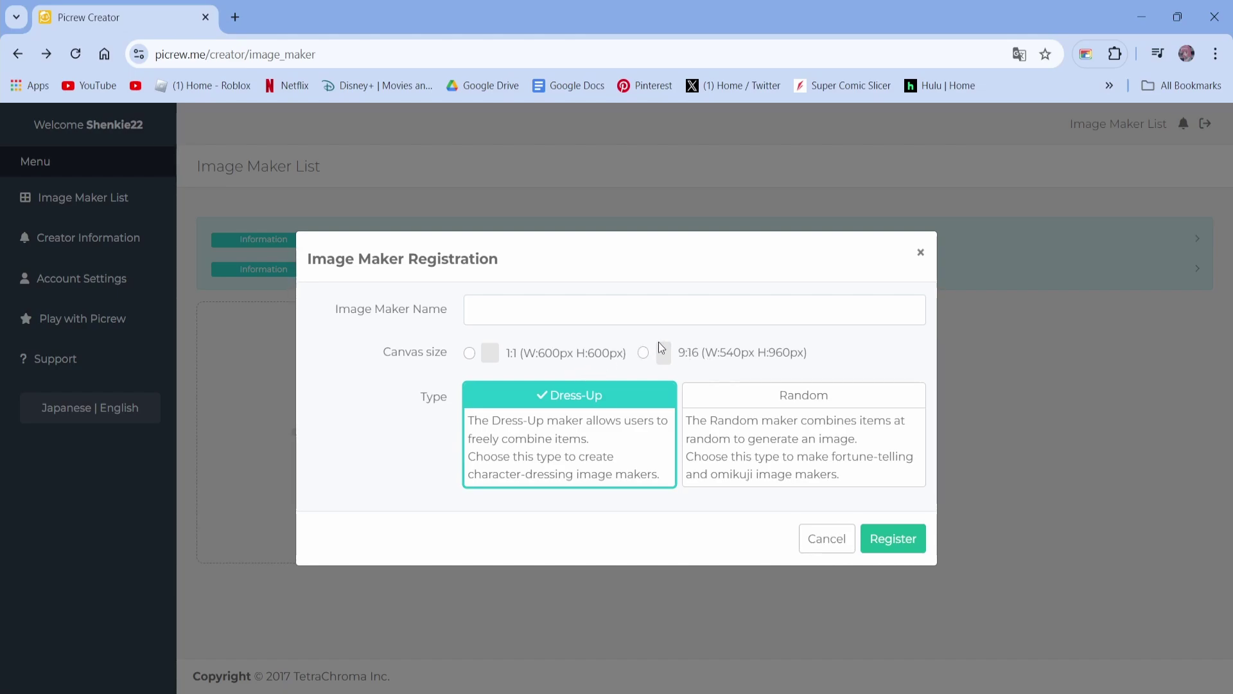
click(709, 421)
click(613, 414)
click(738, 416)
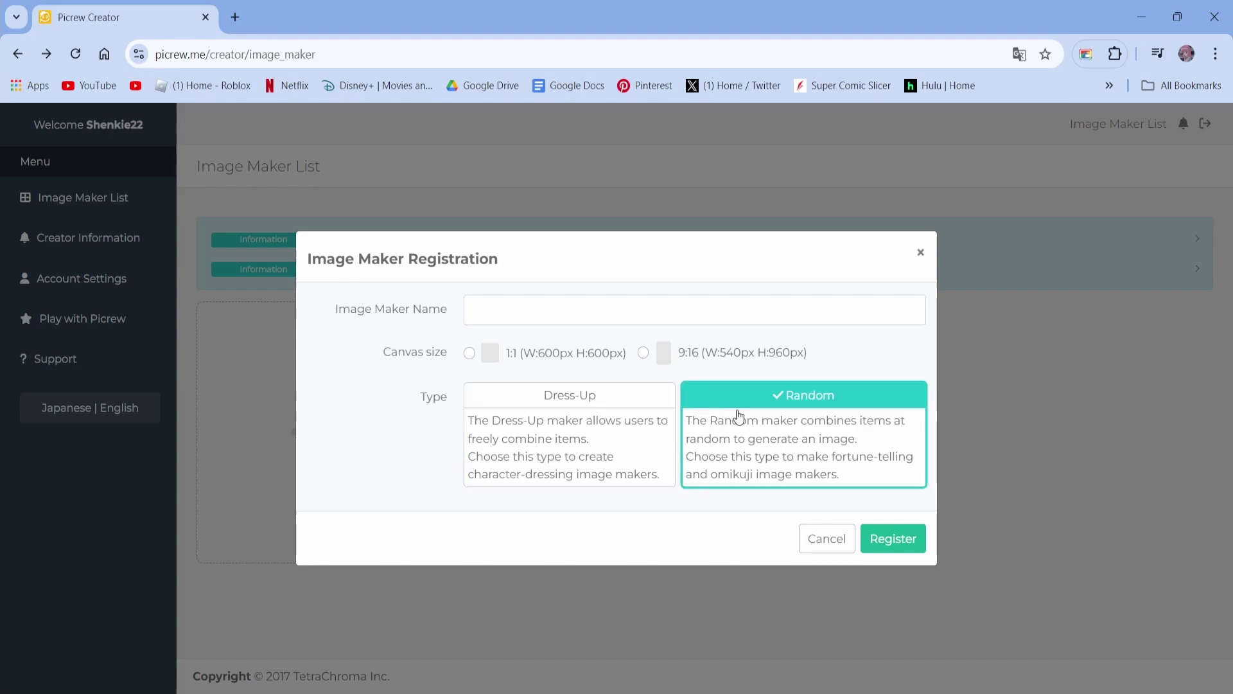
click(634, 429)
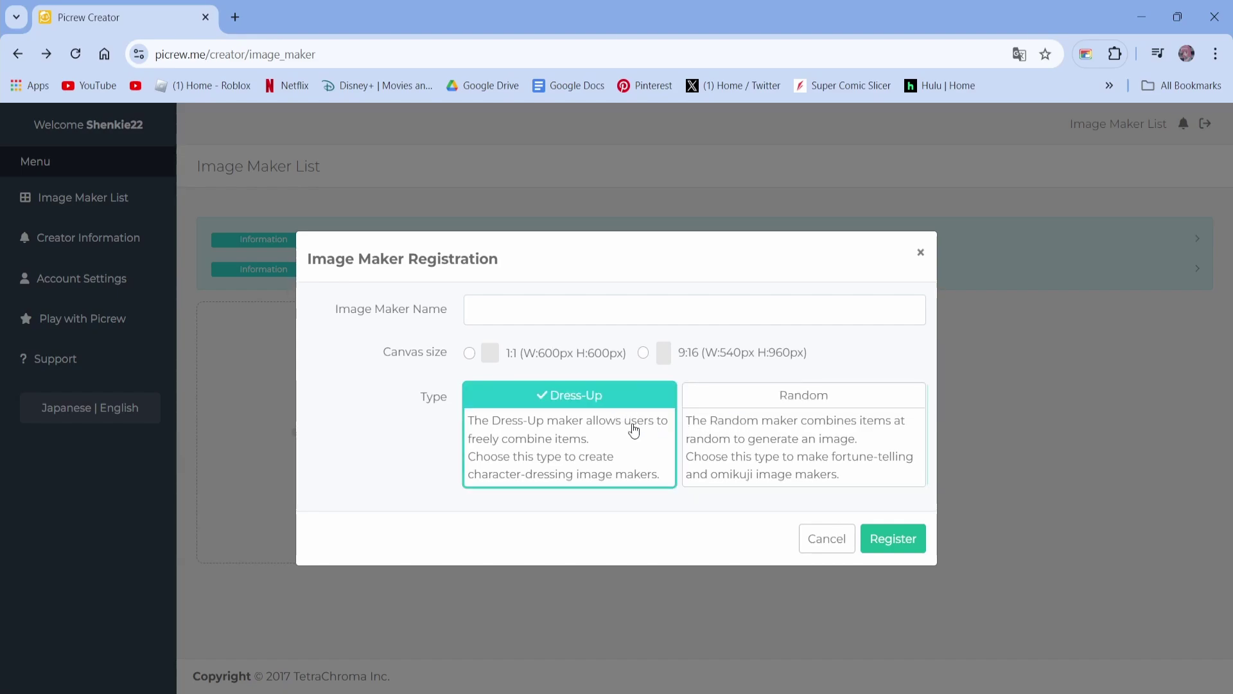
click(731, 457)
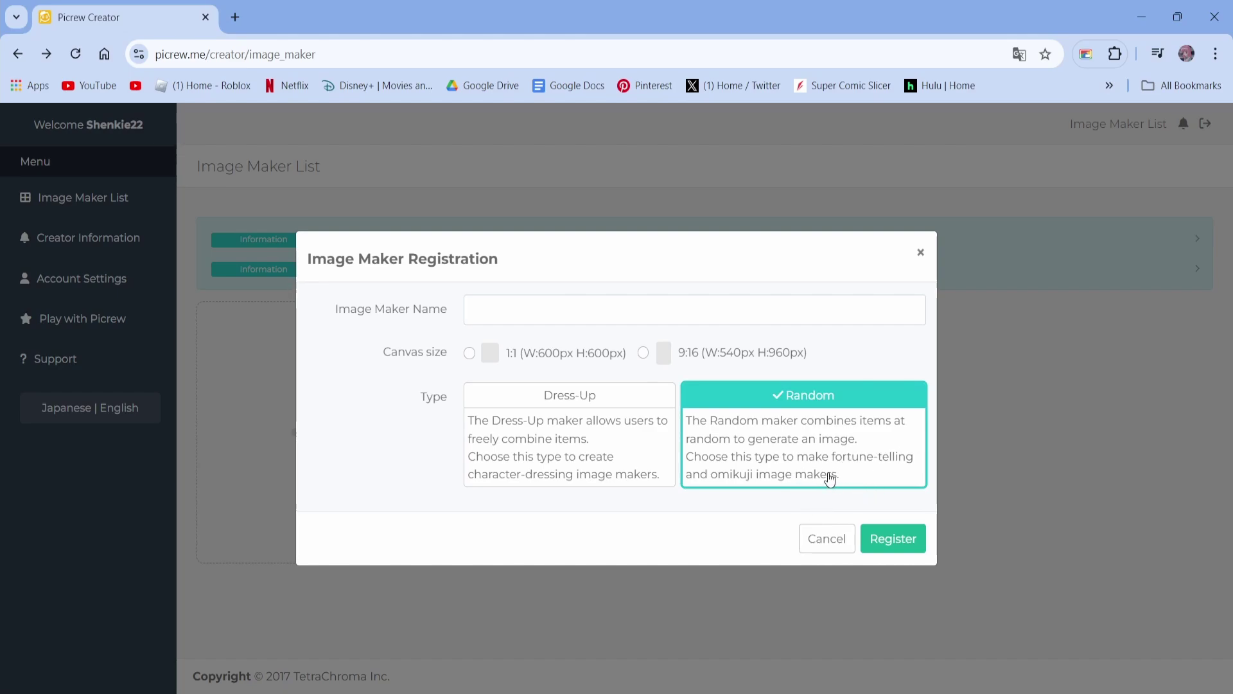
key(Left)
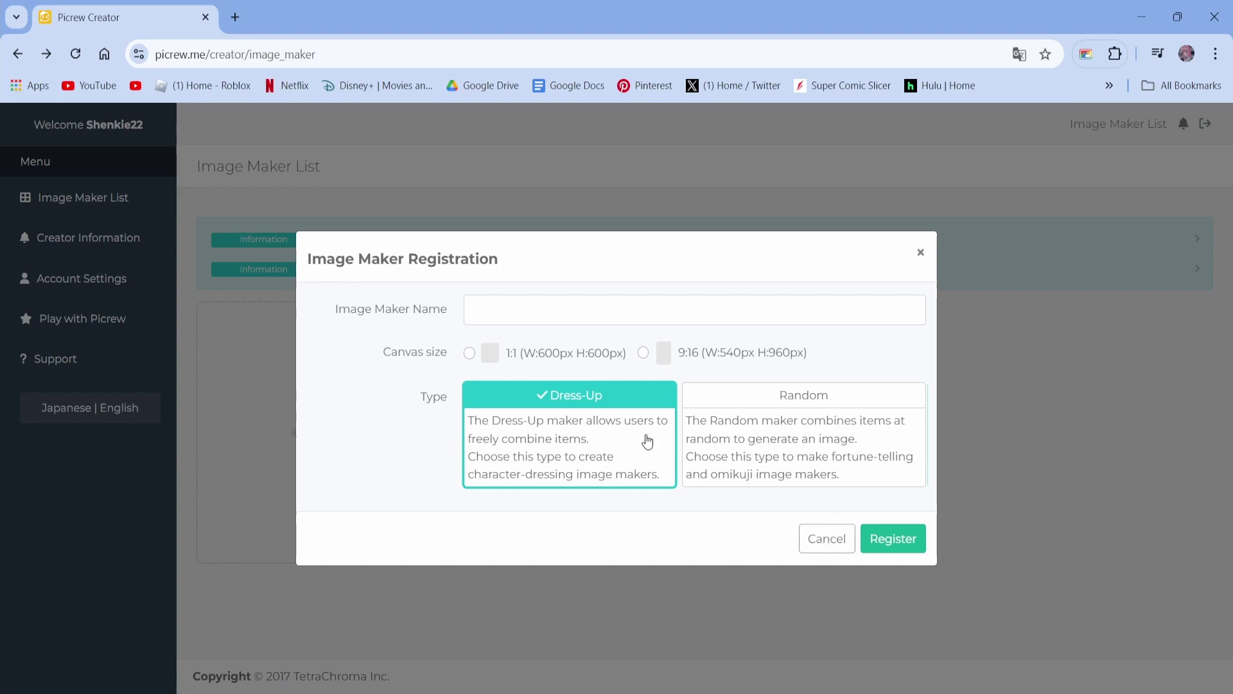
Register the image maker under the name "tutorial" with the 1:1 (W:600px H:600px) canvas size
click(508, 353)
click(740, 324)
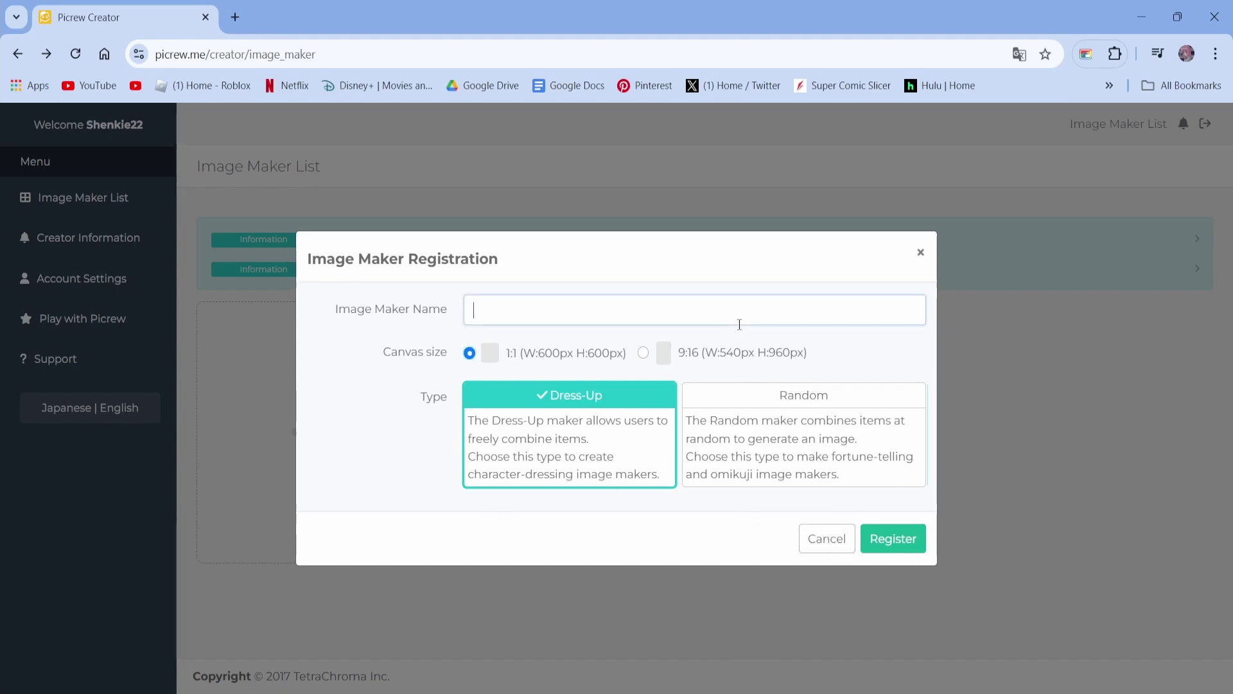
text(tutorial)
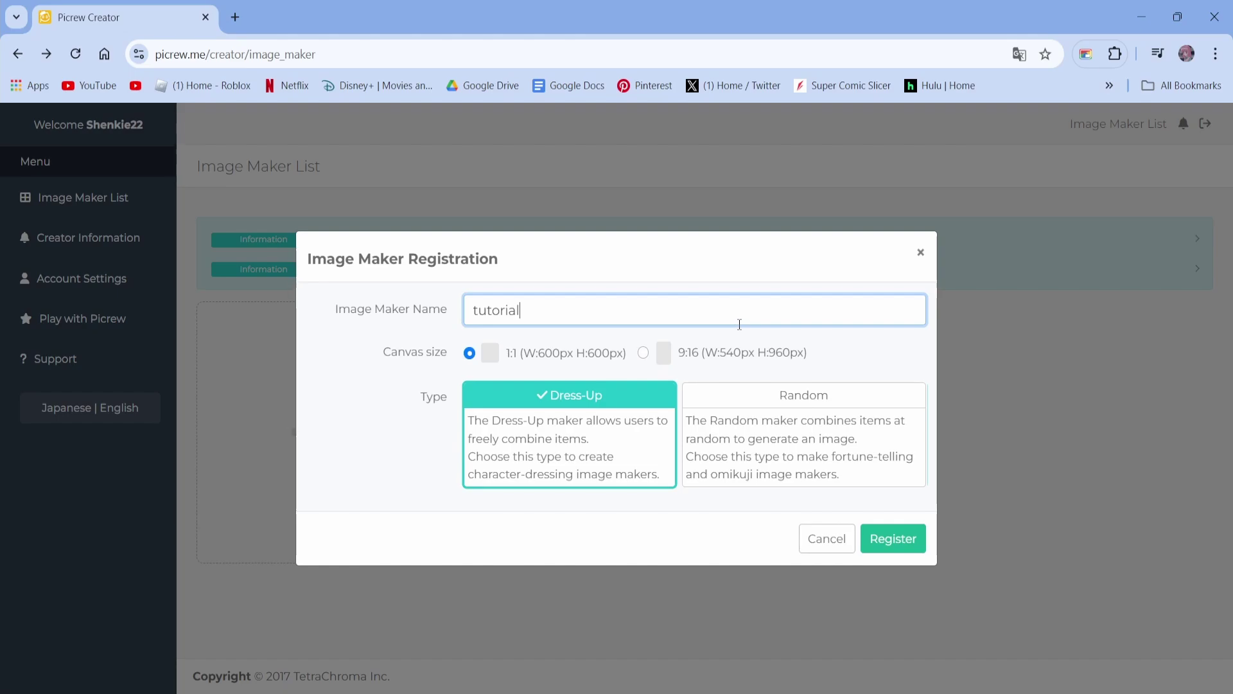
click(892, 538)
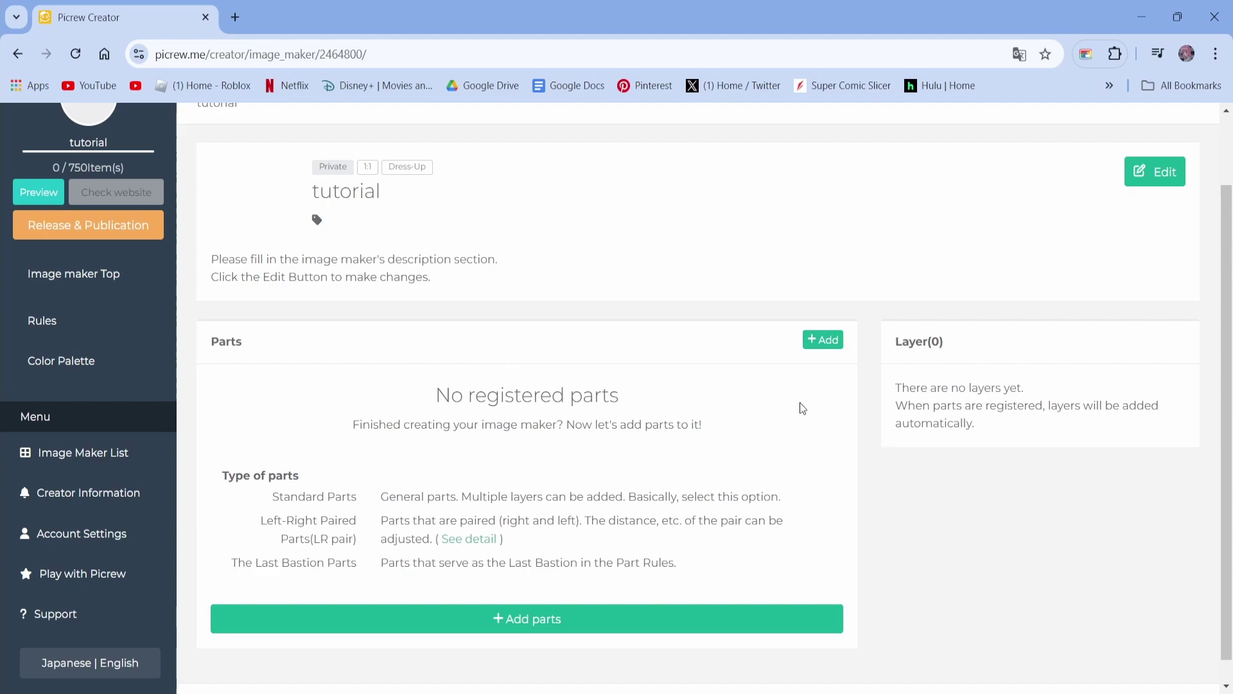
Review the new image maker's Layer section, description area and part types
drag(915, 341, 1030, 388)
click(1017, 365)
scroll(496, 446, down, 1)
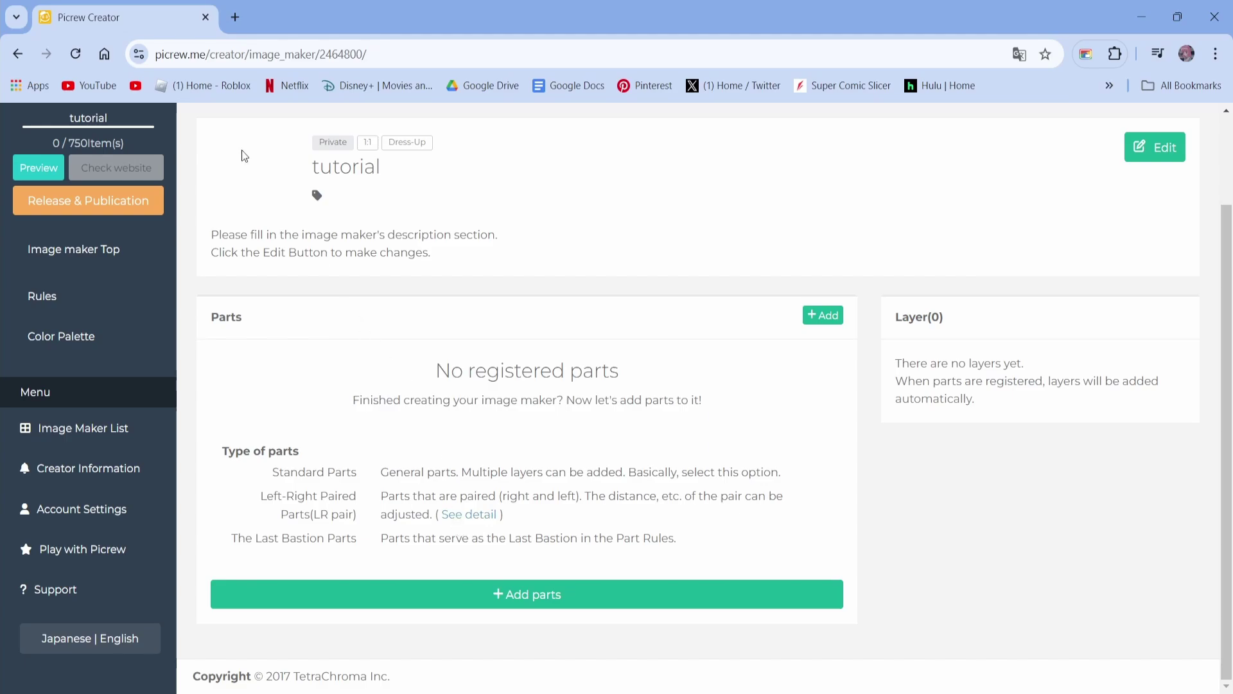
scroll(193, 315, up, 2)
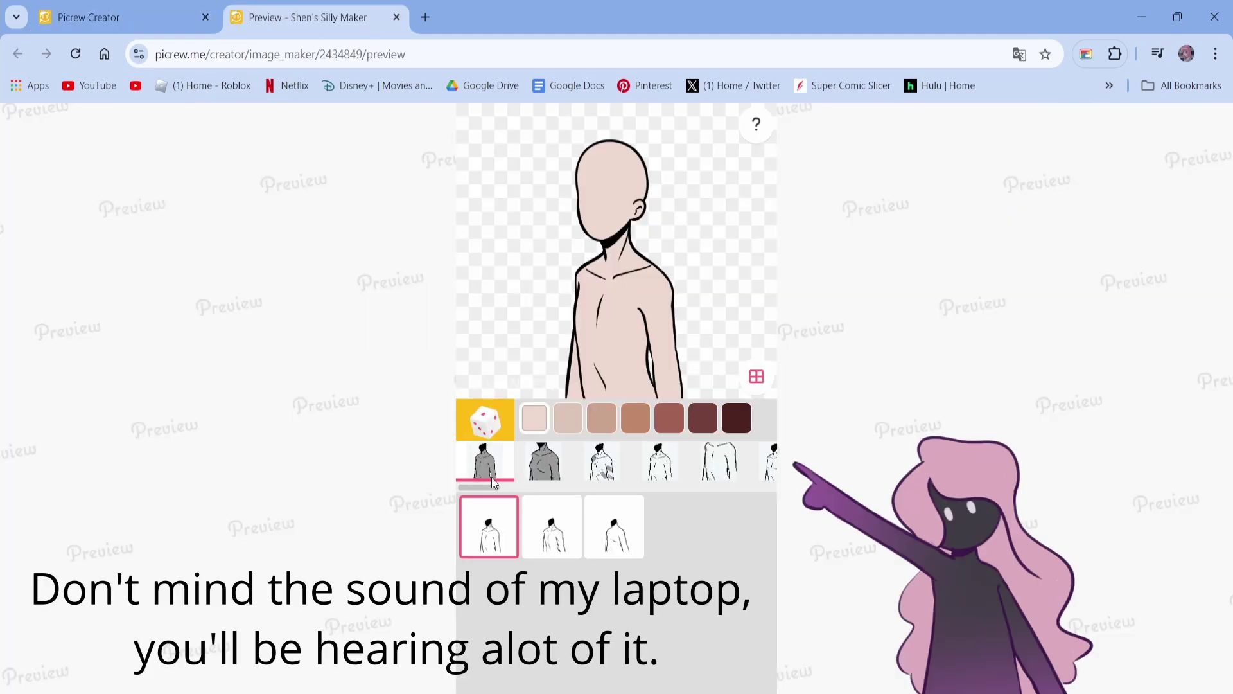
Compare the freckle and mole variations on the body in the existing image maker's preview, and look through its other body parts
click(542, 457)
click(601, 461)
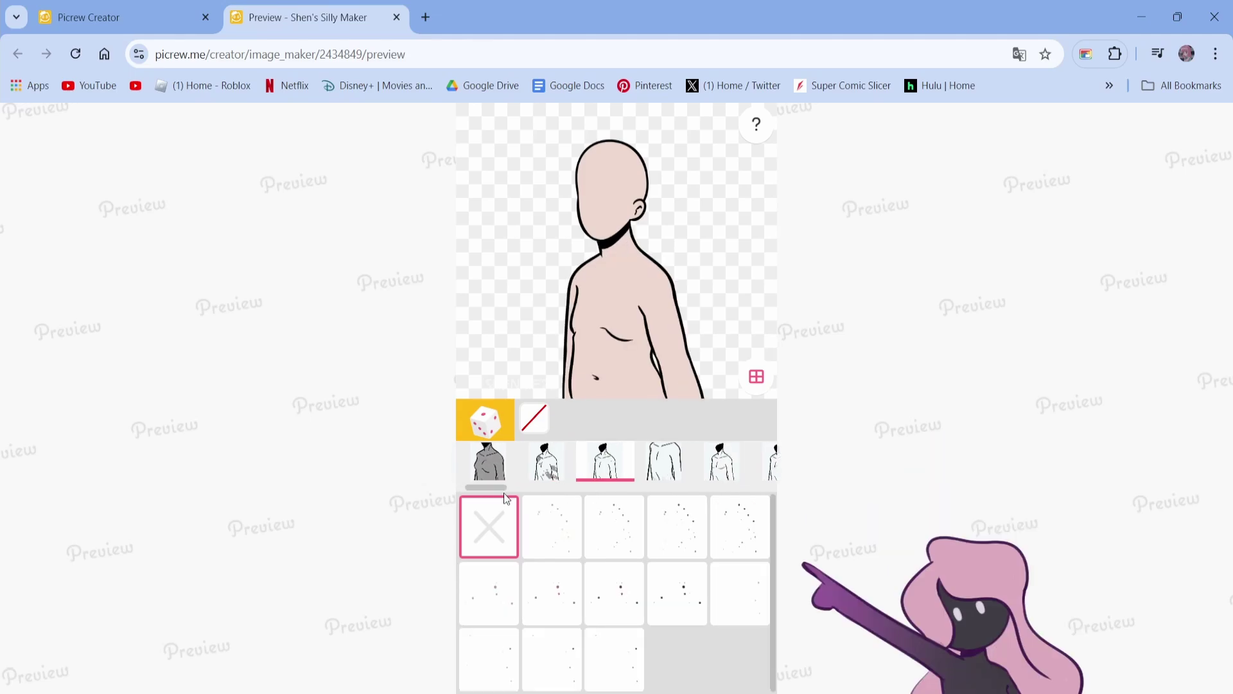
click(602, 530)
click(550, 537)
click(551, 581)
click(639, 568)
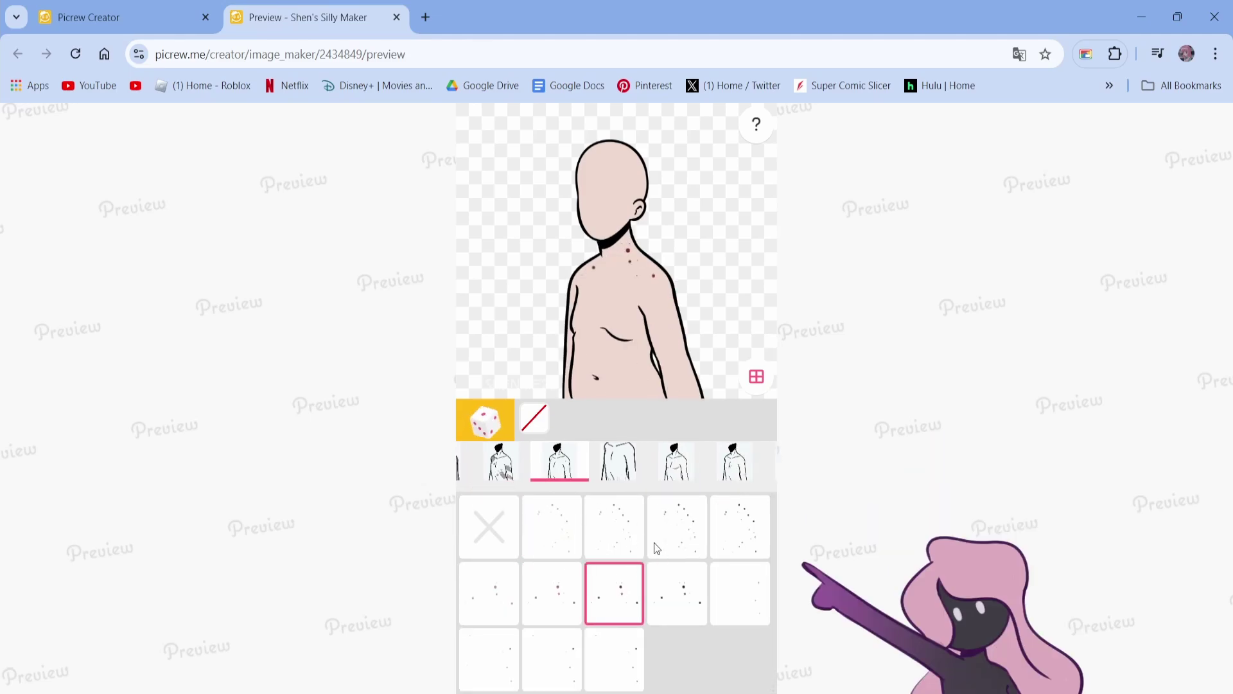
click(682, 551)
click(680, 588)
click(669, 528)
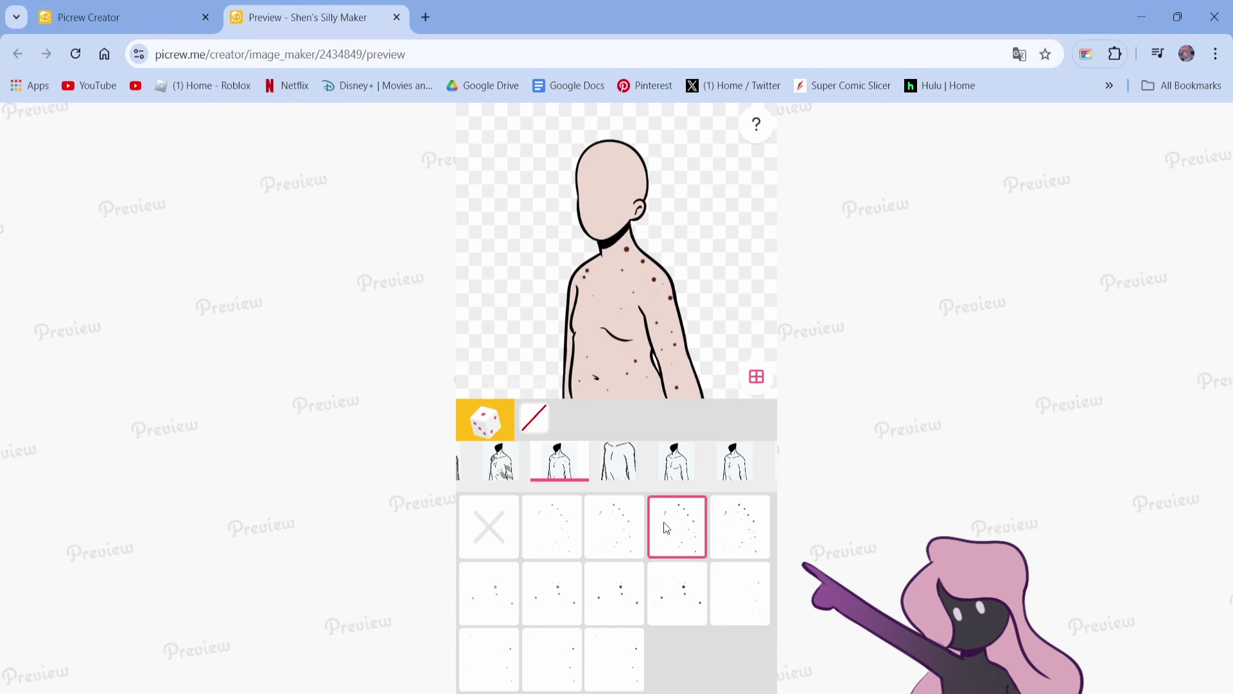
click(616, 519)
click(555, 581)
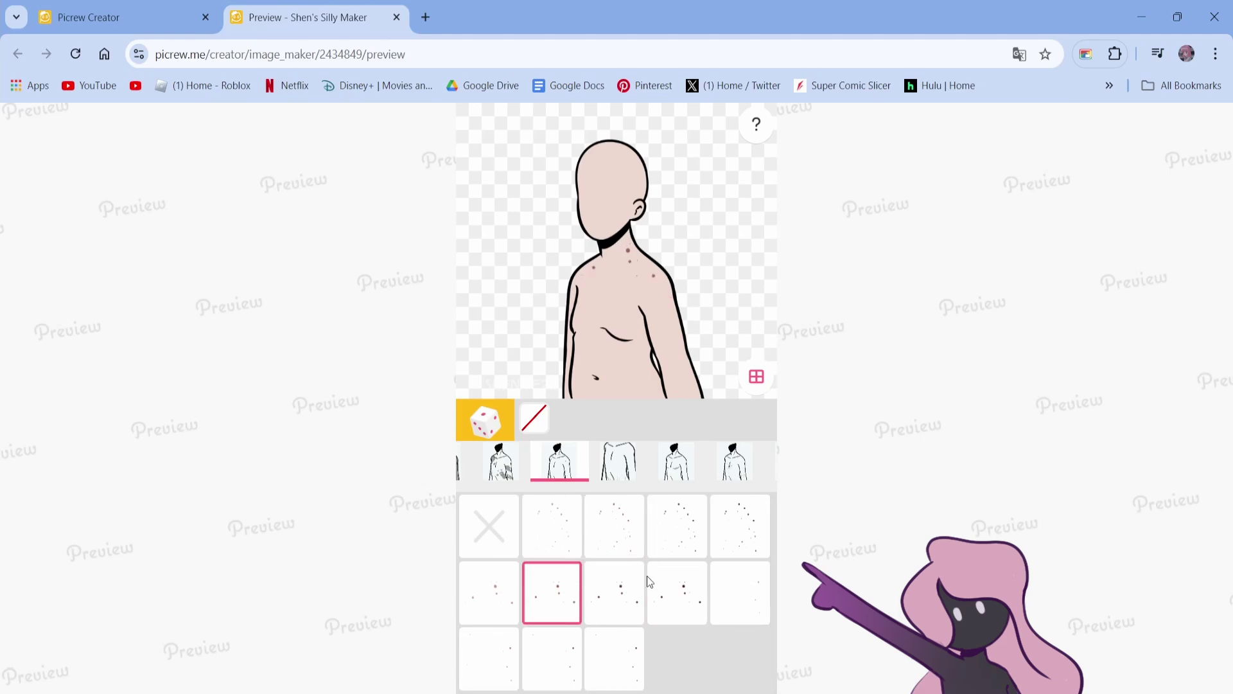
click(655, 578)
click(657, 544)
click(613, 526)
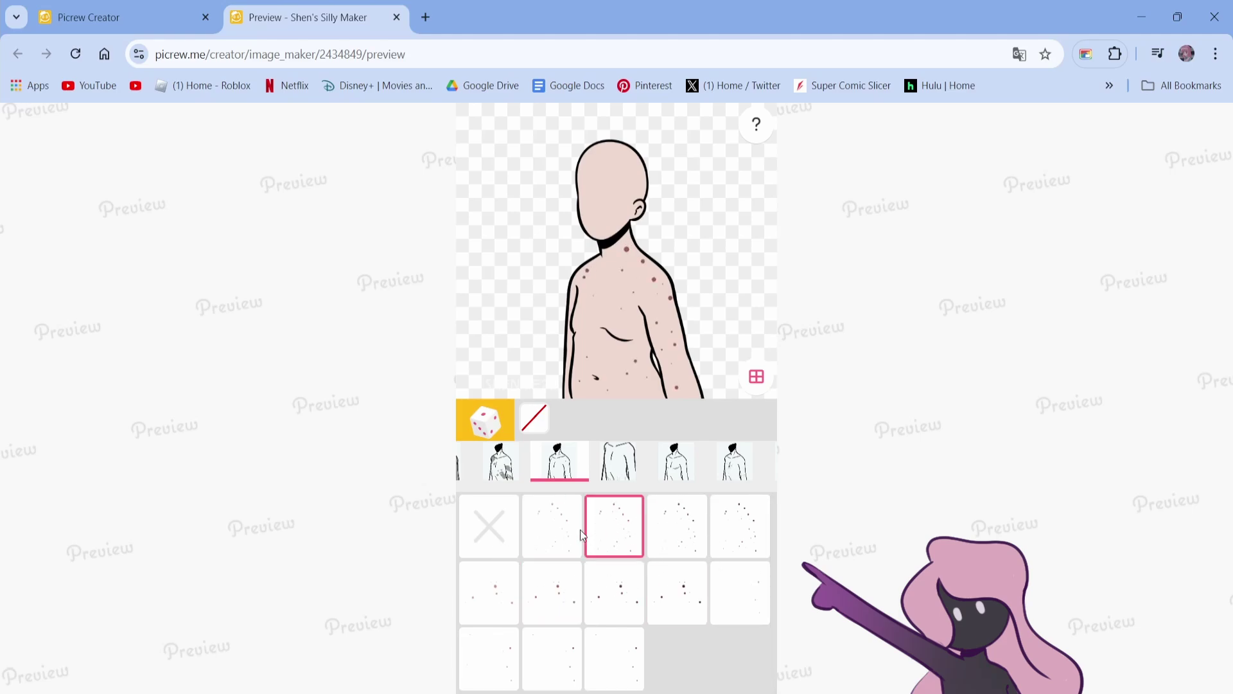
click(565, 571)
click(691, 530)
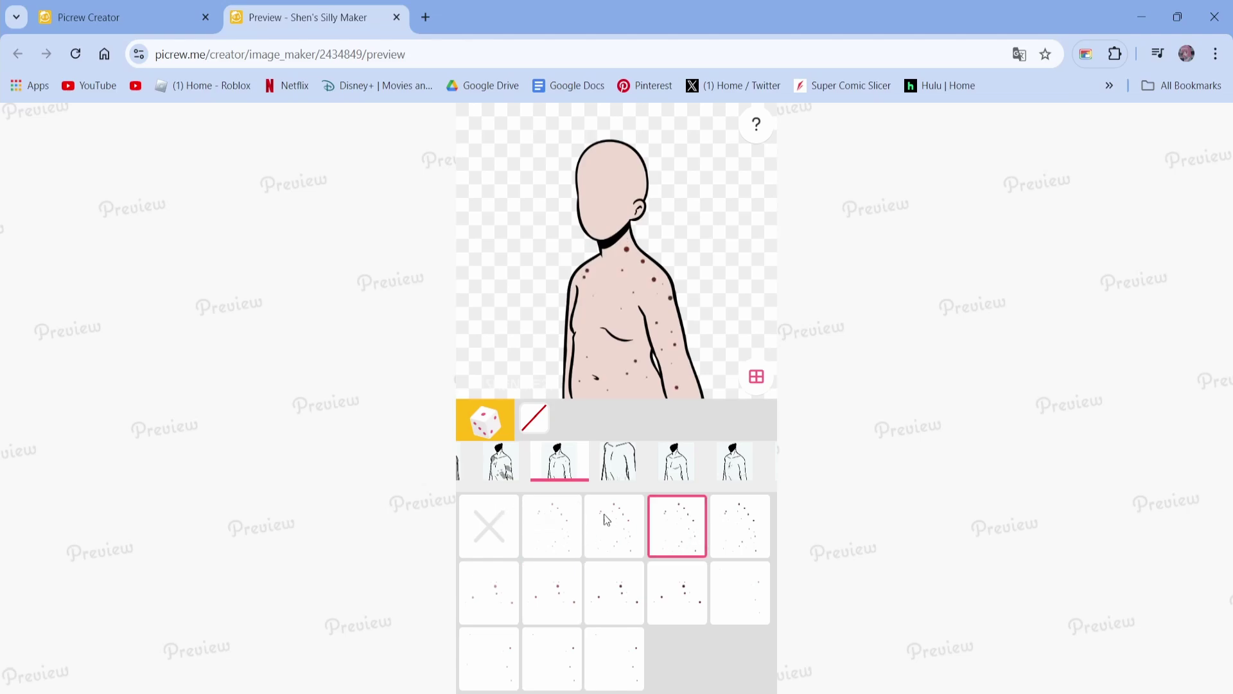
click(617, 462)
drag(515, 487, 591, 496)
Return to the tutorial image maker and add a Standard part named "base"
click(186, 17)
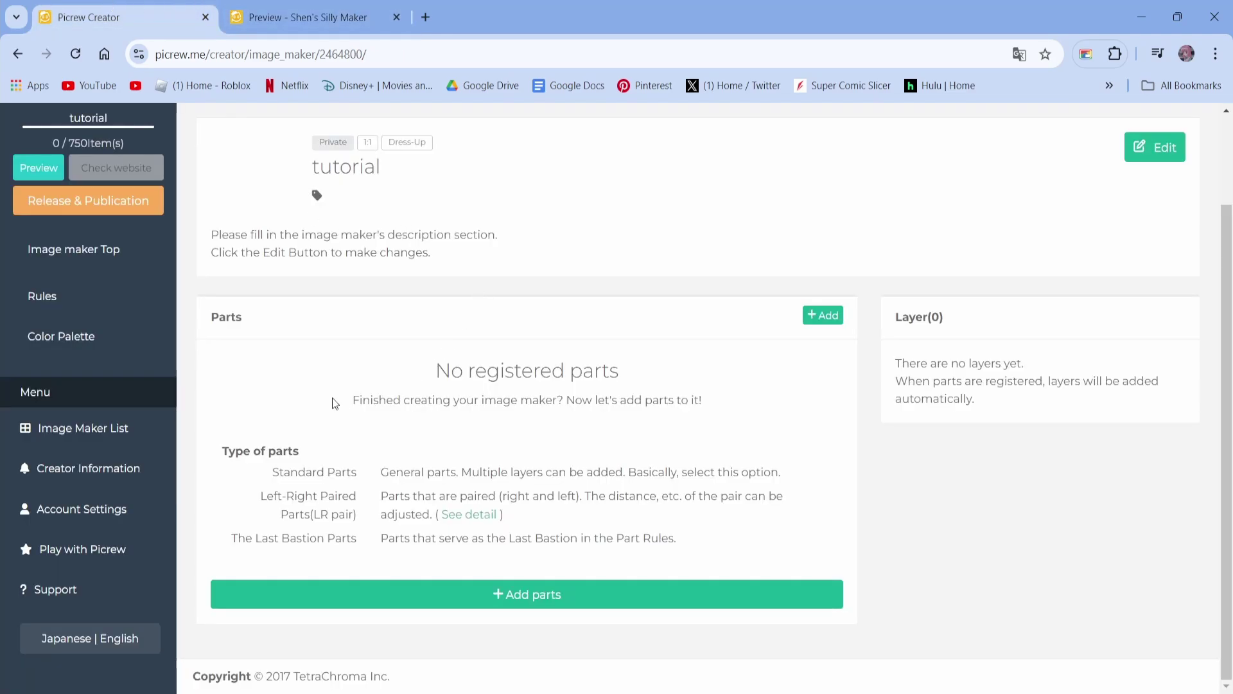
click(527, 594)
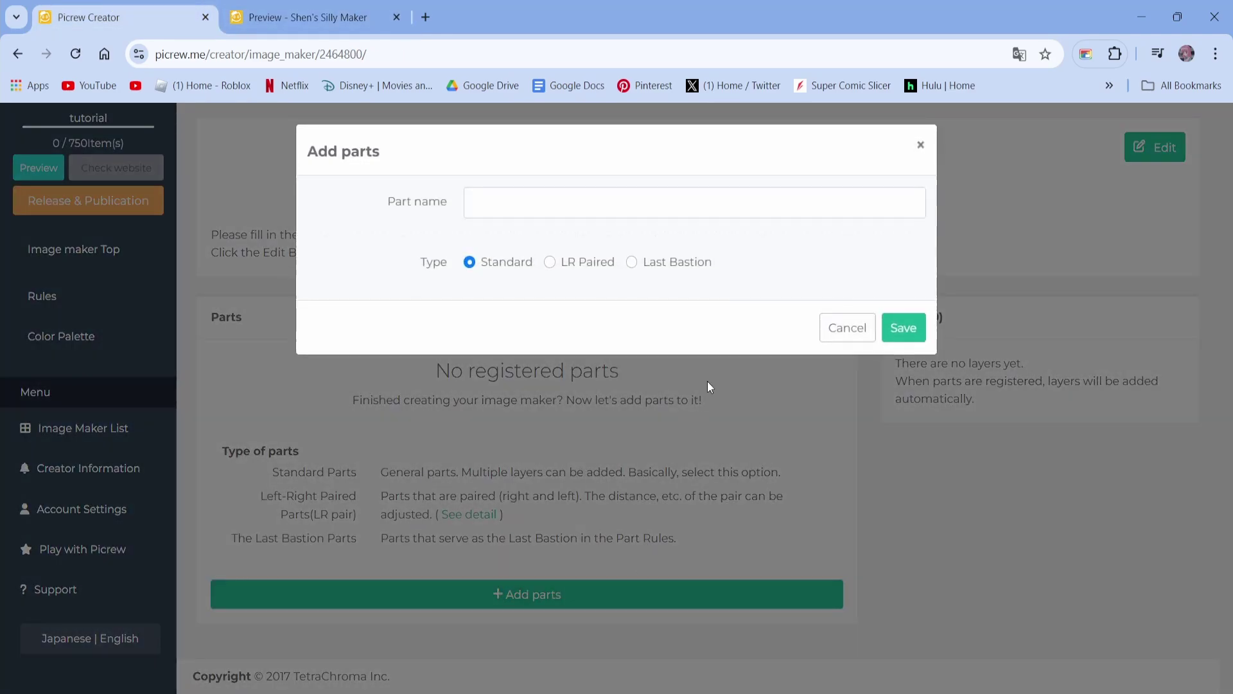
click(669, 207)
text(base)
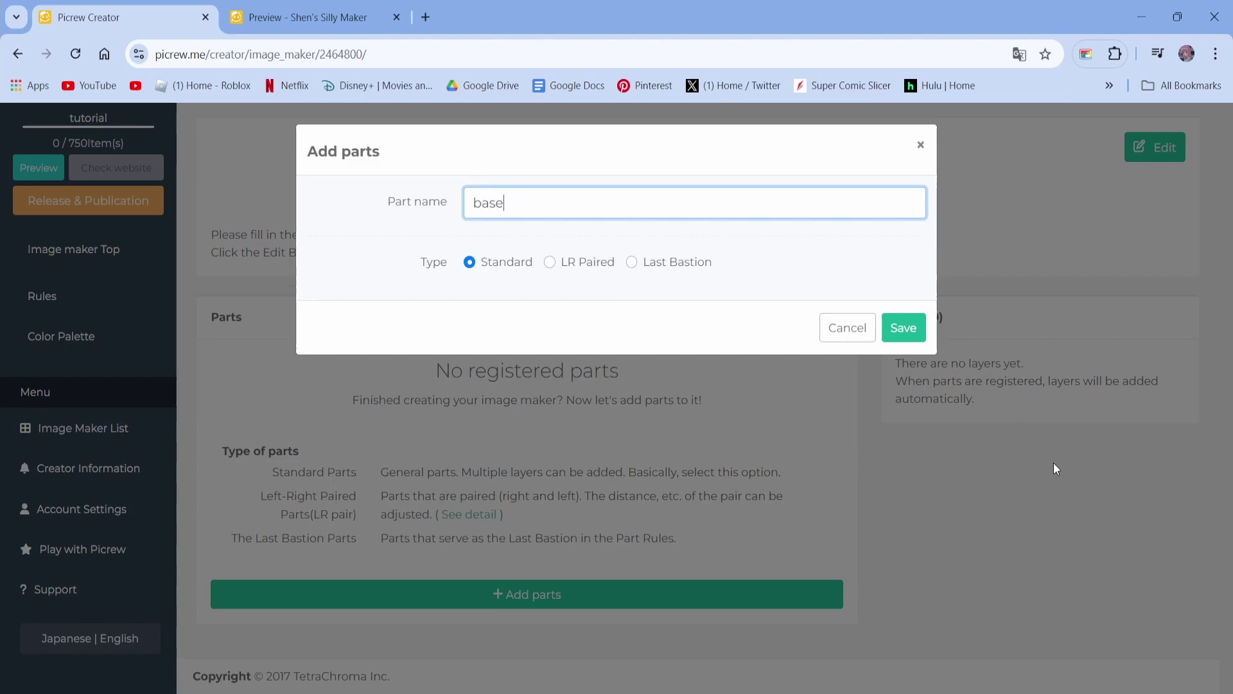
click(903, 328)
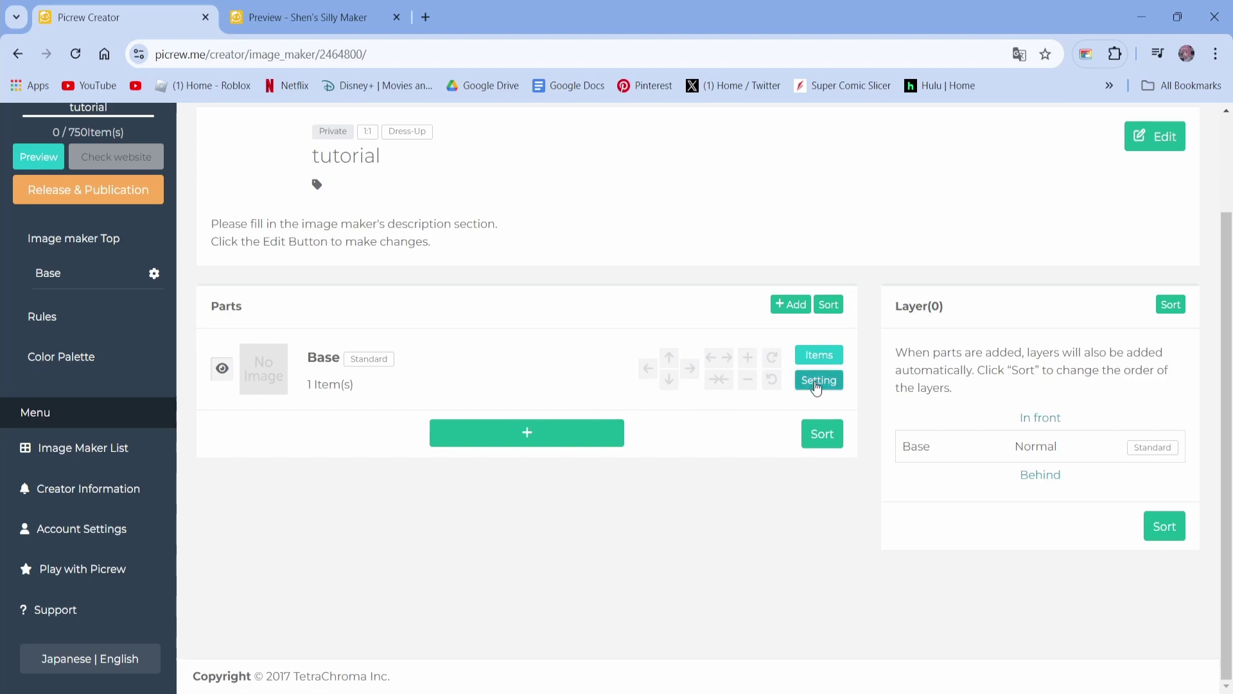
Add a layer named "r23333rt4" to the Base part and check the layer order on the image maker's top page
click(809, 380)
scroll(614, 276, down, 4)
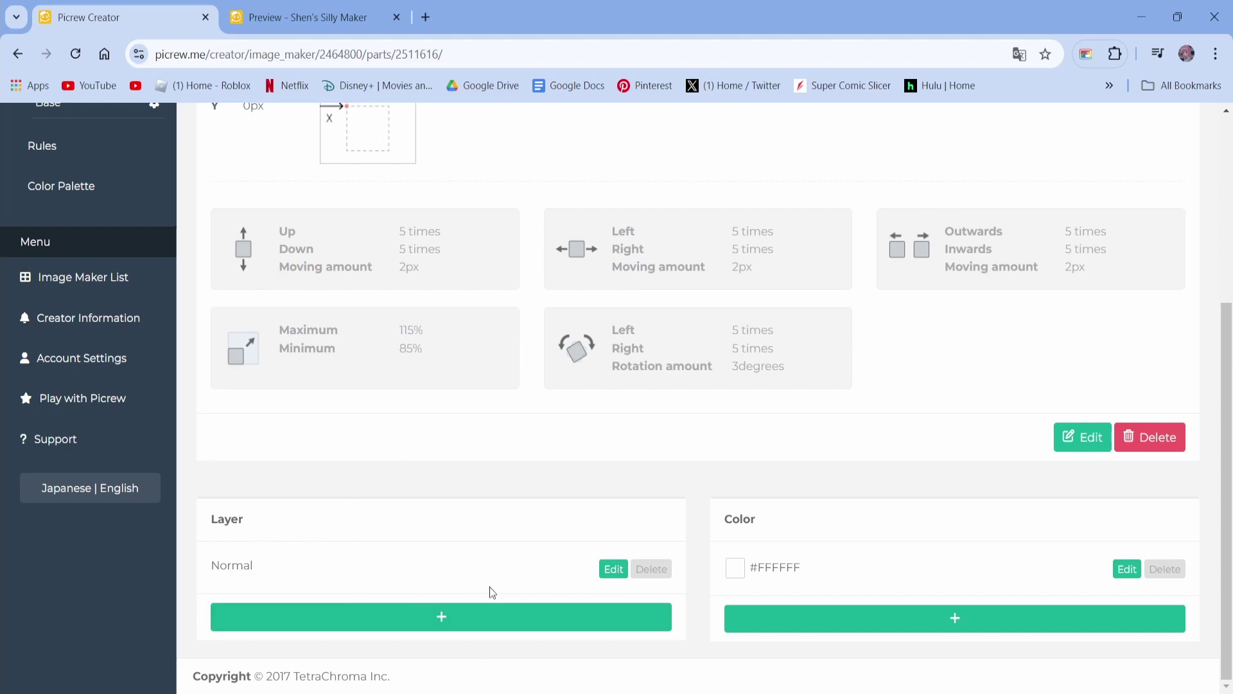
click(469, 618)
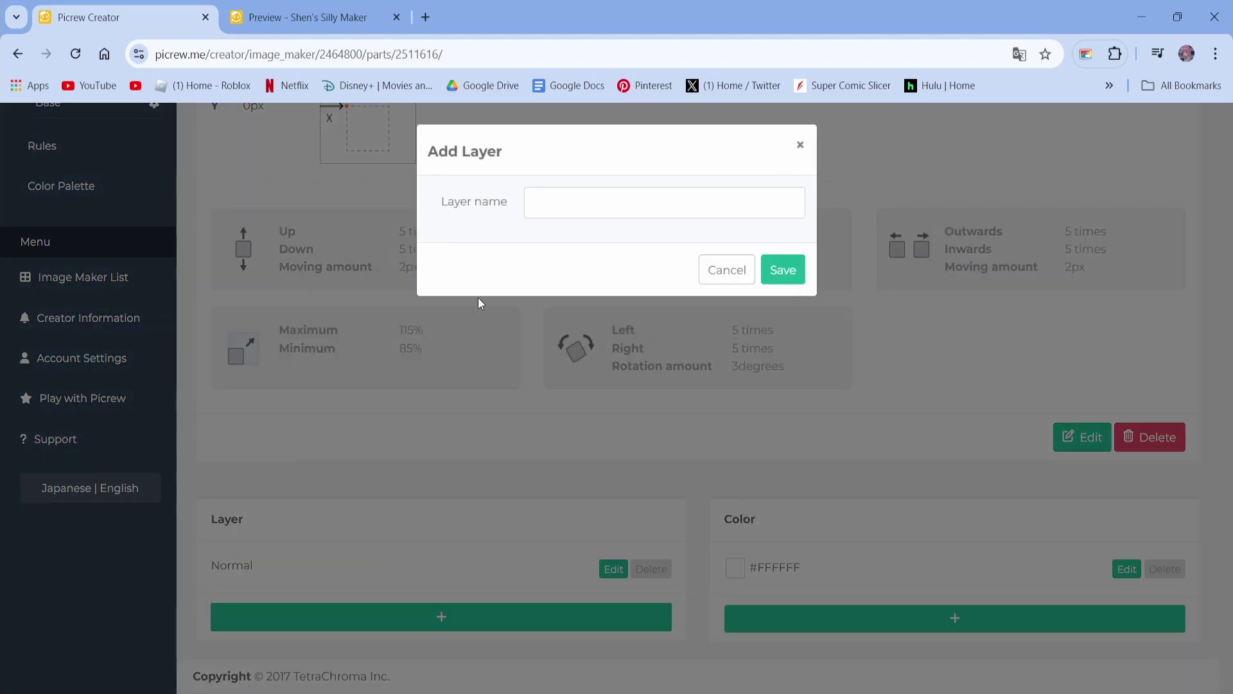
click(659, 203)
text(r2333)
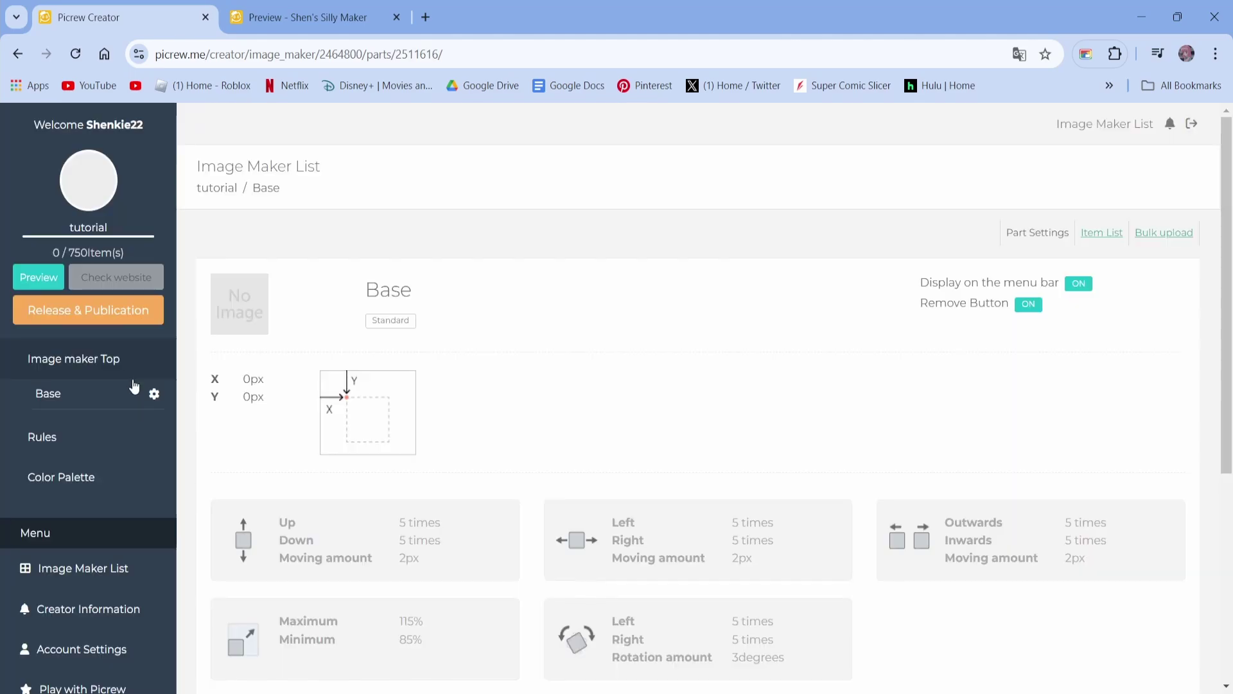
click(100, 372)
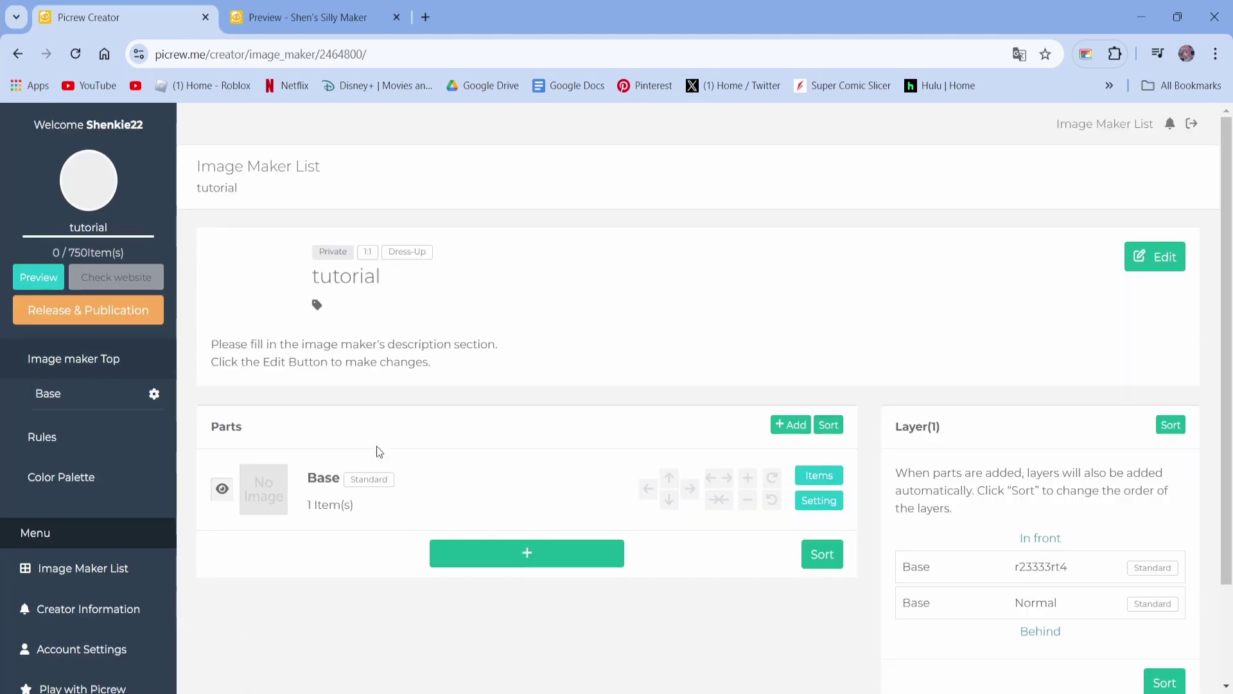
scroll(551, 393, down, 1)
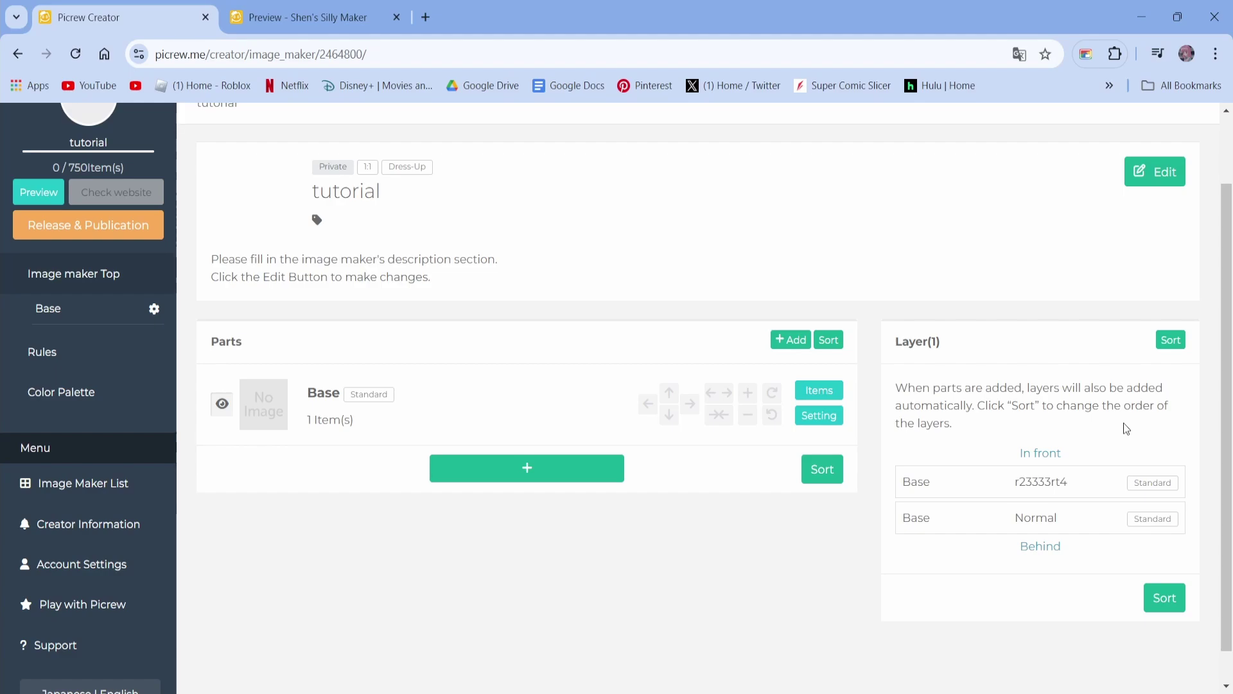
Add the colors #FF00FF and #6FA8DC to the Base part
click(817, 414)
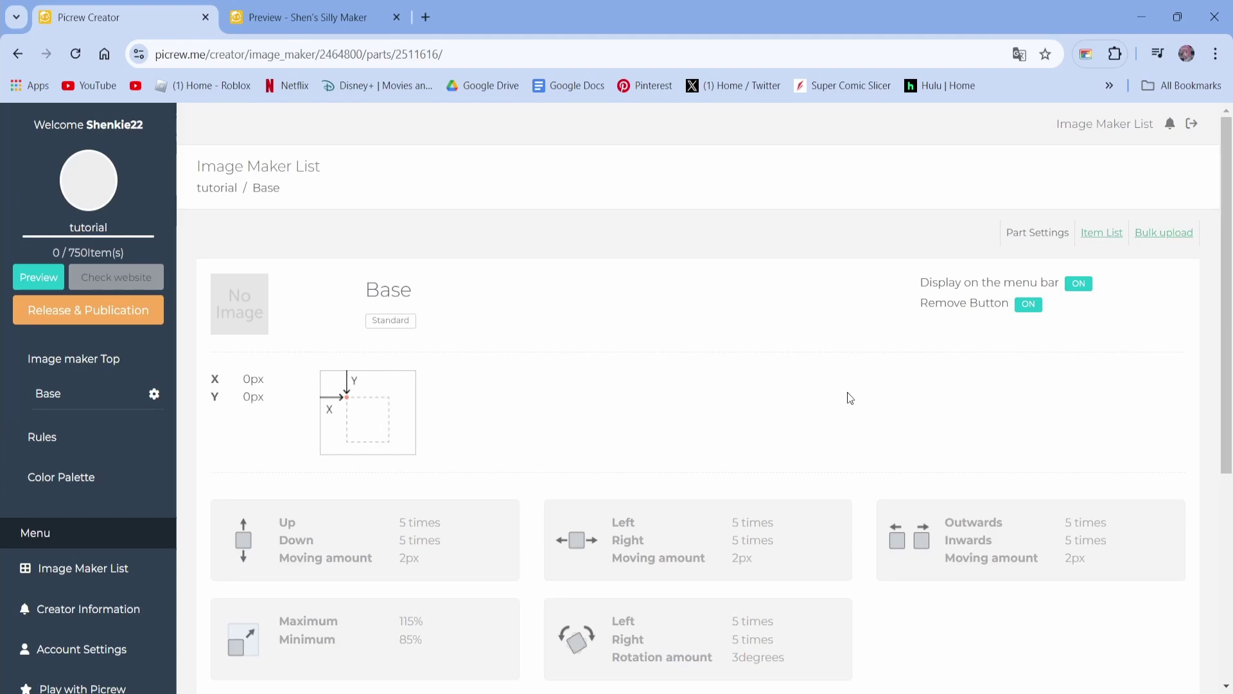
scroll(846, 392, down, 5)
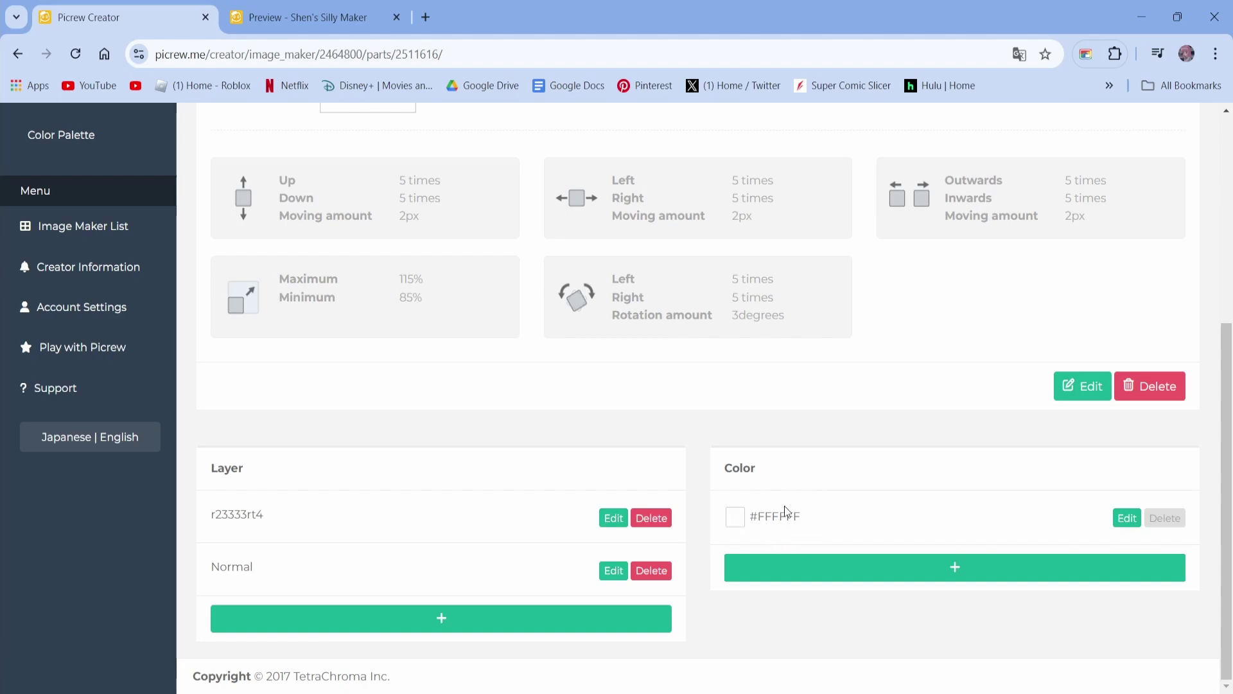
click(808, 565)
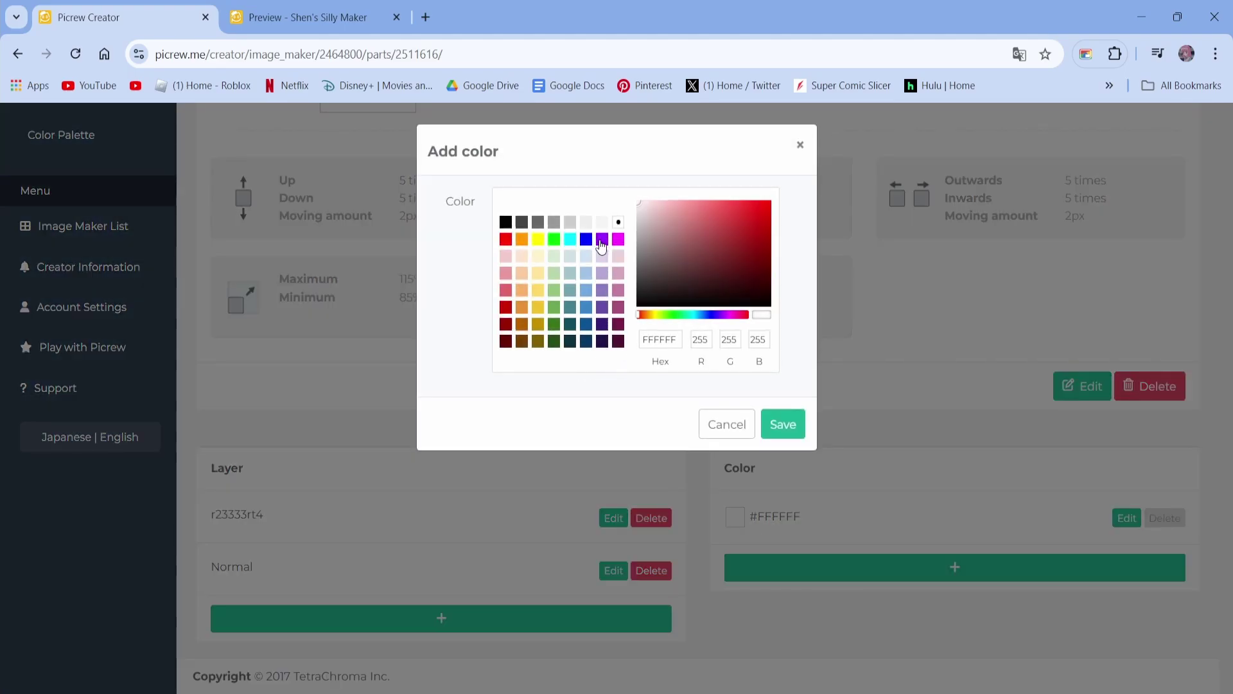
click(619, 242)
click(782, 423)
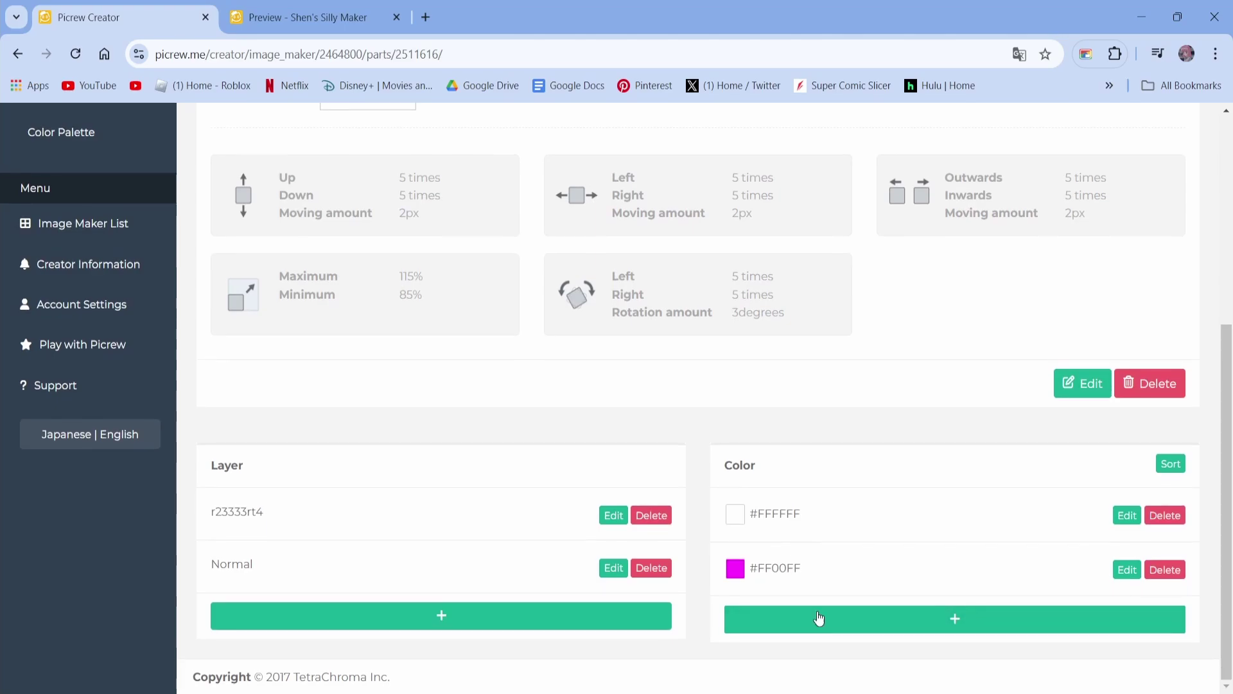
click(812, 621)
click(581, 296)
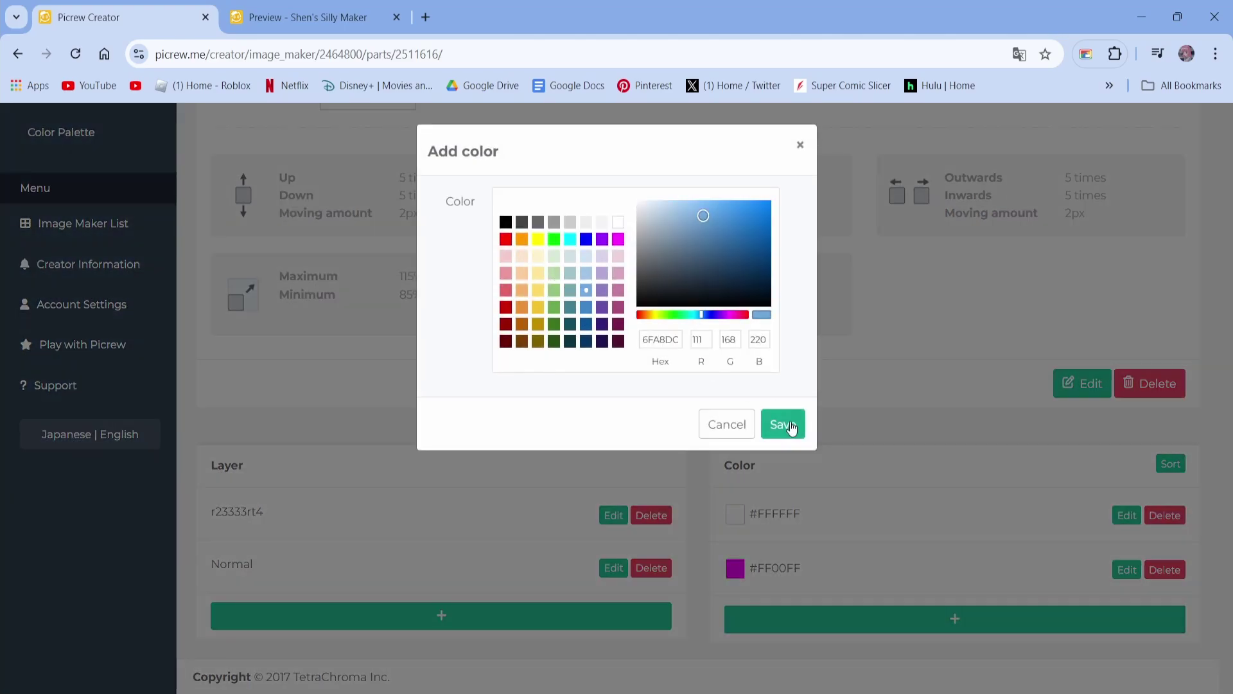
click(781, 422)
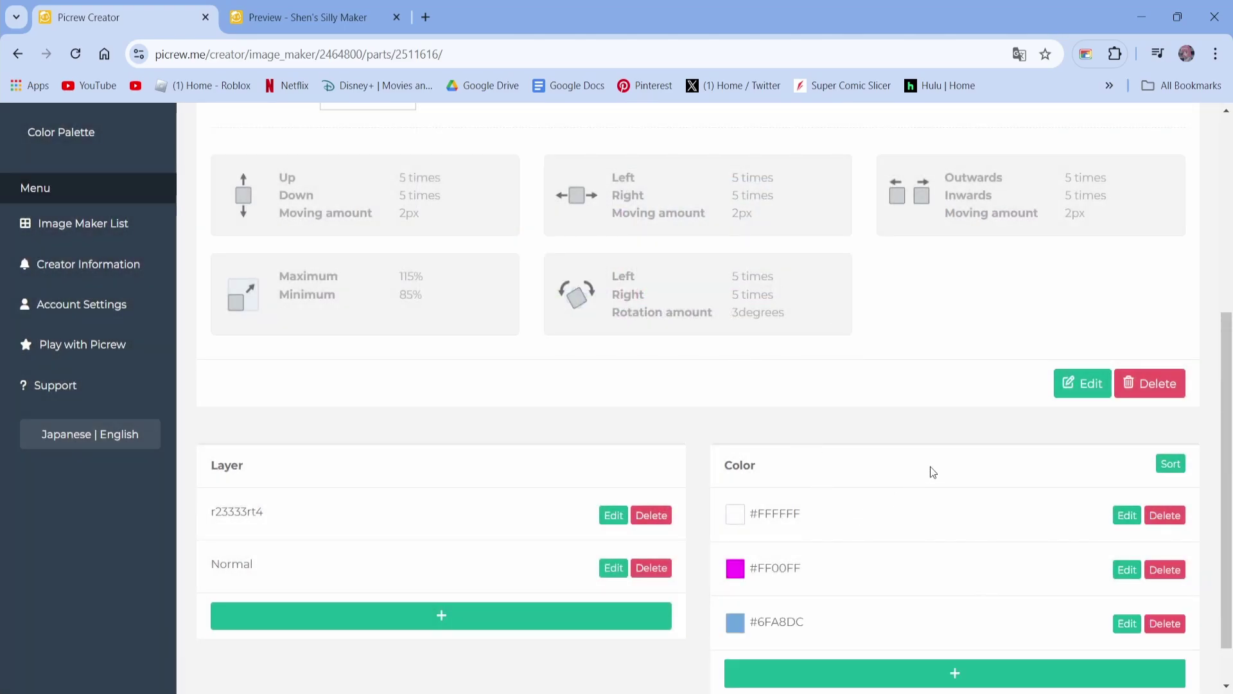
Examine the code fields for adding another color and the RedKetchup Color Picker page, then return to the Base part's settings
scroll(867, 622, down, 1)
click(874, 619)
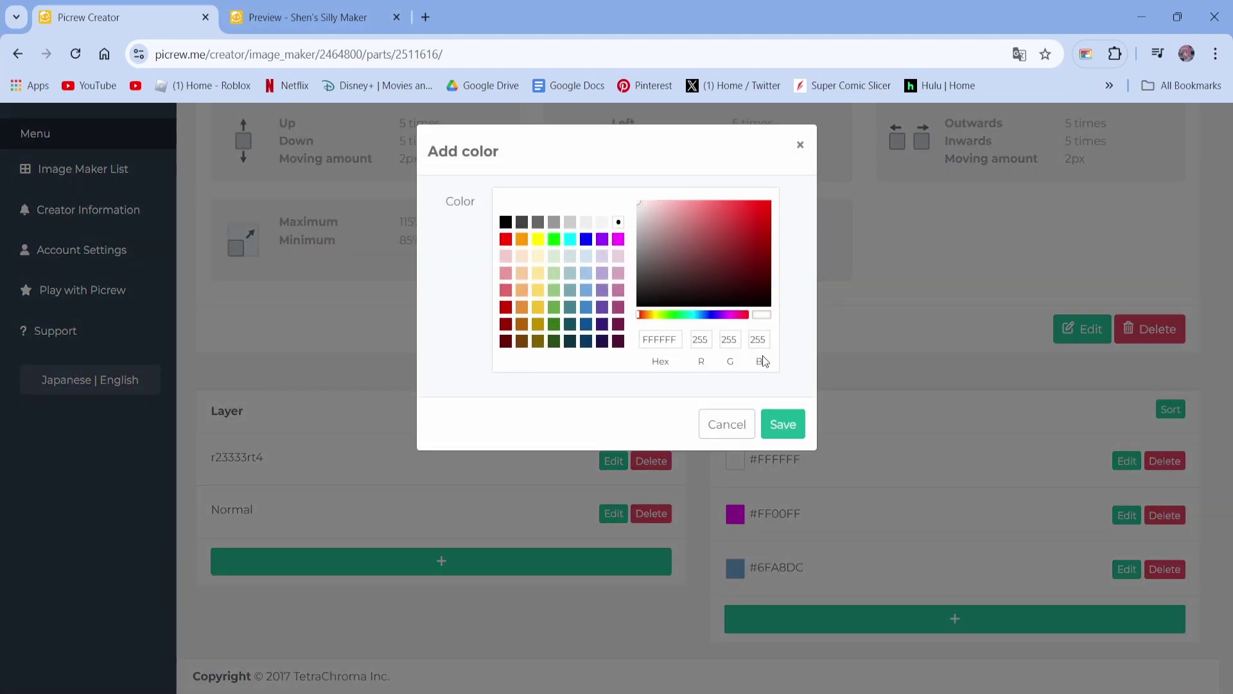
click(800, 146)
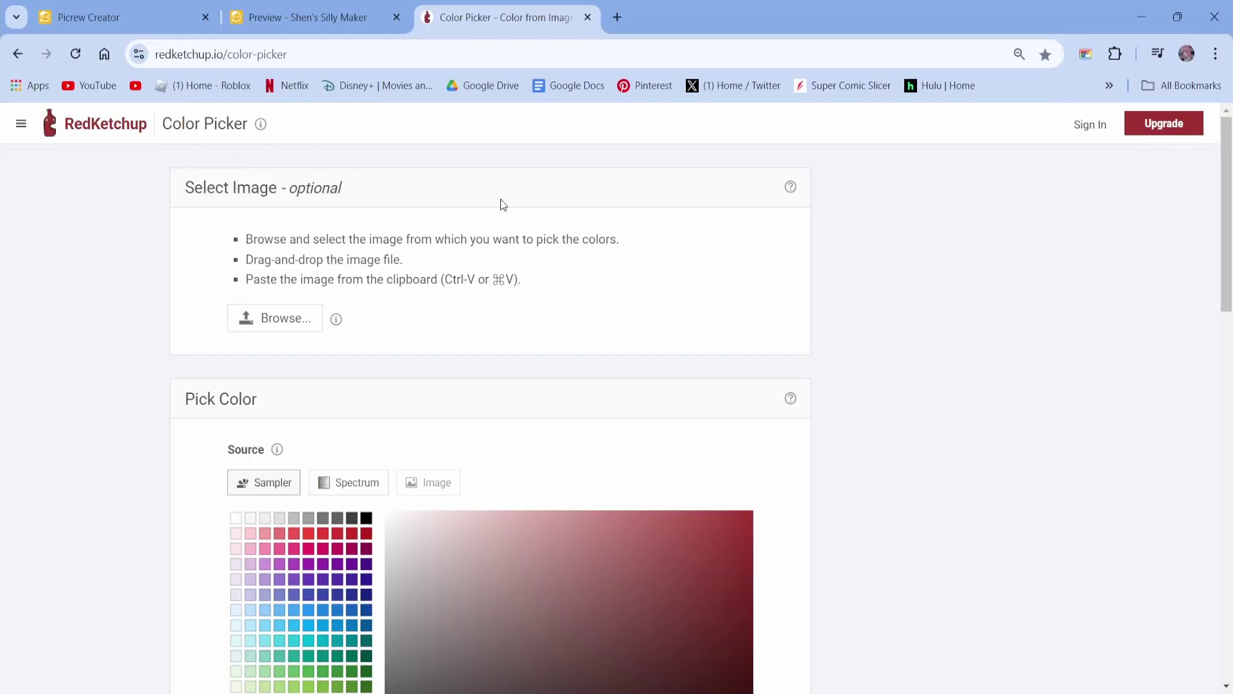
scroll(556, 203, down, 3)
scroll(338, 325, up, 3)
click(125, 13)
click(244, 17)
click(122, 18)
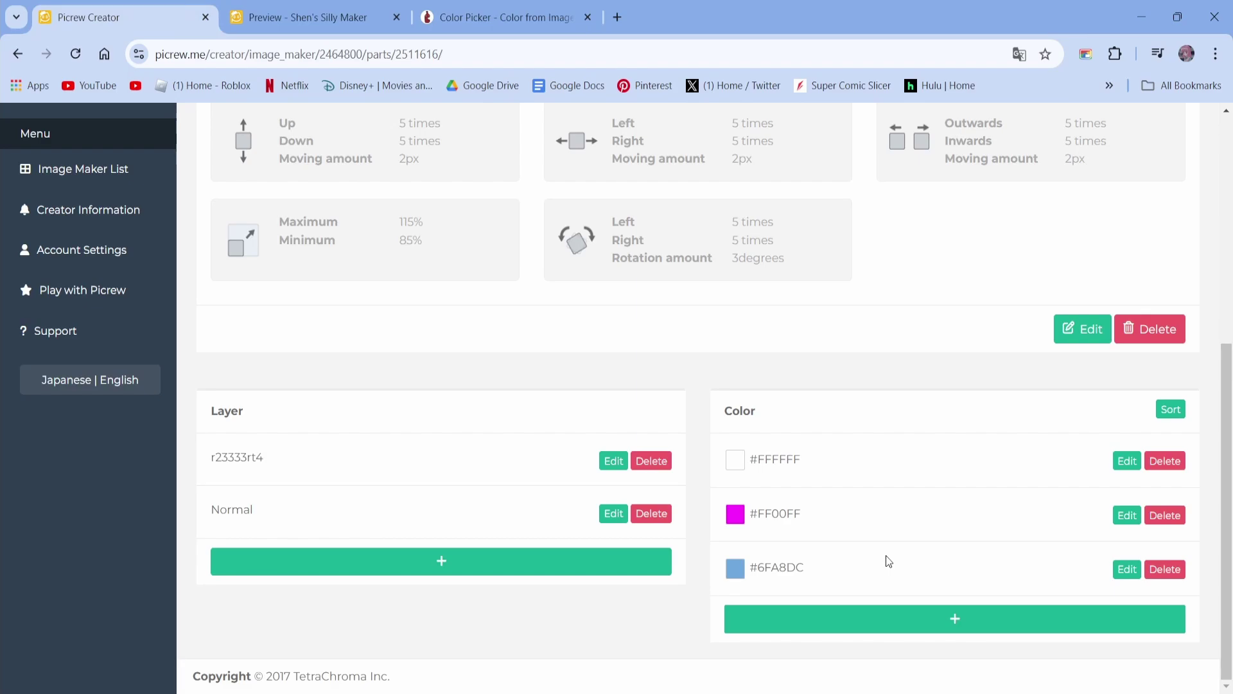
Open the Base part's item list and examine the image upload slots for each layer and color
scroll(554, 366, up, 6)
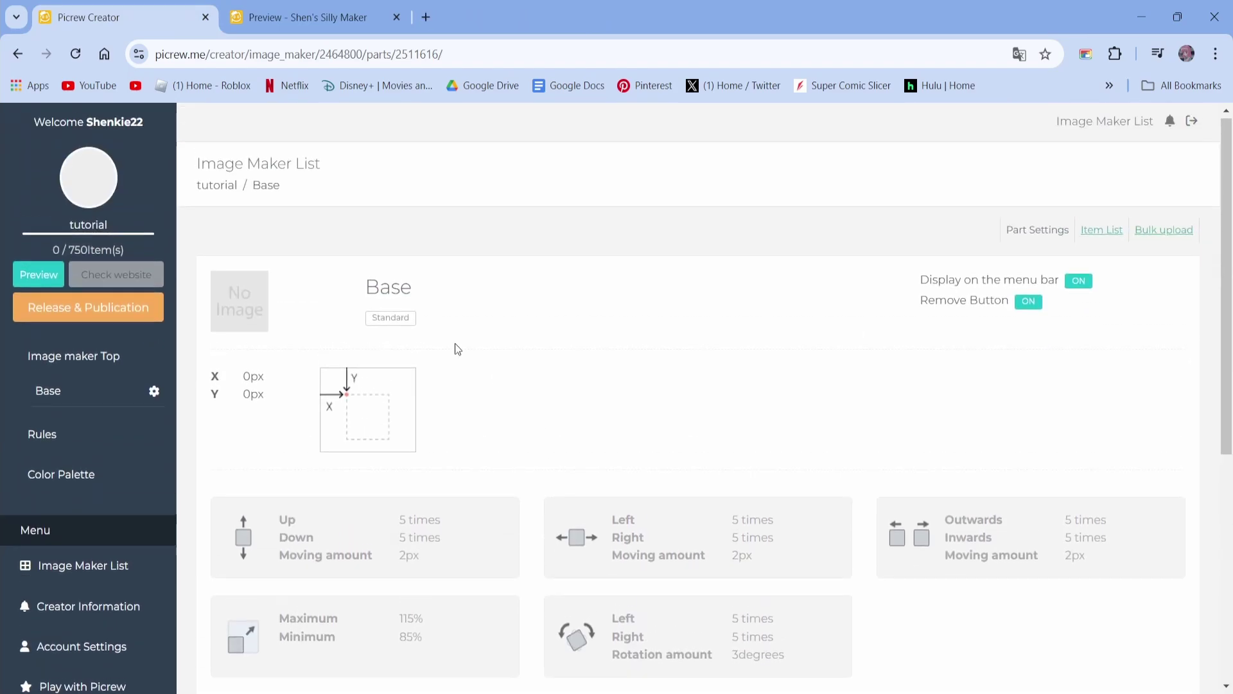
click(39, 391)
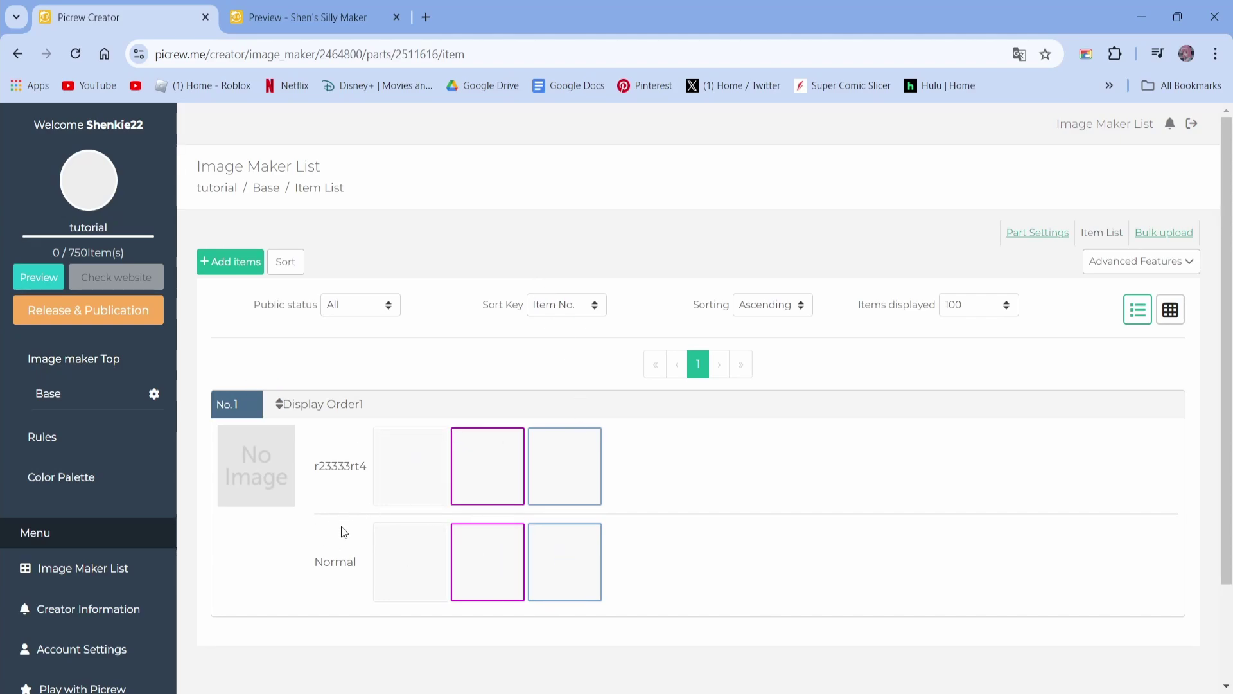
mouse_move(411, 465)
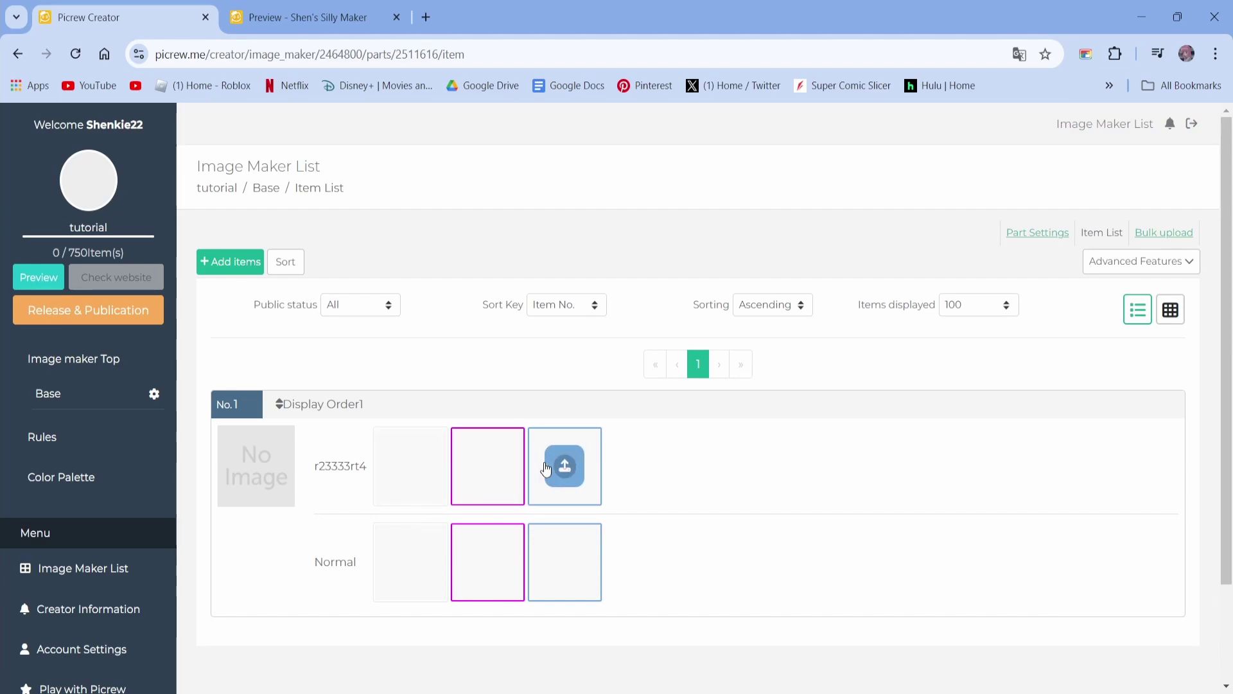
mouse_move(559, 475)
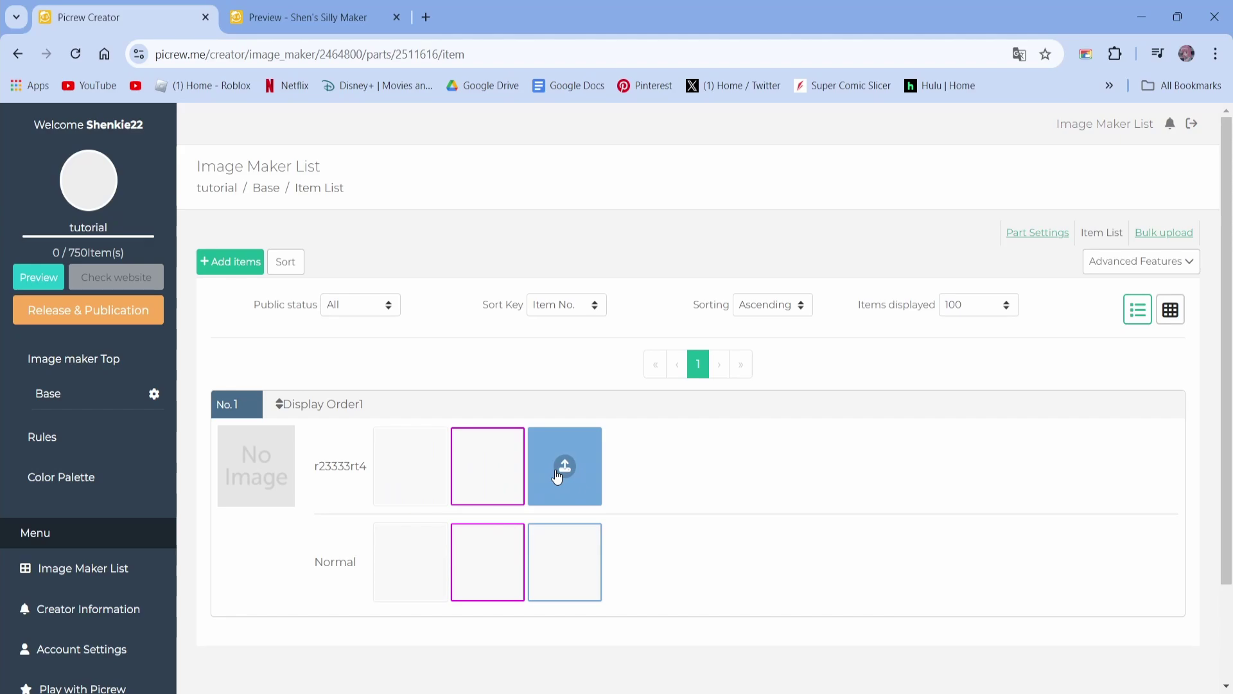
key(ctrl+Tab)
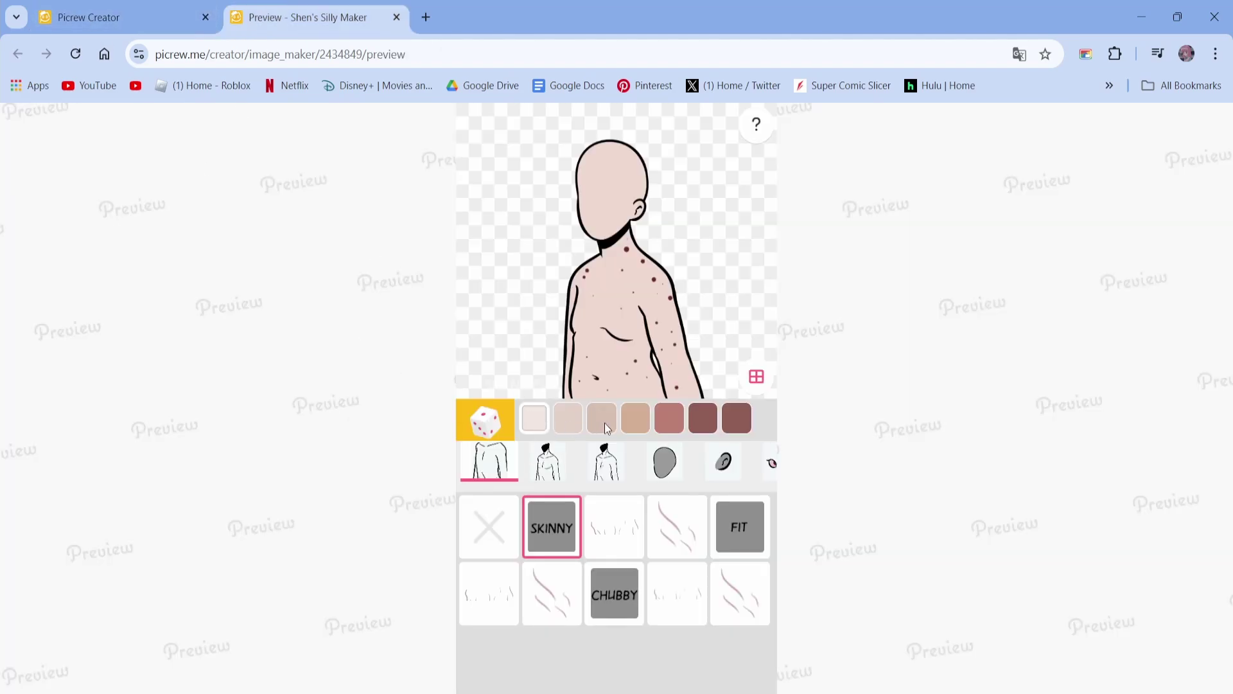
click(65, 6)
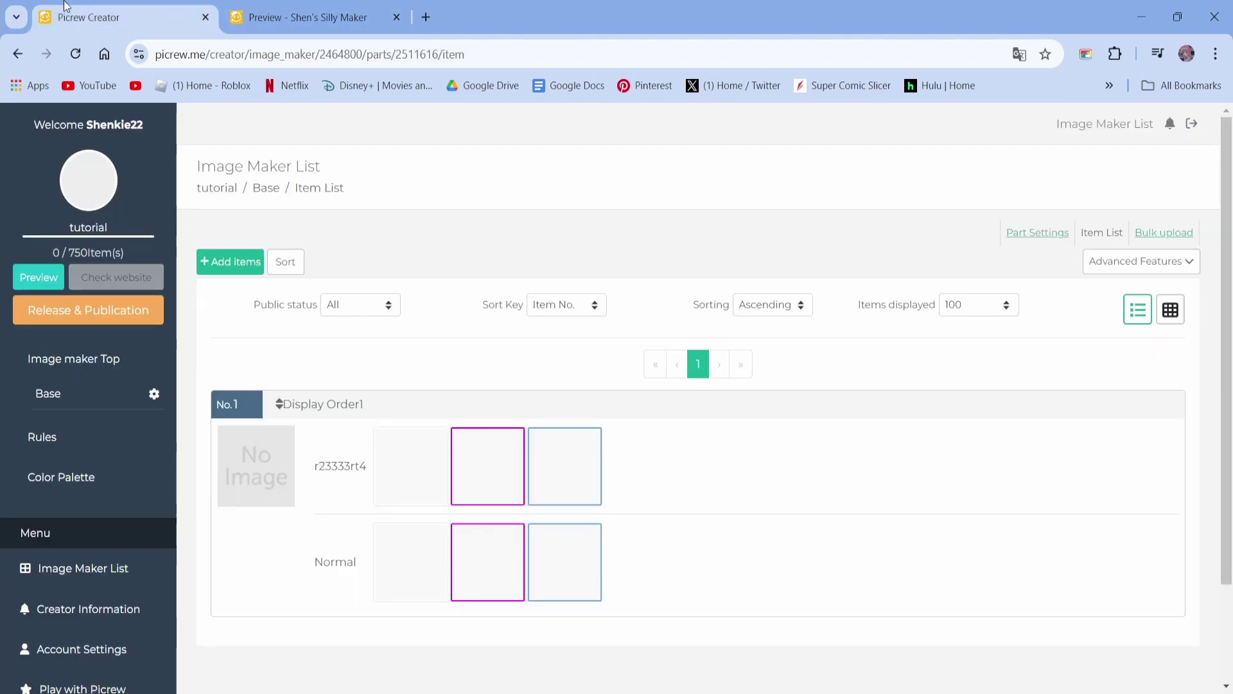
Compare several skin tones on the body part in the existing image maker's preview, then return to the tutorial's item list
click(324, 13)
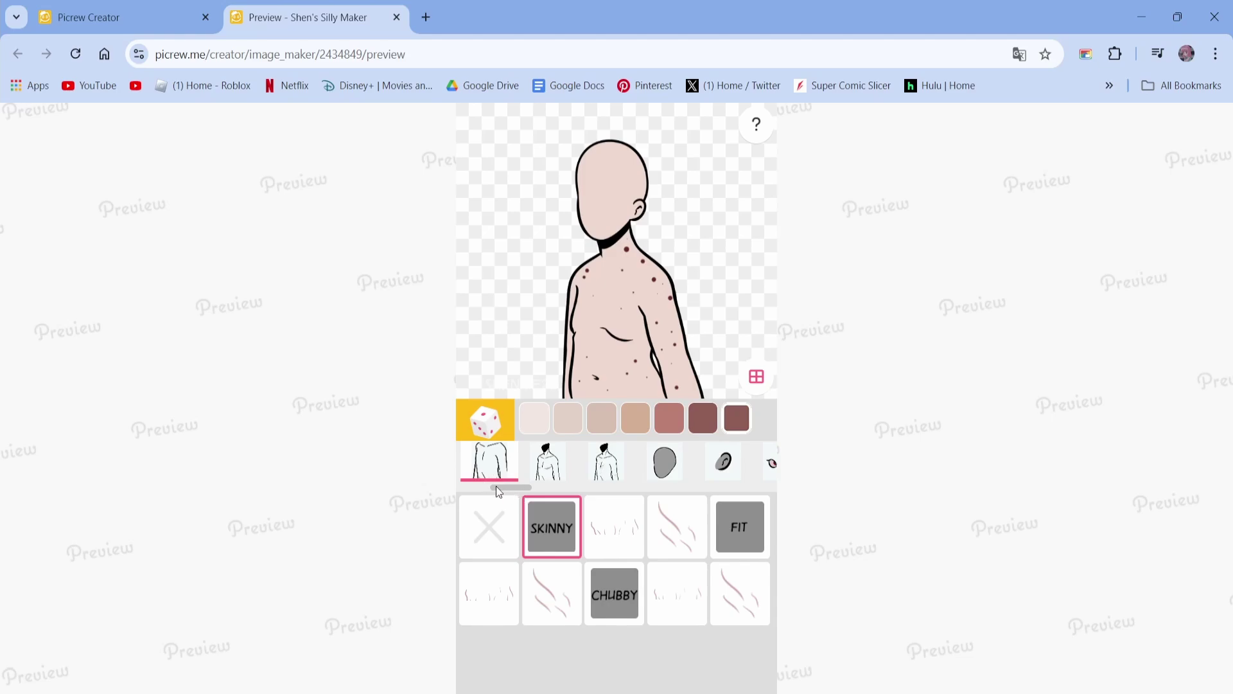
scroll(496, 485, left, 3)
drag(508, 496, 458, 480)
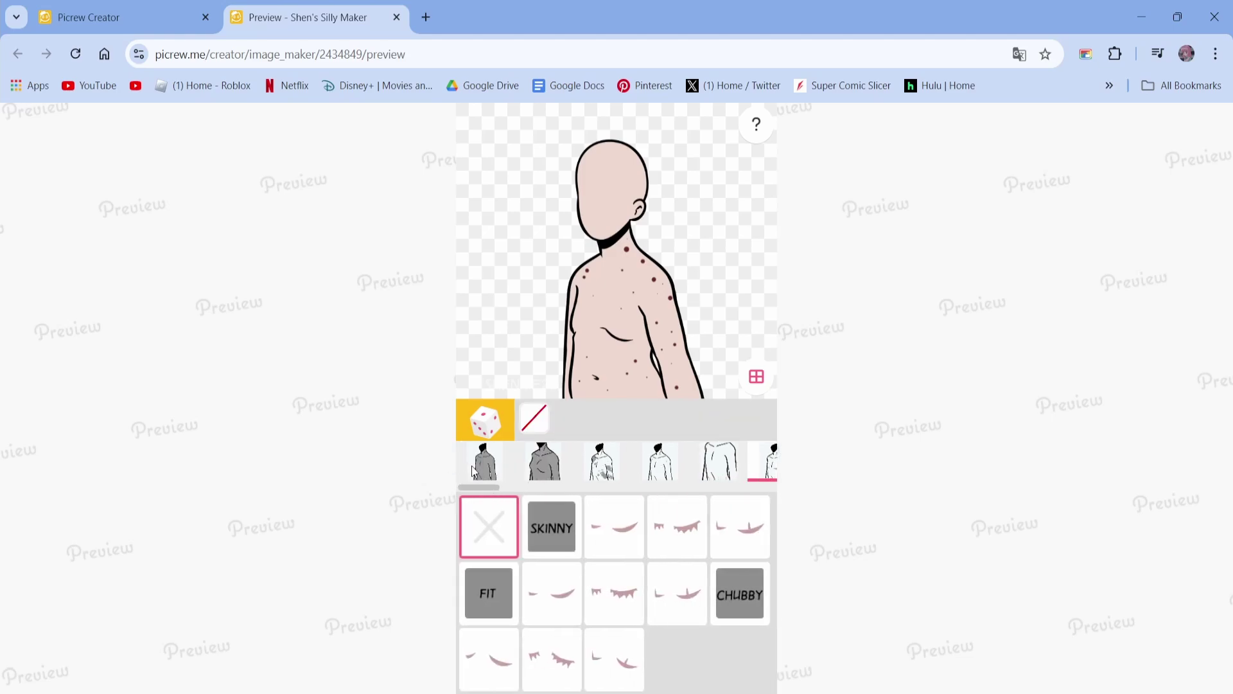
click(484, 461)
click(602, 418)
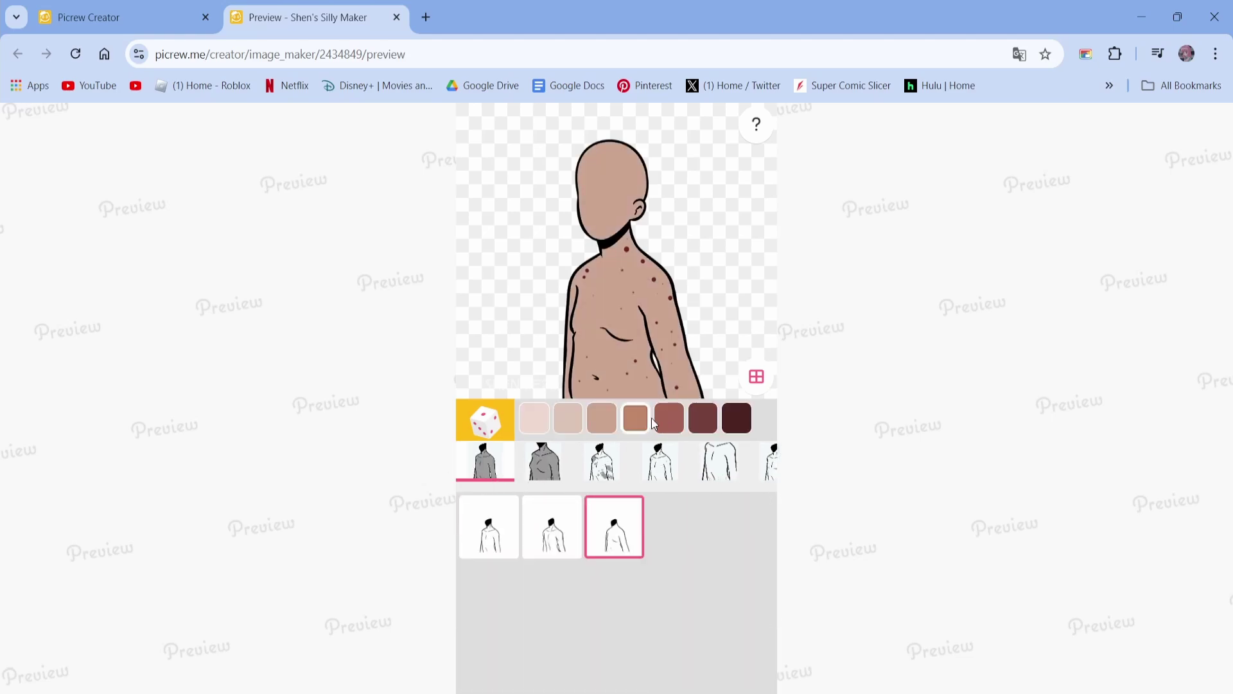
click(669, 418)
click(702, 418)
click(640, 421)
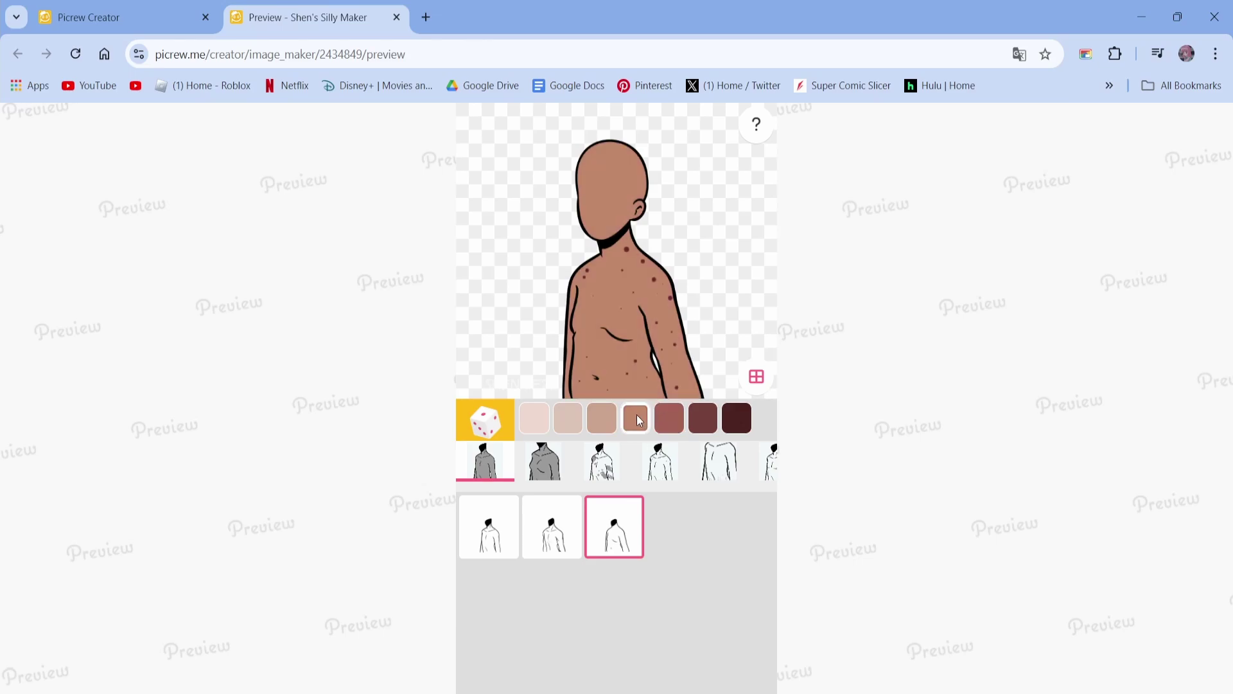
click(122, 17)
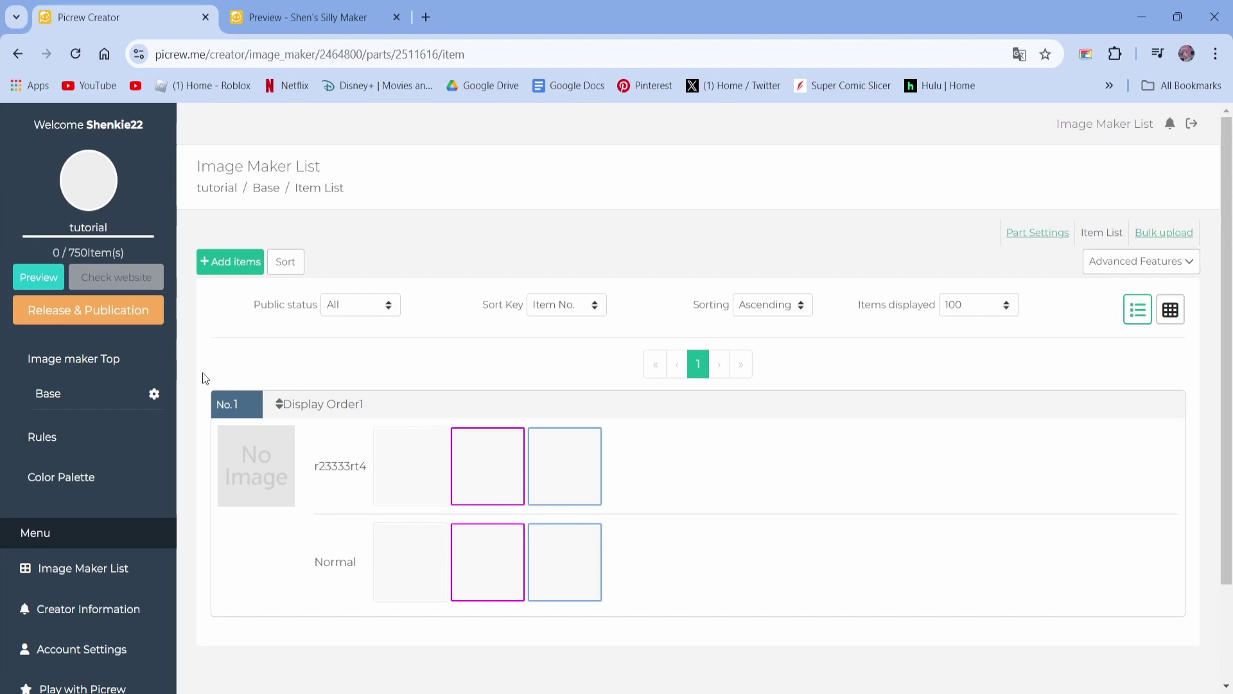
In the existing maker's preview, compare body and face shapes and check how a lighter skin tone carries across the parts
click(270, 5)
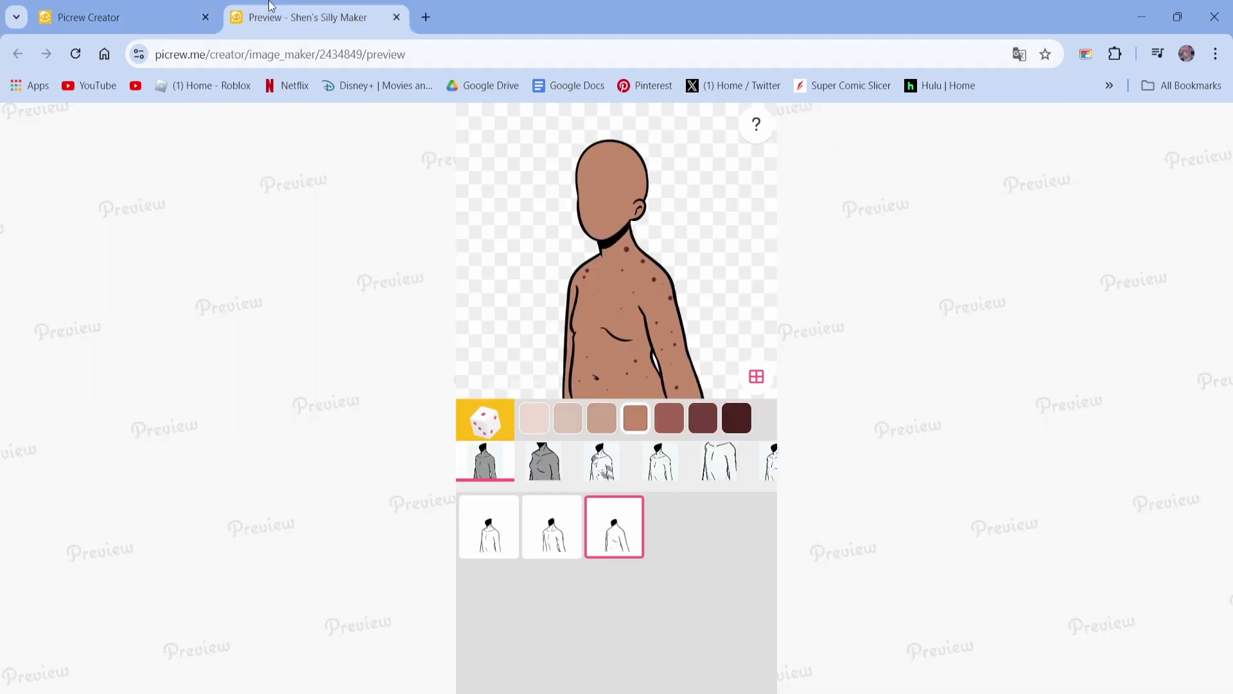
click(544, 545)
click(605, 528)
drag(490, 494, 514, 492)
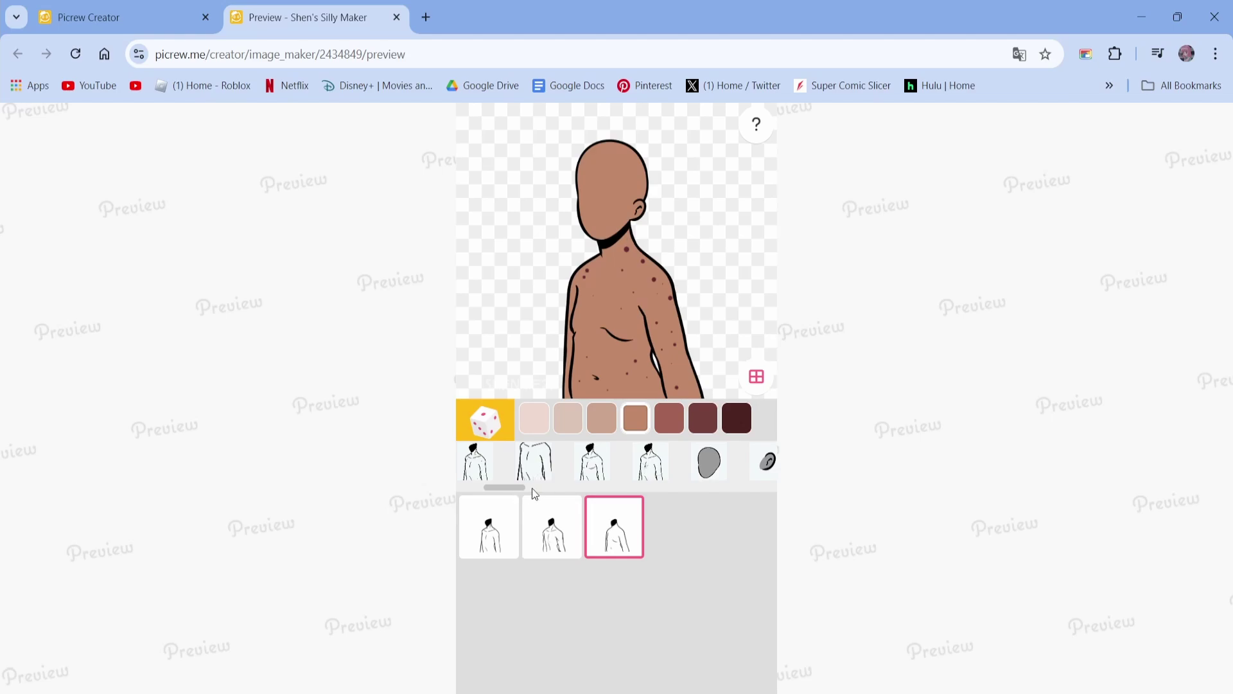
click(693, 472)
click(614, 527)
click(677, 527)
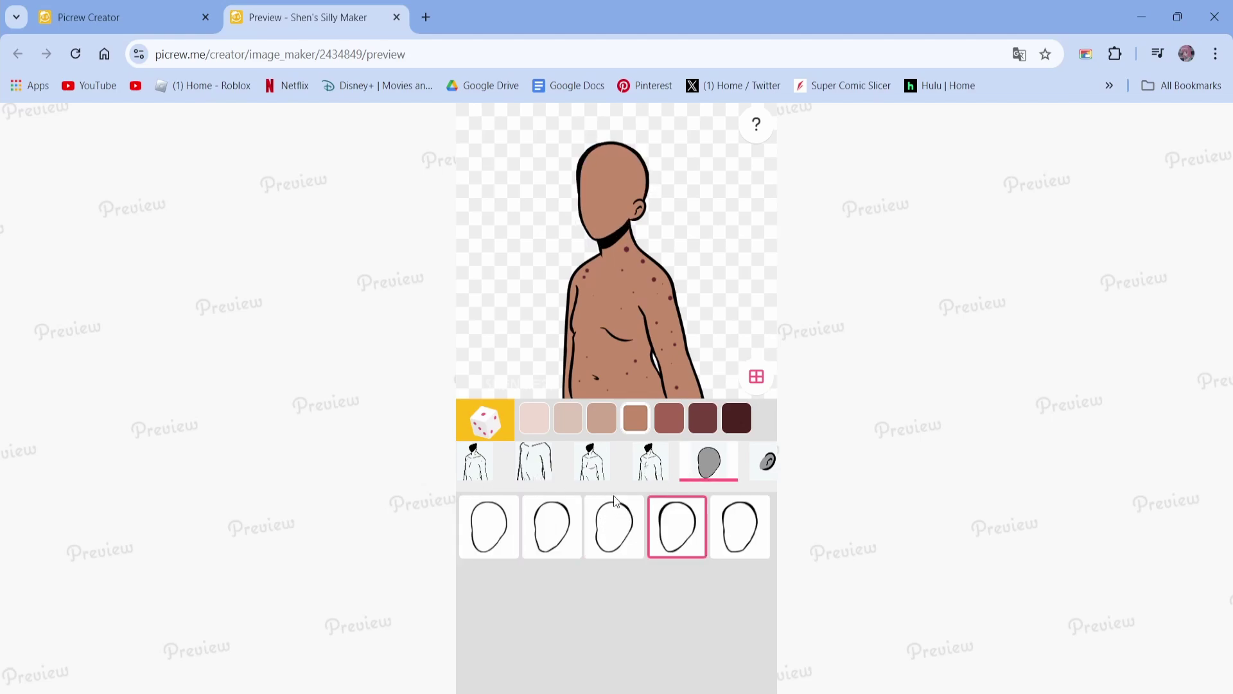
click(602, 420)
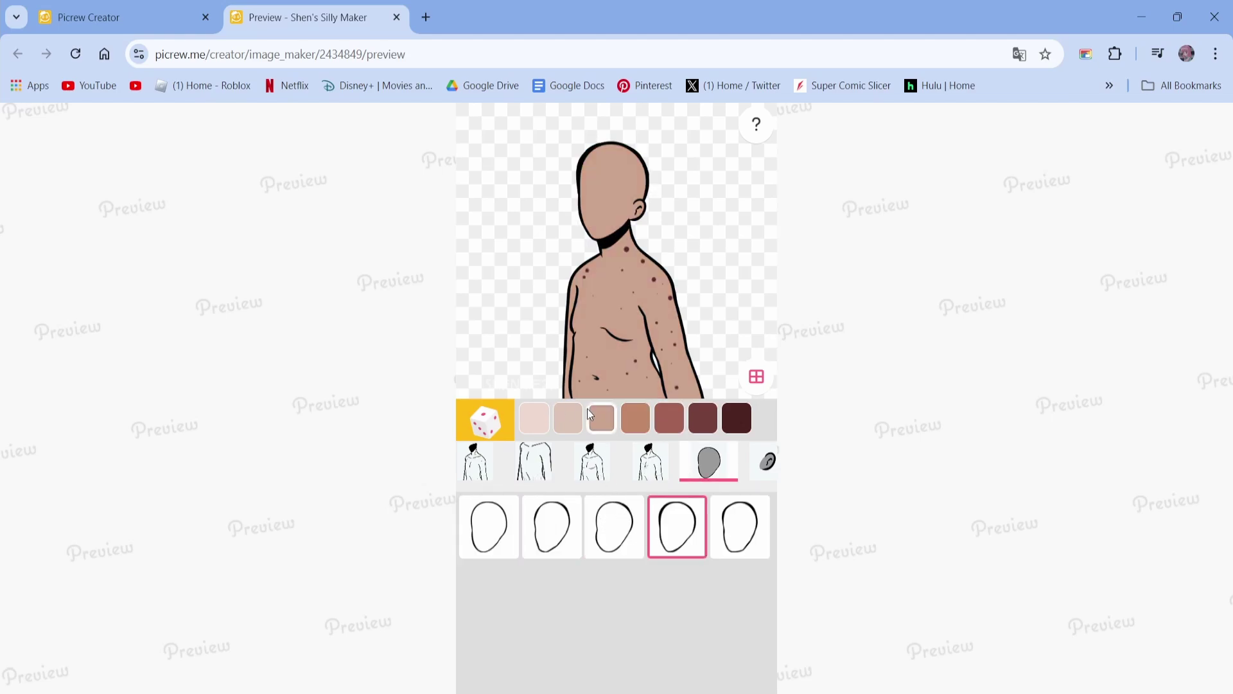
Start a new color palette named "skin" in the tutorial image maker
click(52, 7)
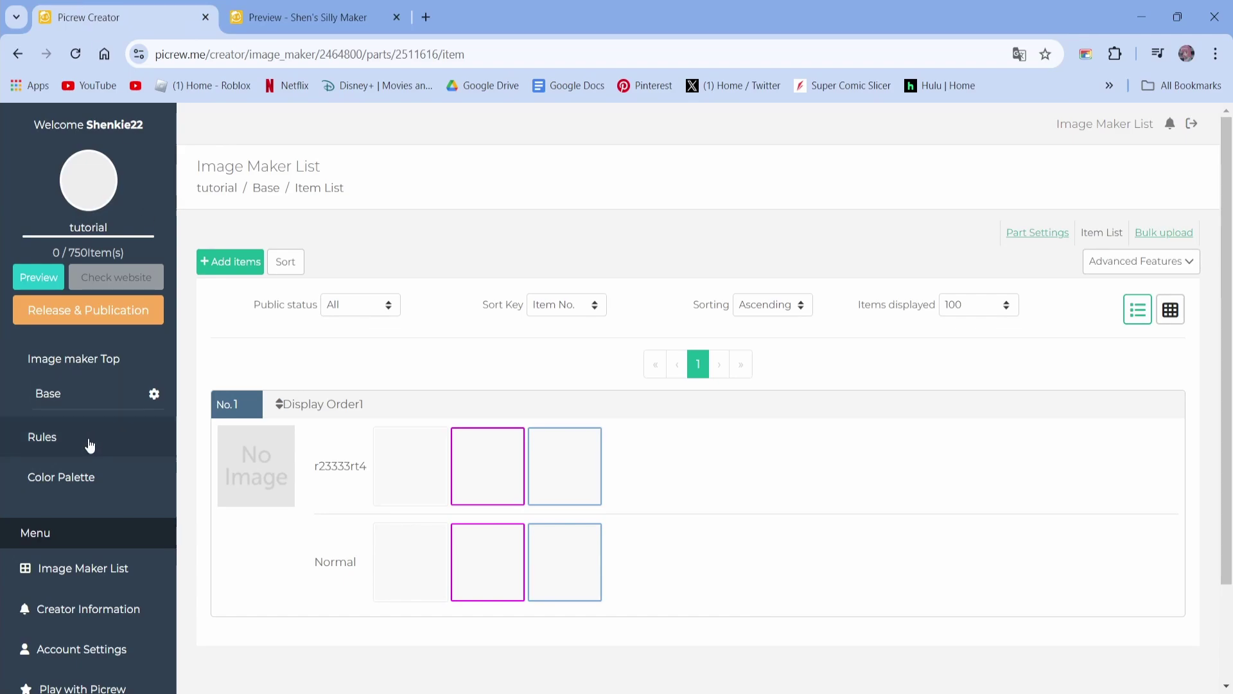
click(82, 473)
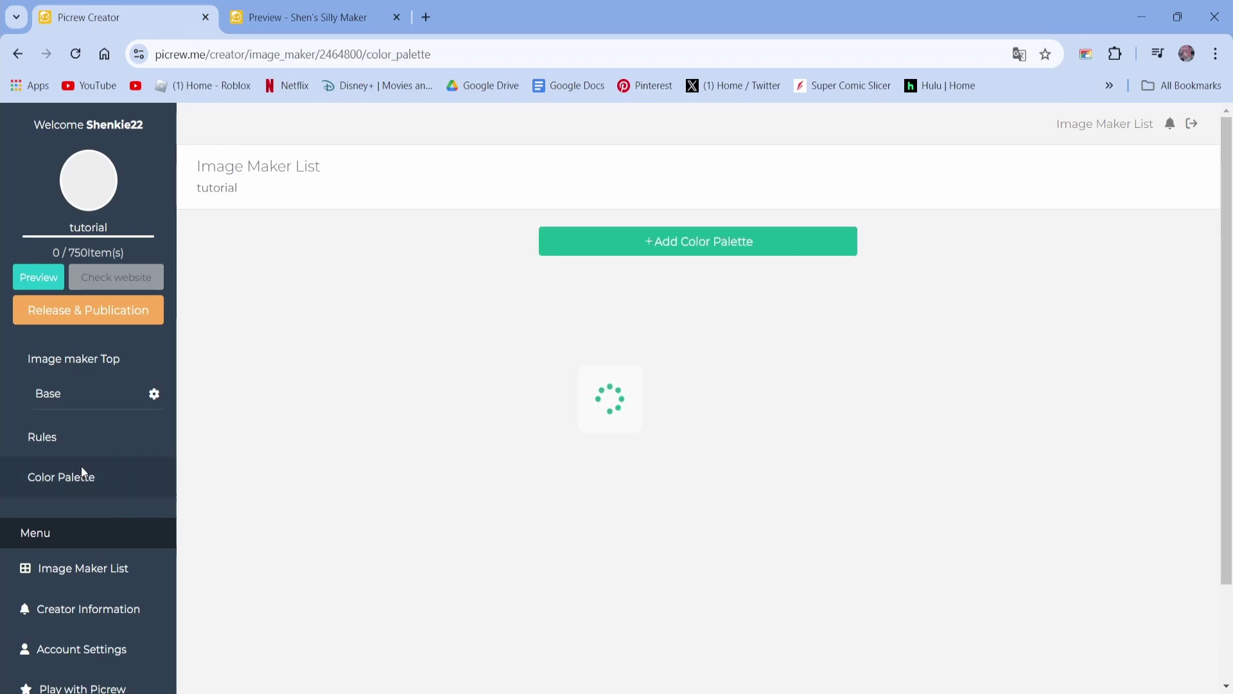
click(638, 251)
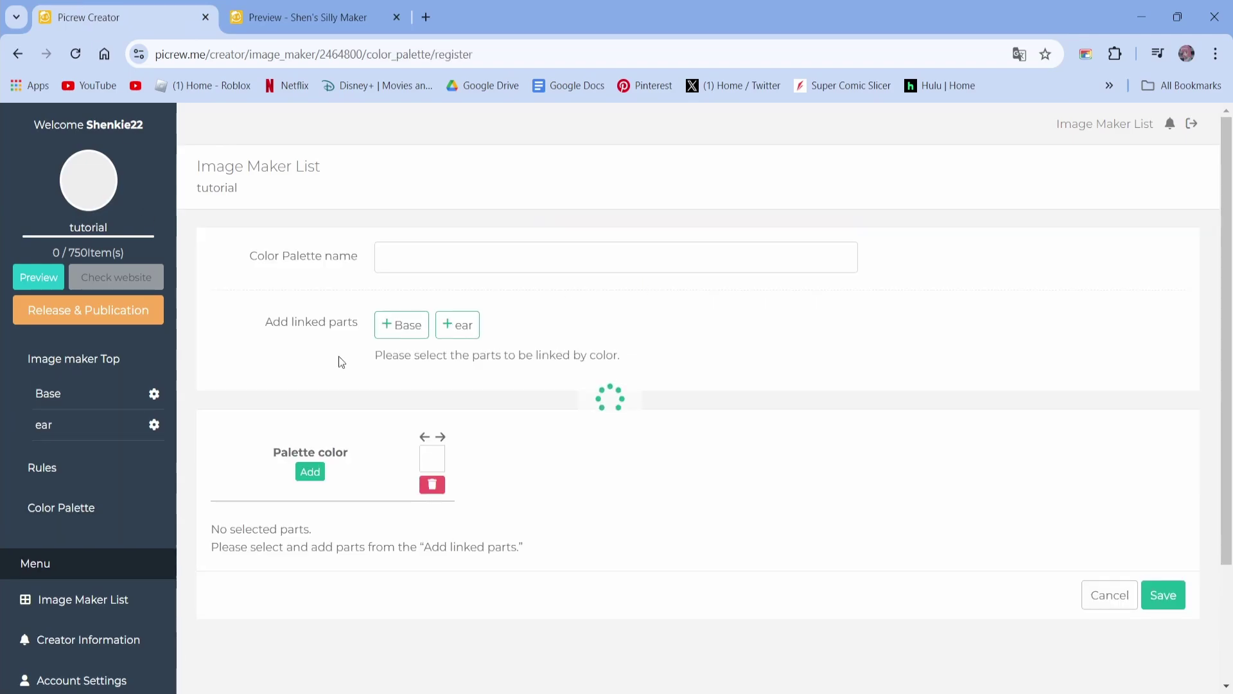
click(386, 261)
text(sk)
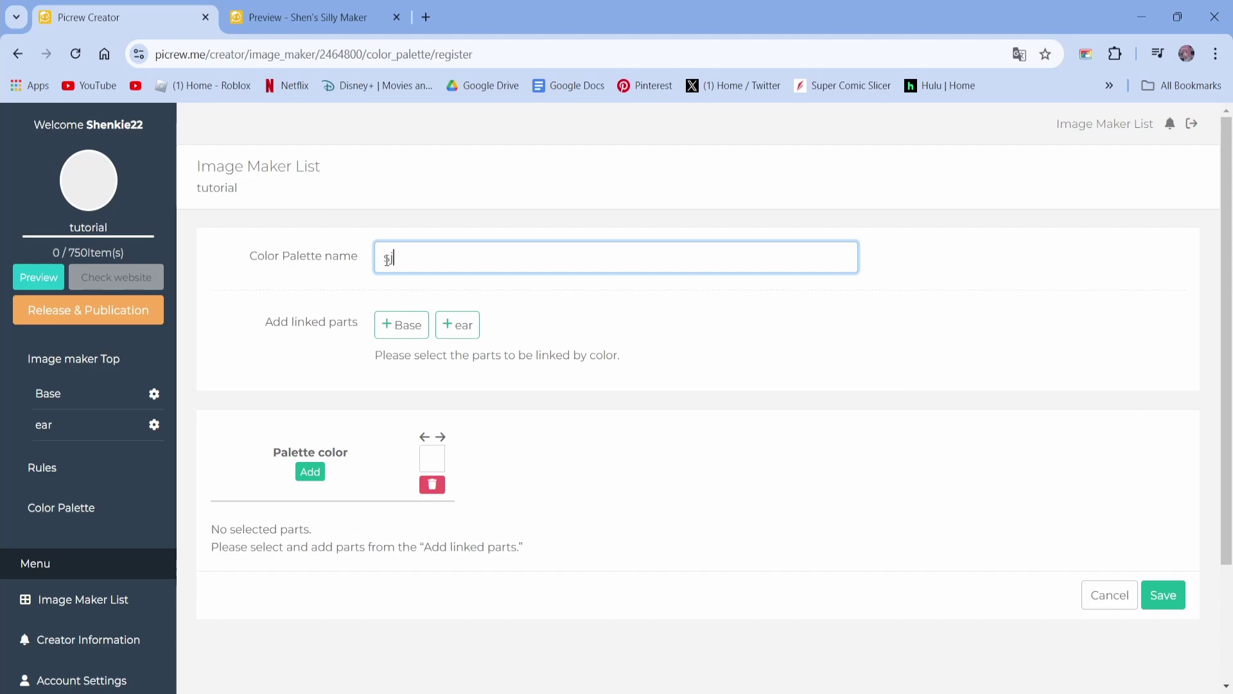
text(in)
click(413, 289)
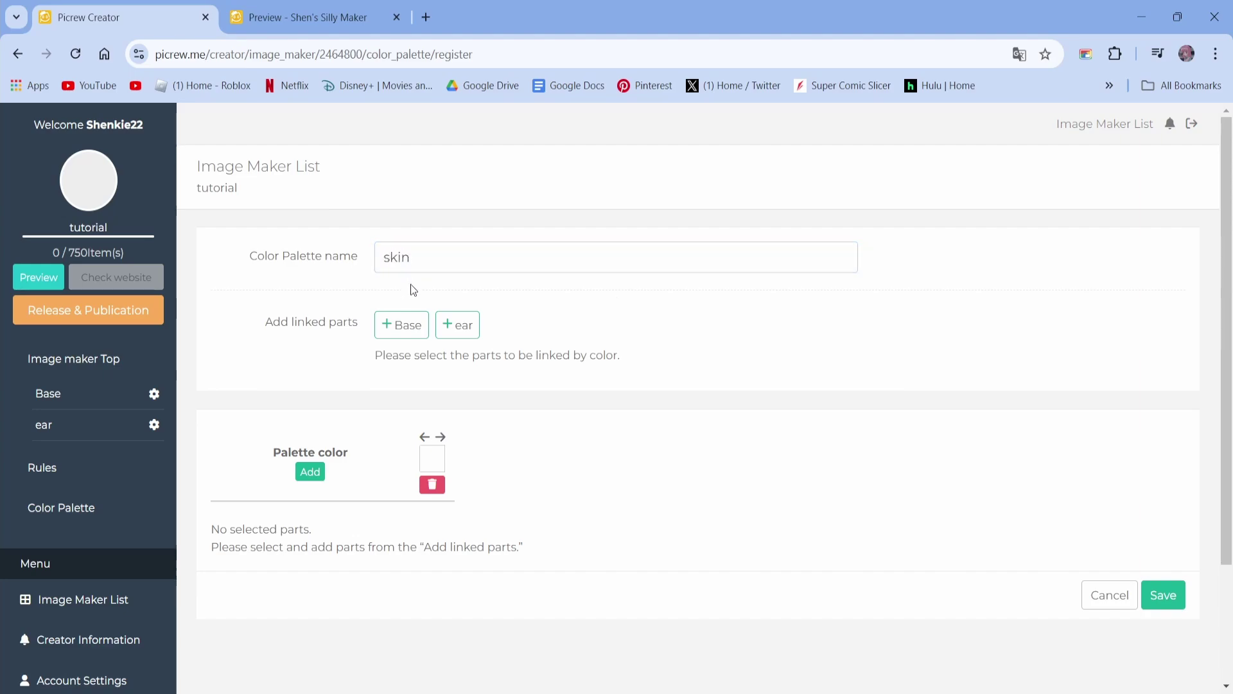
Link the Base and ear parts to the skin palette and expand it to three palette colors
click(398, 335)
click(460, 324)
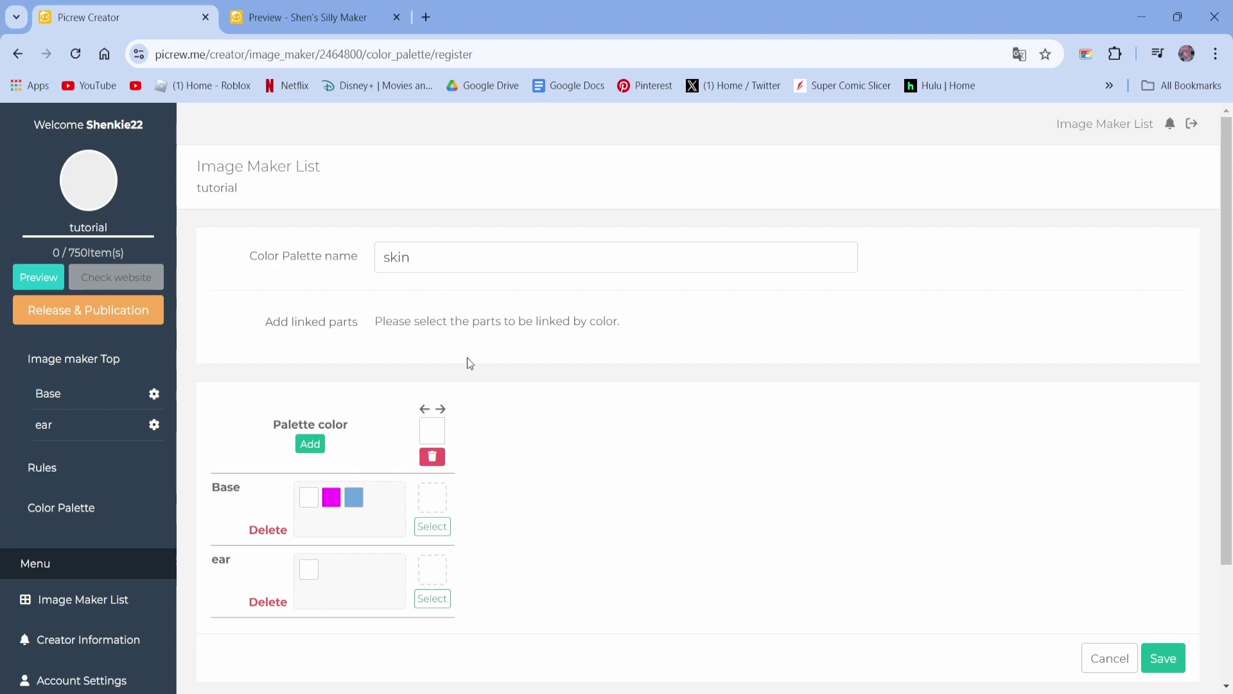
scroll(343, 398, down, 1)
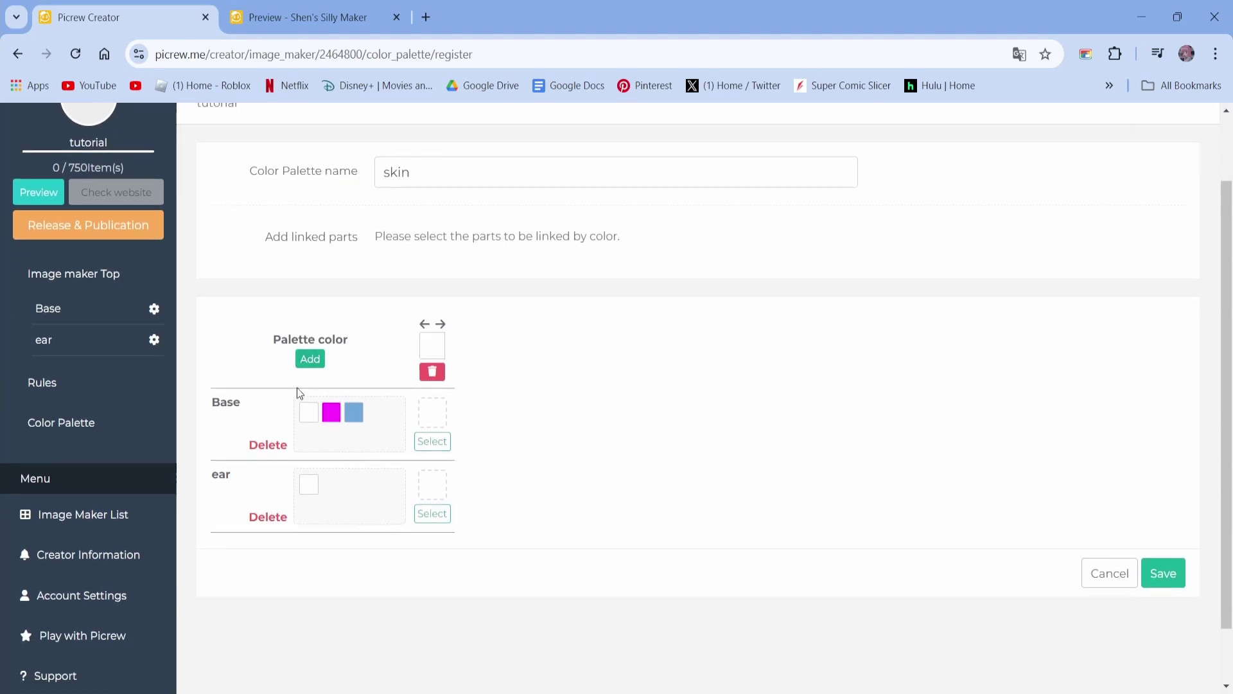
click(305, 364)
click(367, 320)
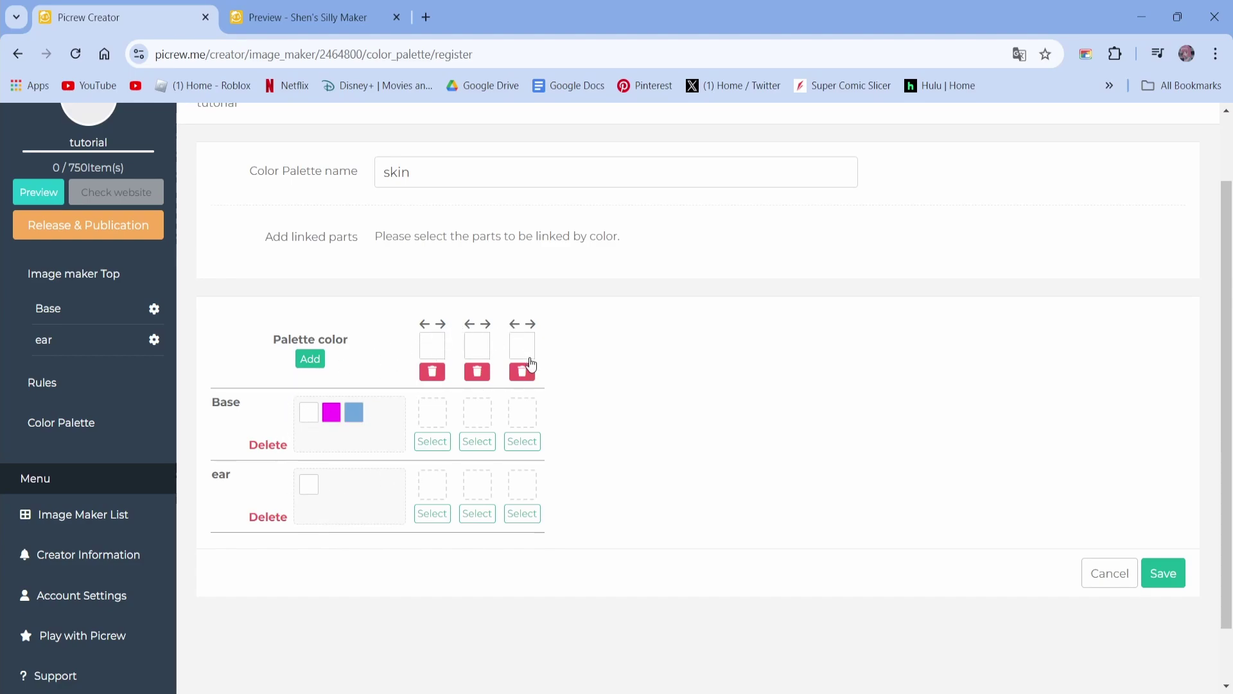
Assign the Base part's white, magenta and blue colors to the first, second and third palette colors respectively
click(429, 443)
click(434, 408)
click(486, 446)
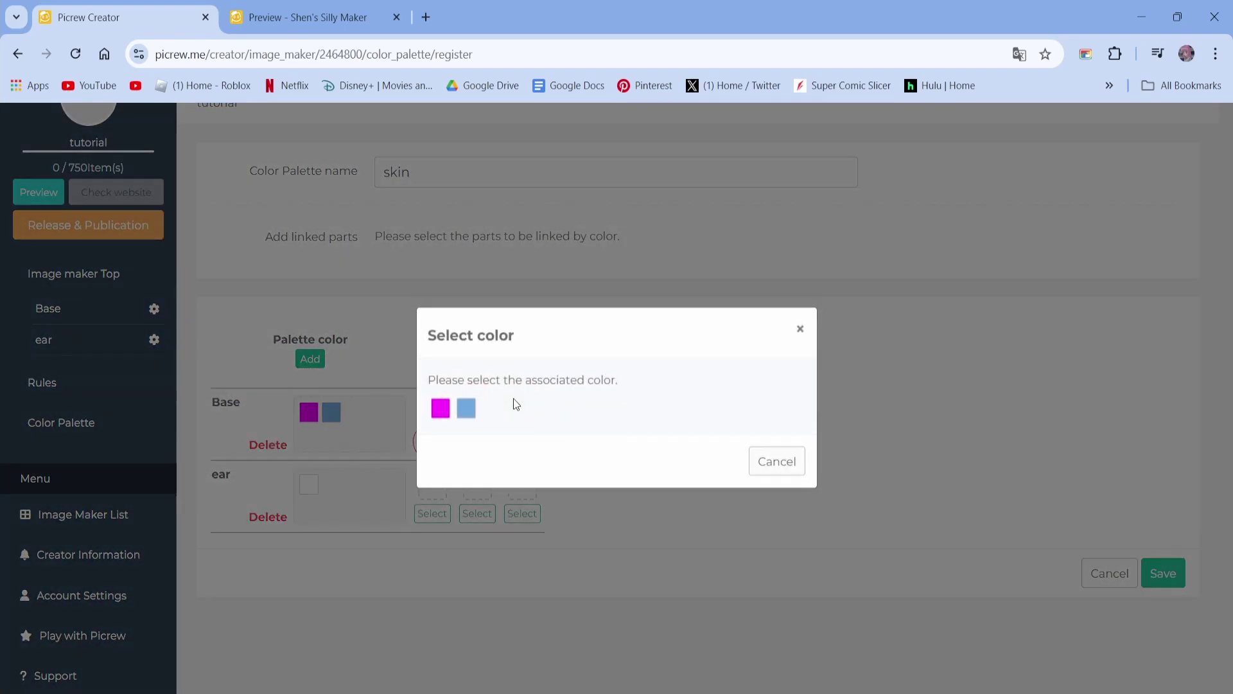
click(439, 408)
click(523, 442)
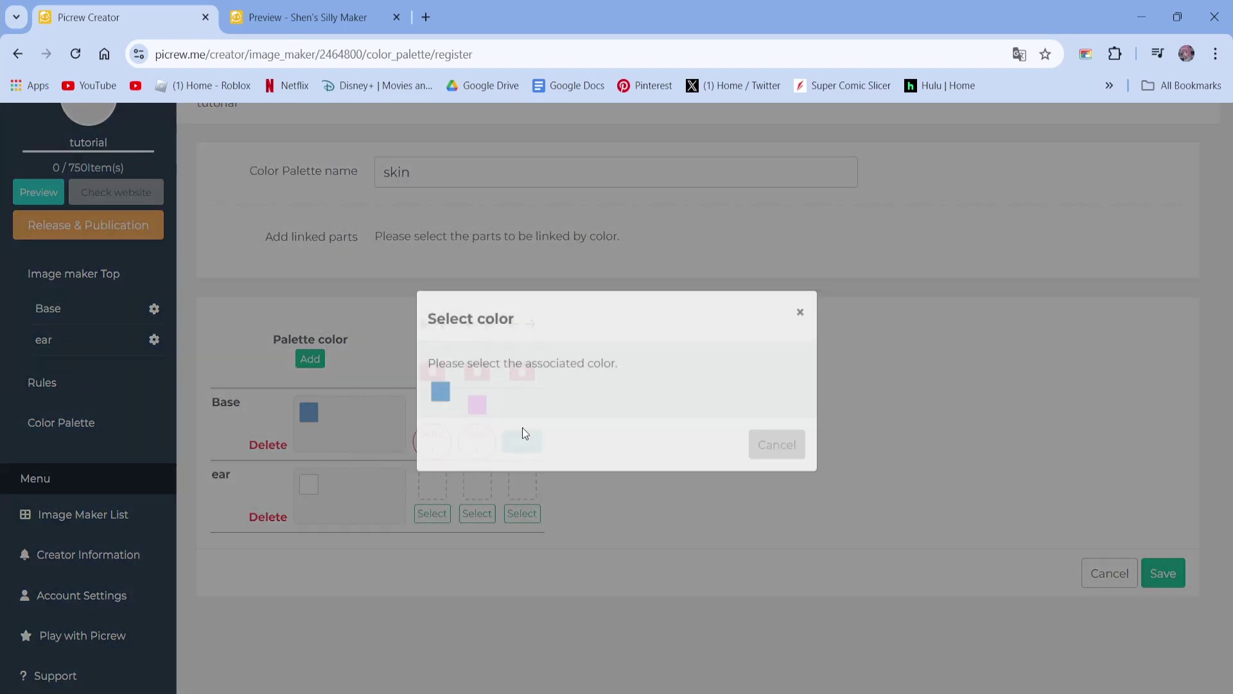
click(441, 407)
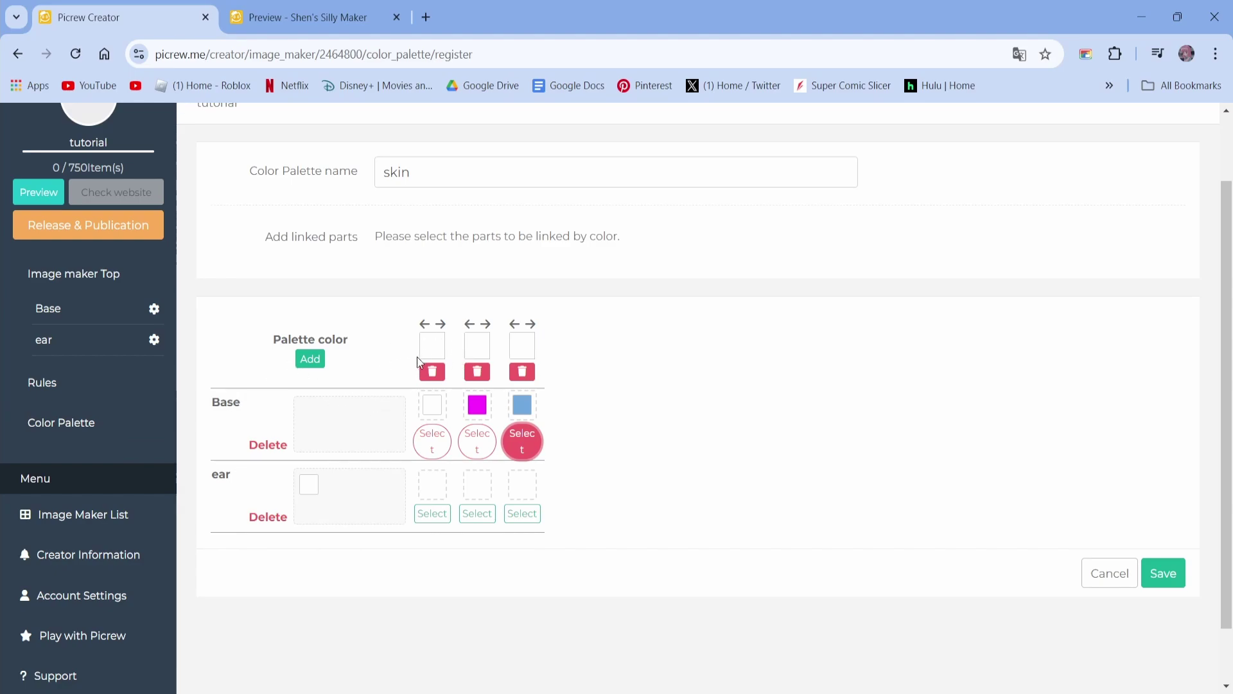
Examine how the existing maker's color palettes link skin colors across its parts, then return to the tutorial's Base item list
key(alt+Tab)
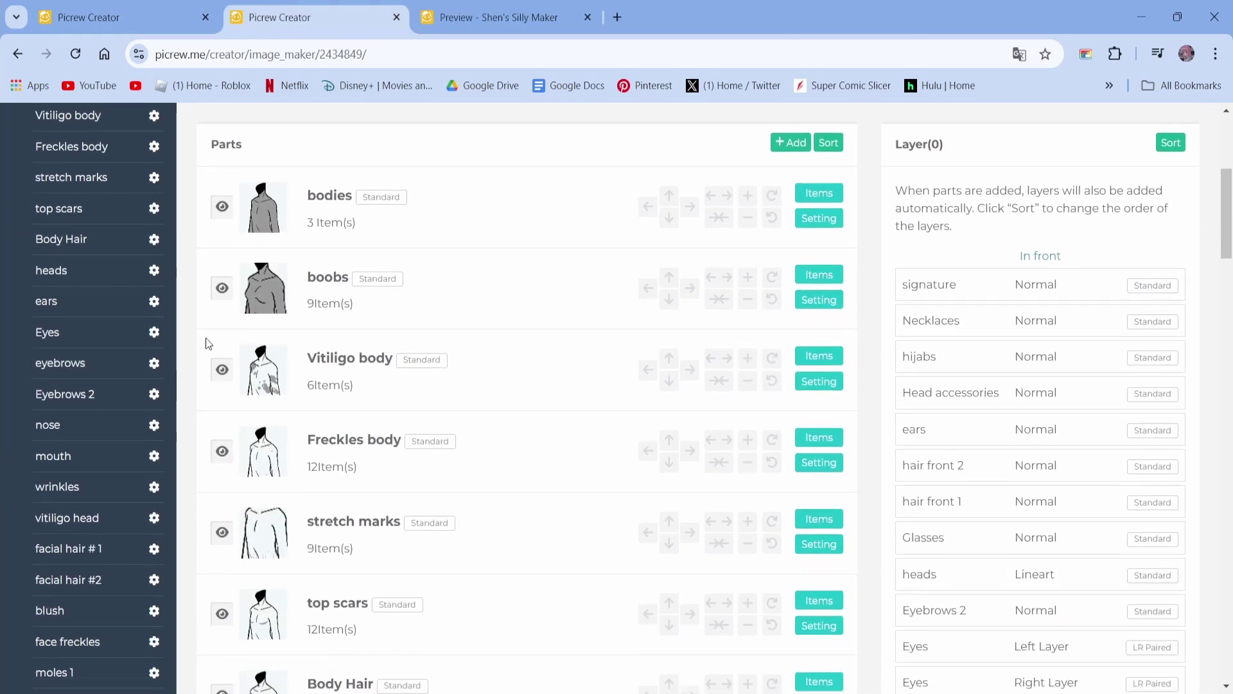
scroll(96, 360, down, 12)
click(71, 543)
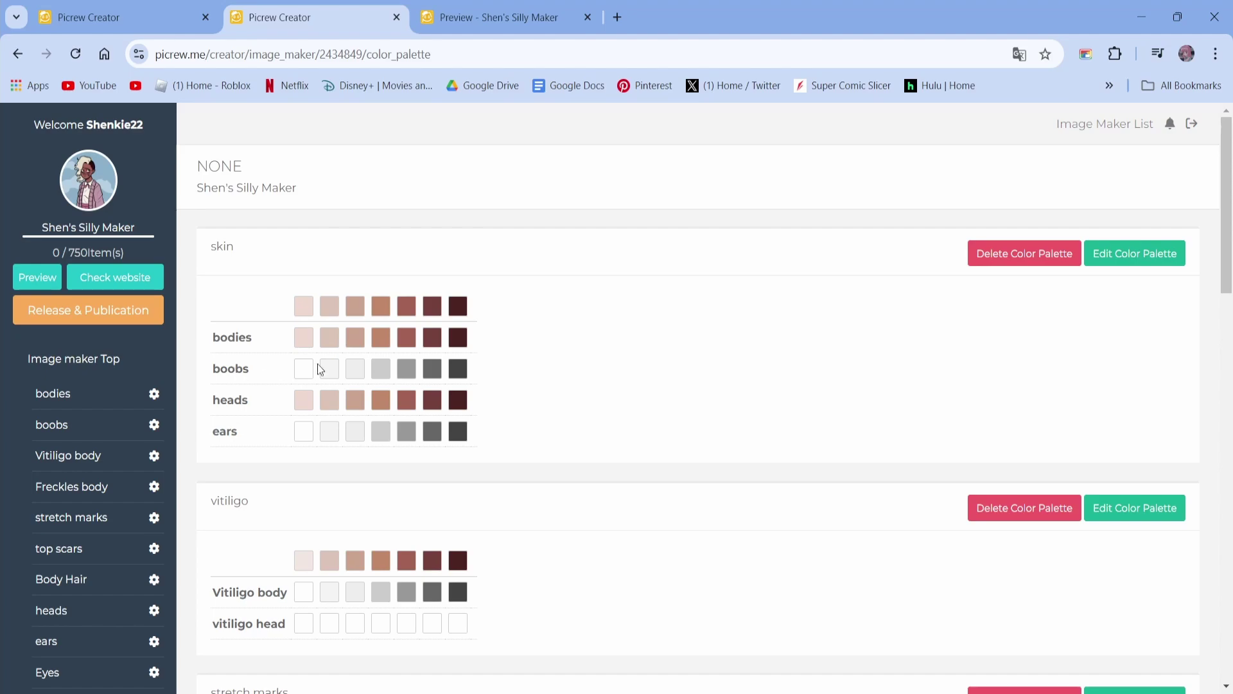
scroll(521, 284, down, 3)
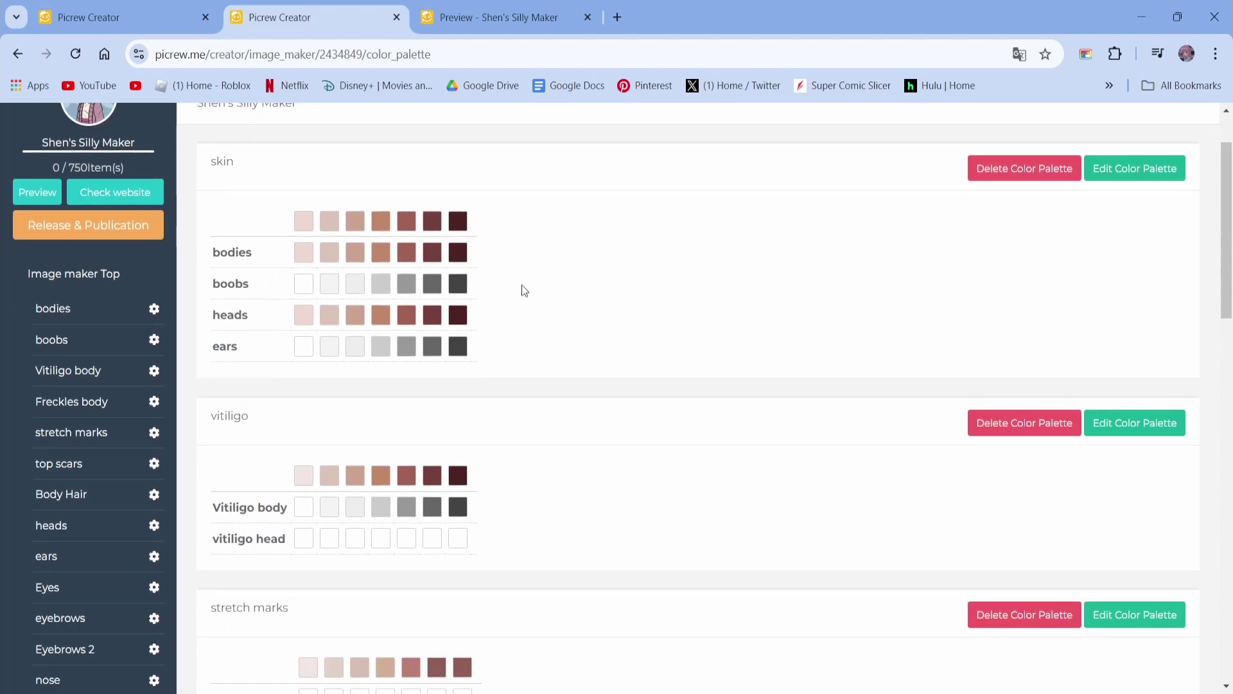
key(ctrl+shift+Tab)
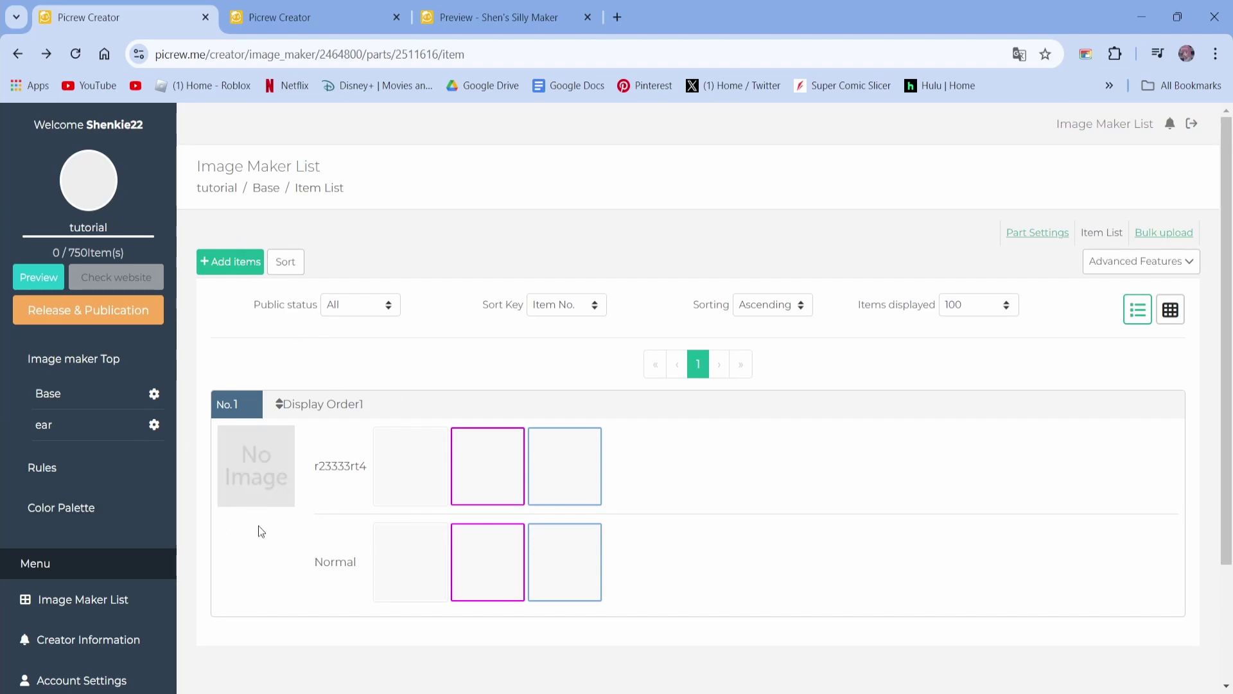
Compare the Base item's empty icon slot with the face shape icons in the existing maker's preview
mouse_move(242, 448)
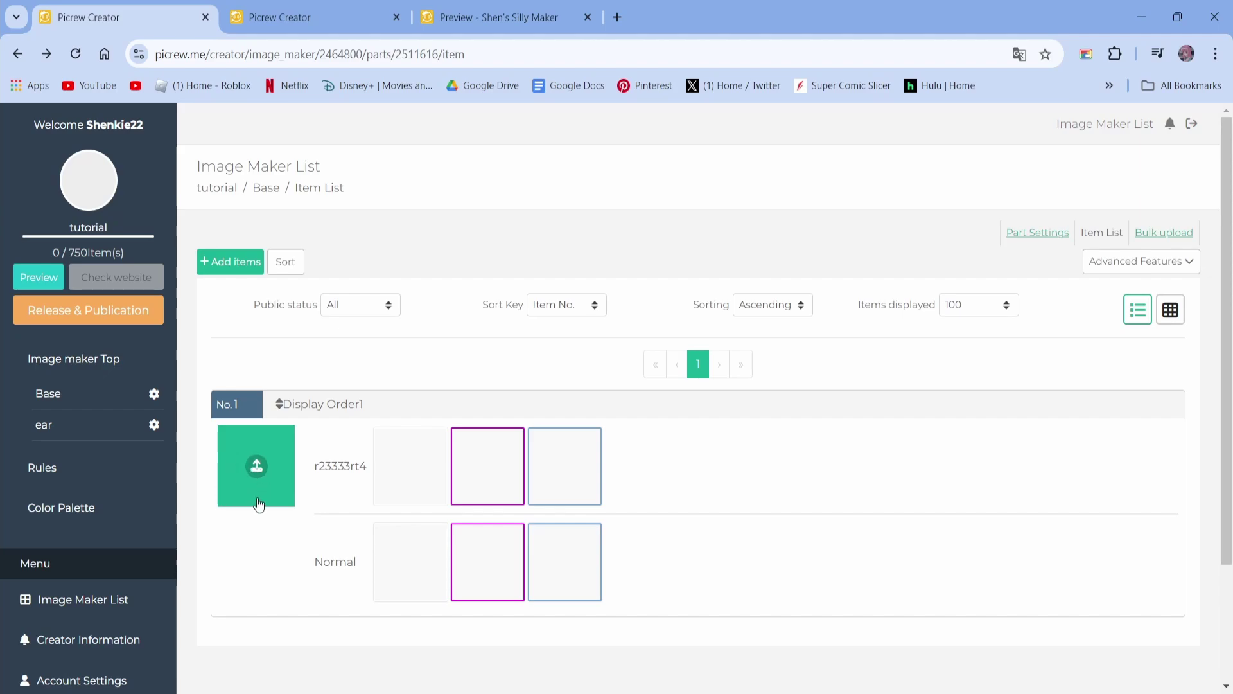
click(359, 20)
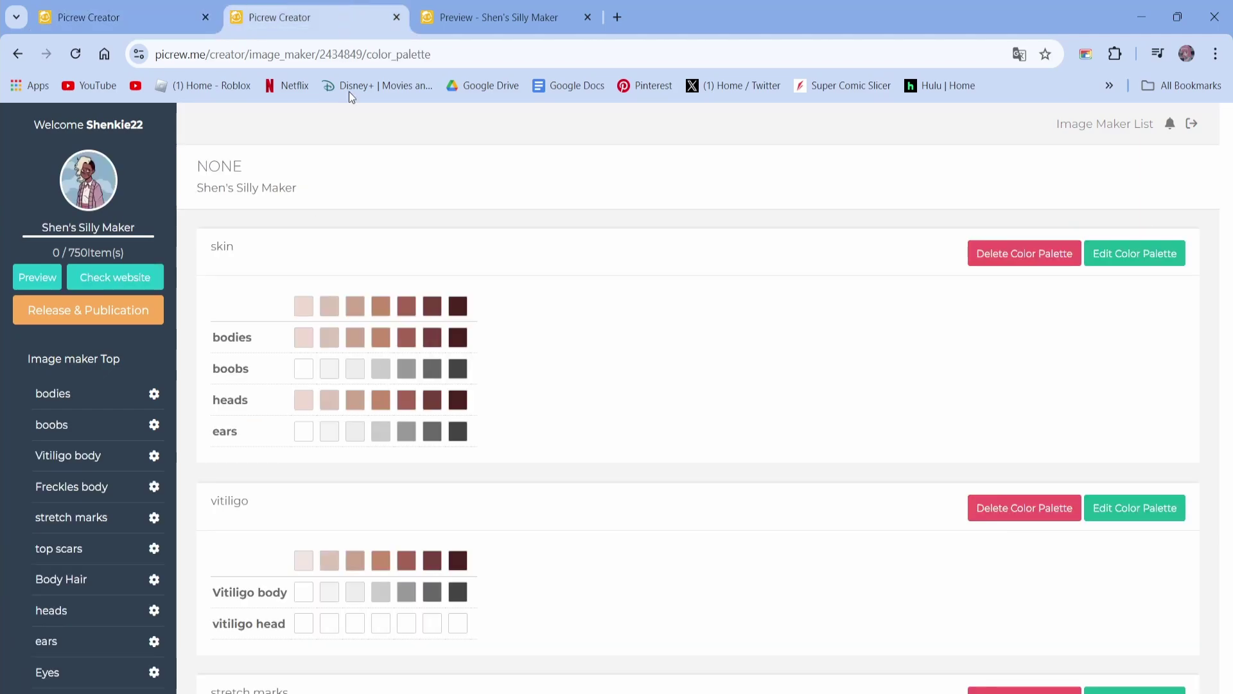
click(449, 17)
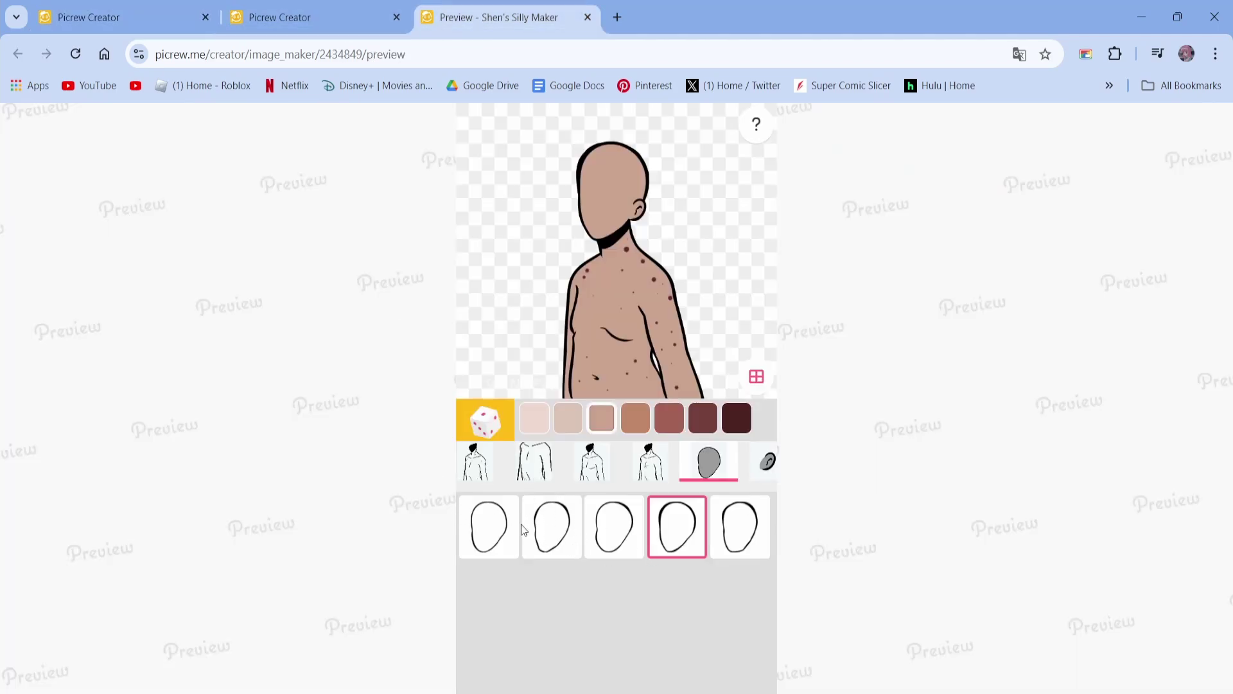
click(569, 535)
key(ctrl+1)
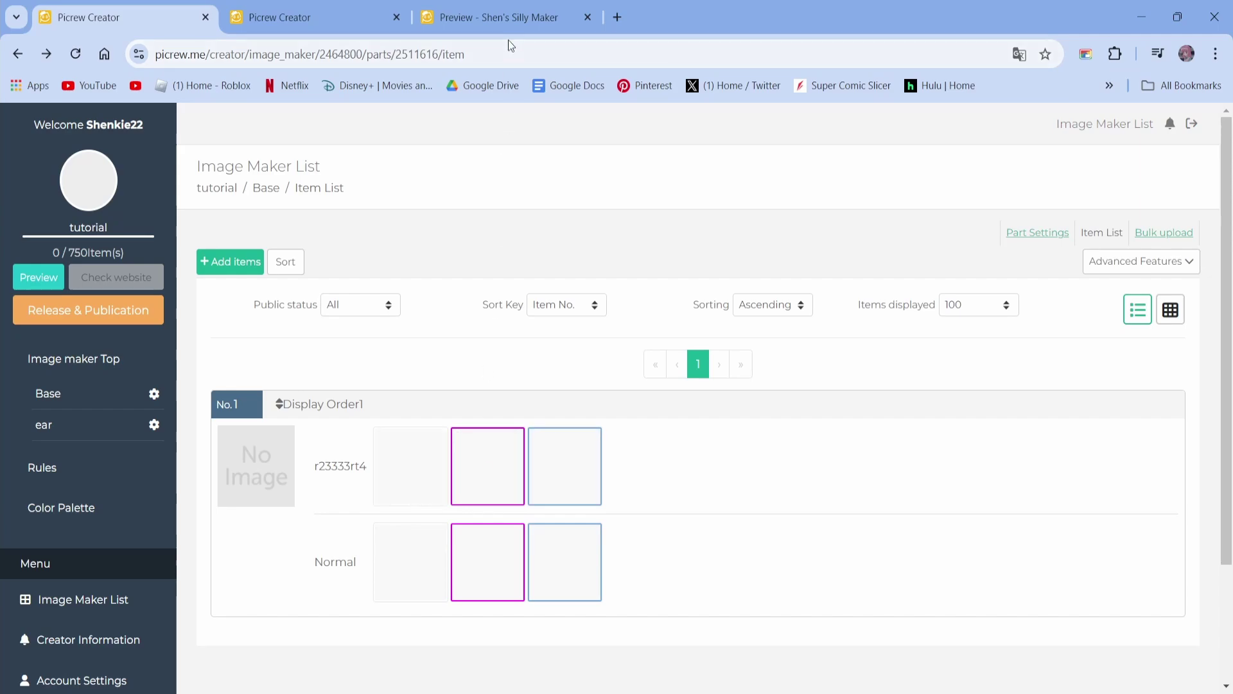
click(485, 25)
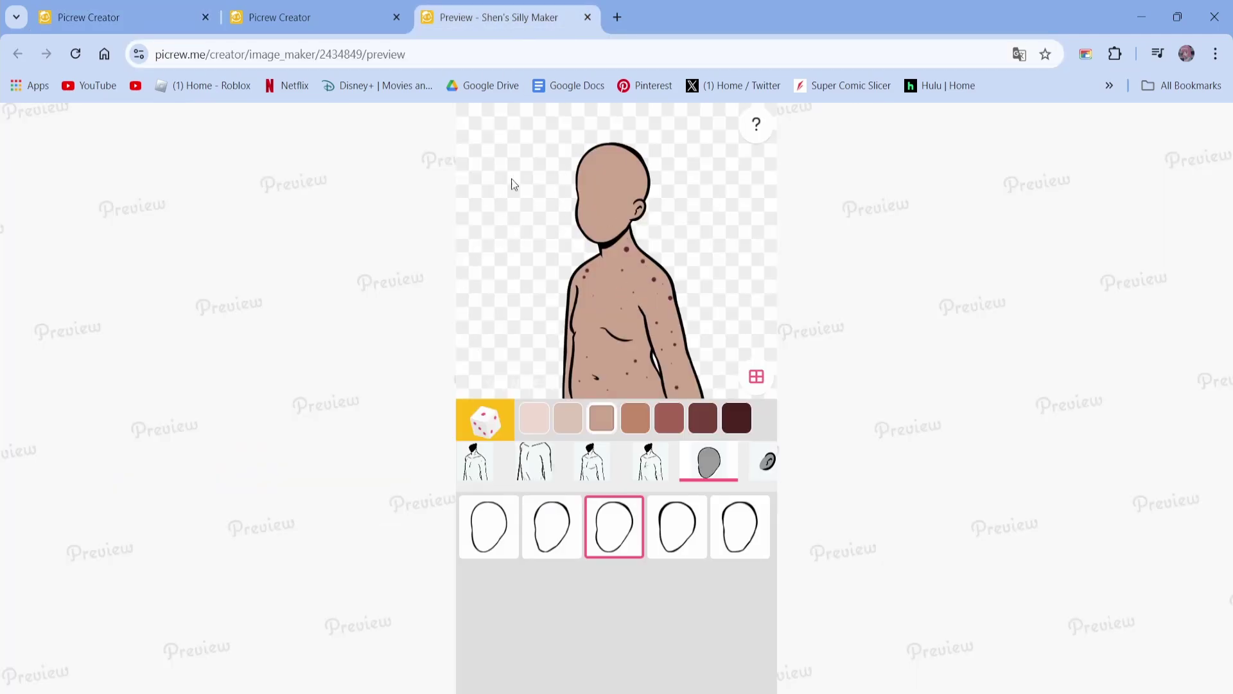
key(ctrl+1)
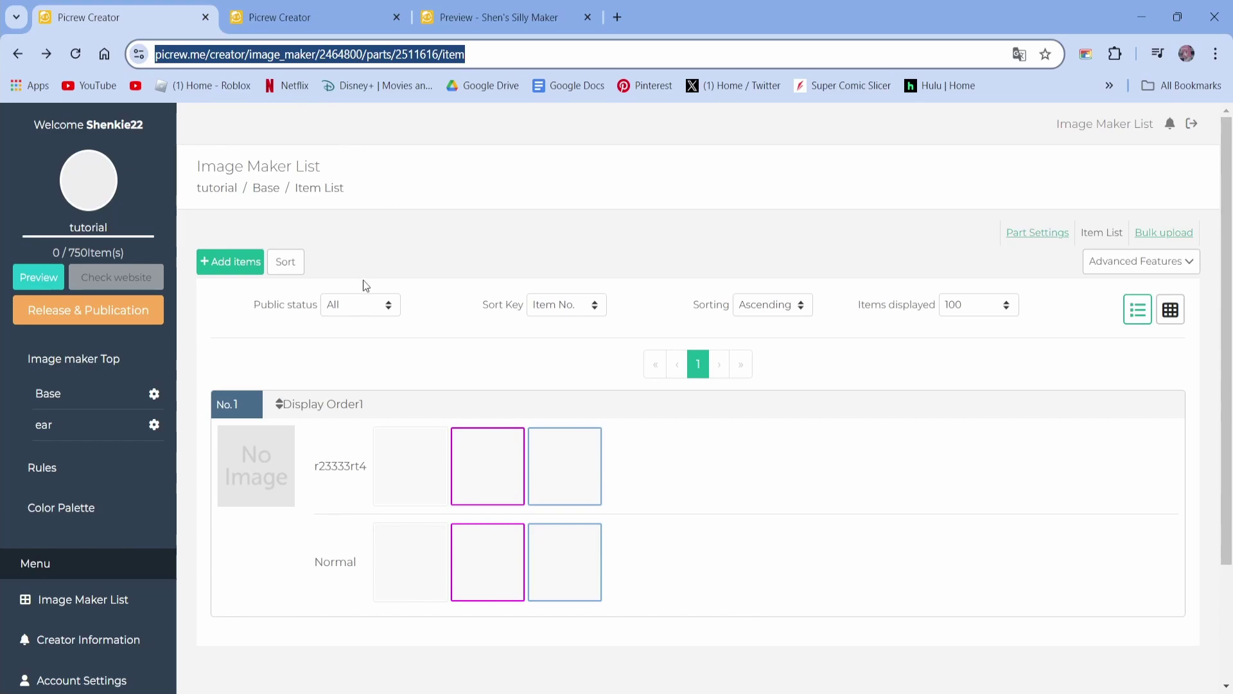
Examine the existing maker's item icons and the Change image options for item No. 2, then return to the tutorial's item list
click(358, 458)
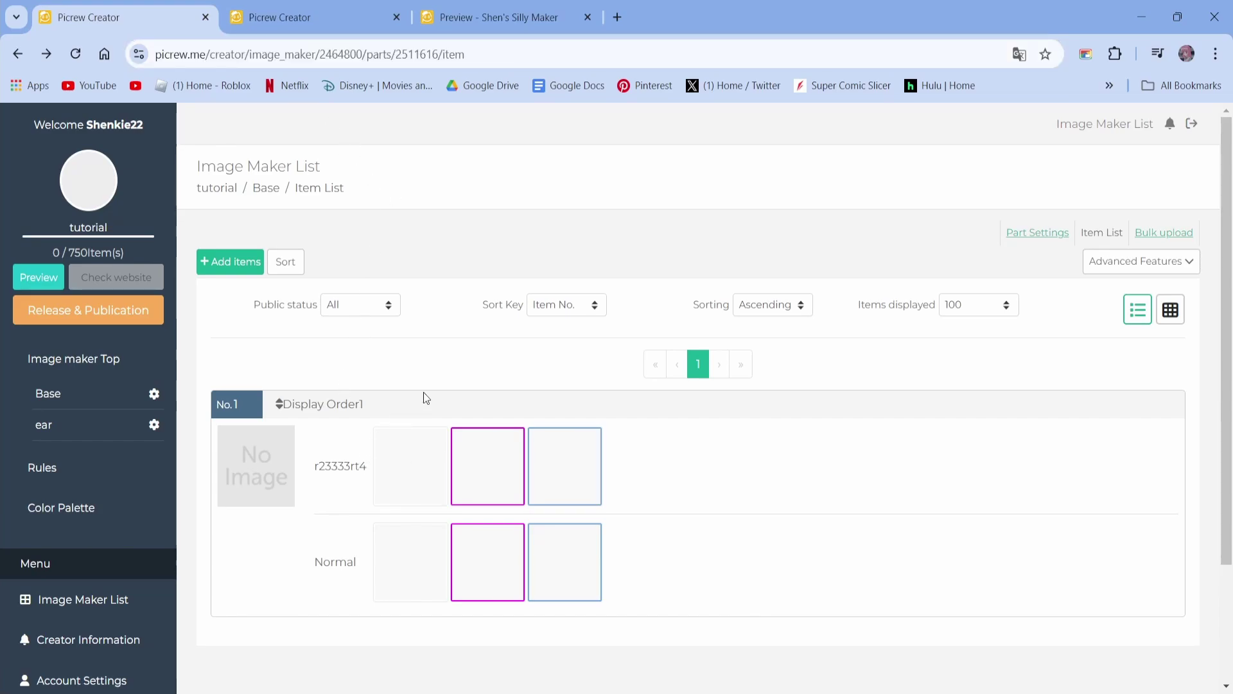
key(ctrl+2)
scroll(479, 271, down, 1)
scroll(478, 271, down, 5)
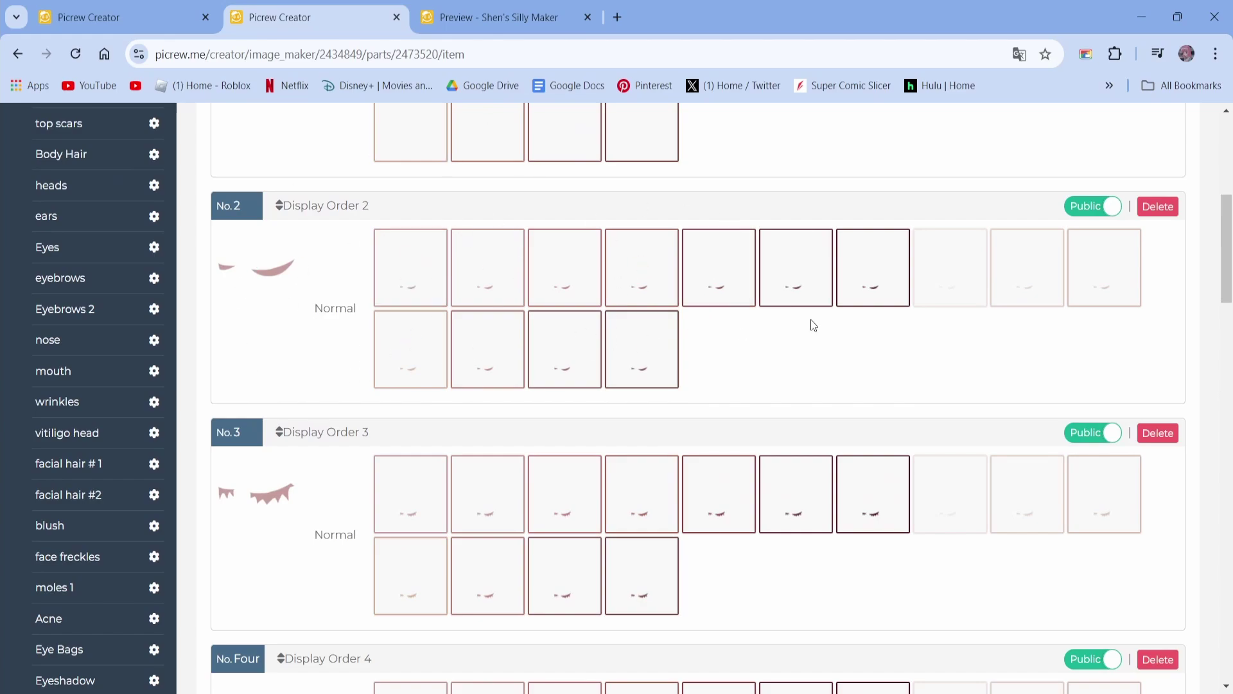
mouse_move(256, 265)
scroll(342, 329, up, 3)
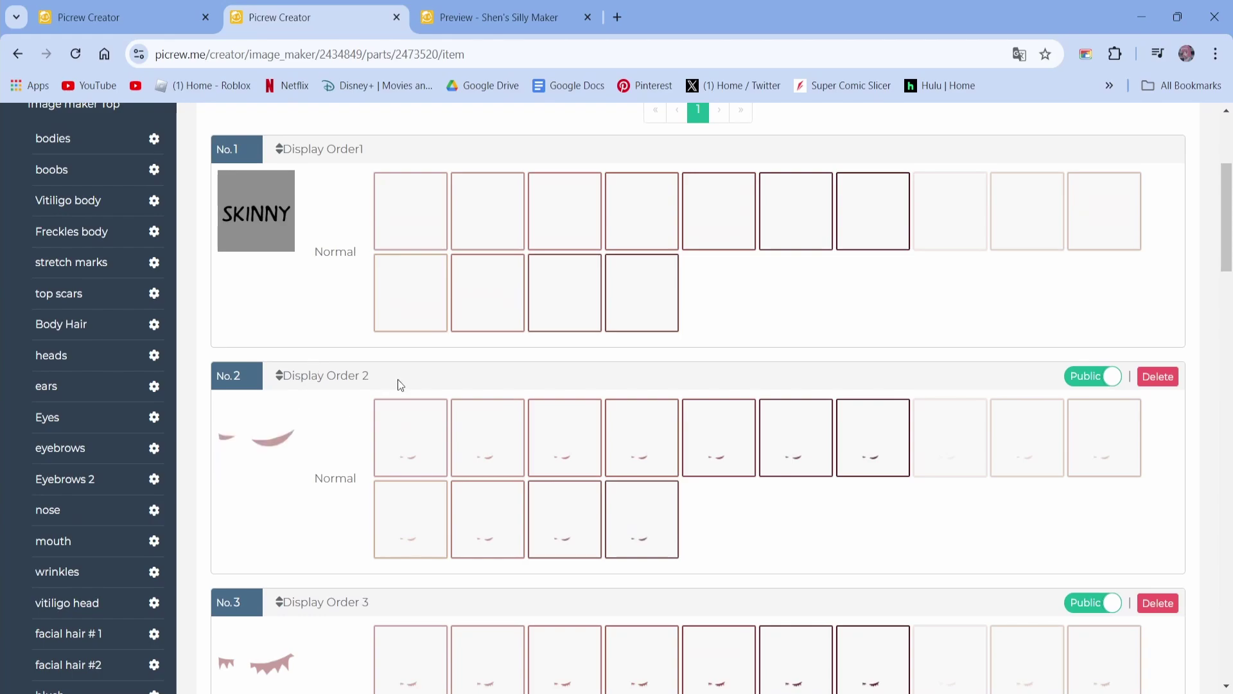
click(254, 437)
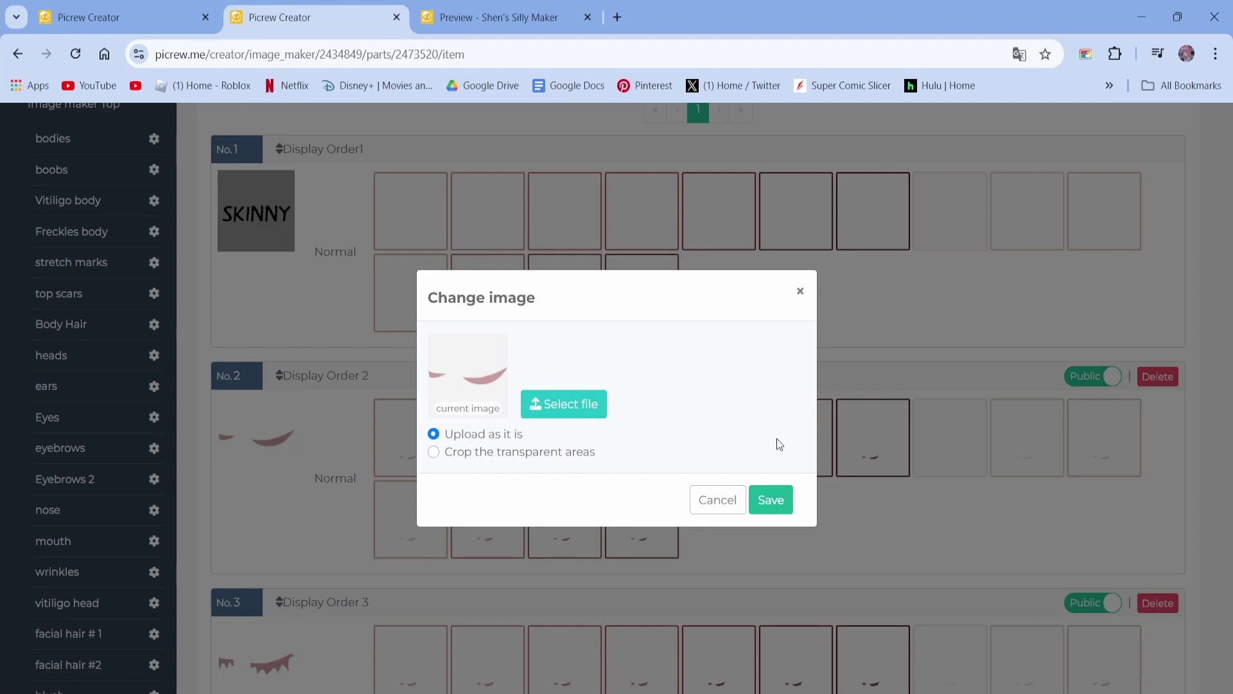
click(713, 500)
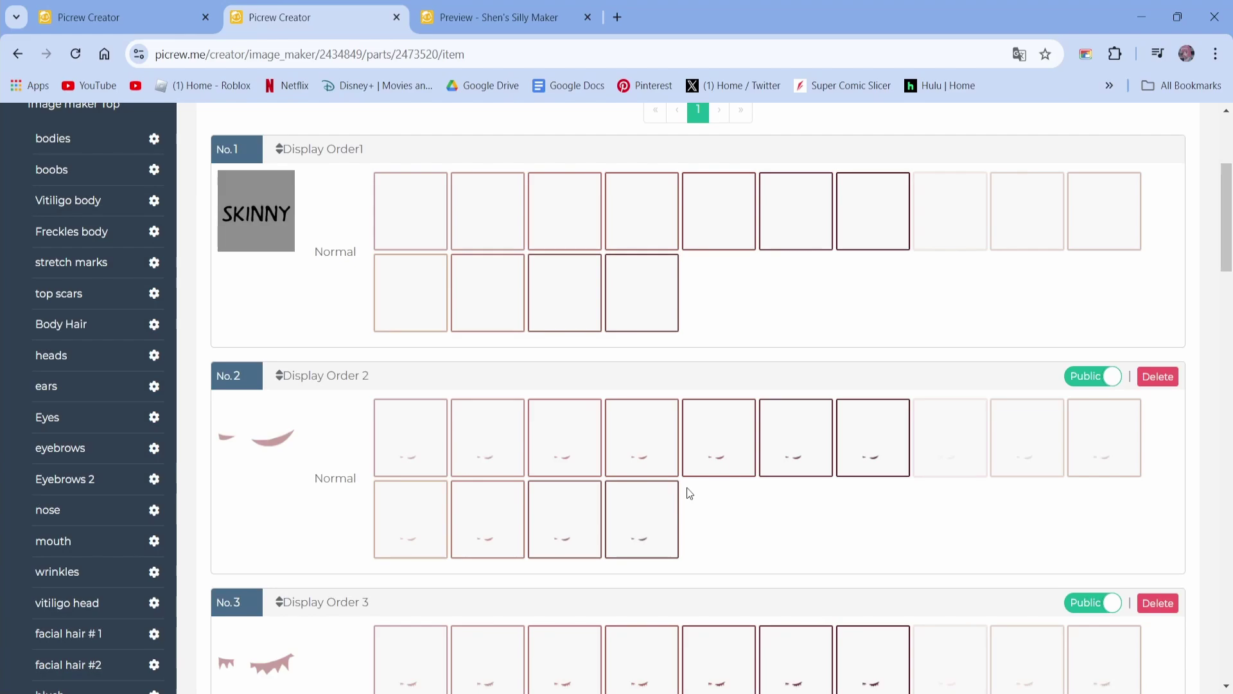
key(ctrl+Tab)
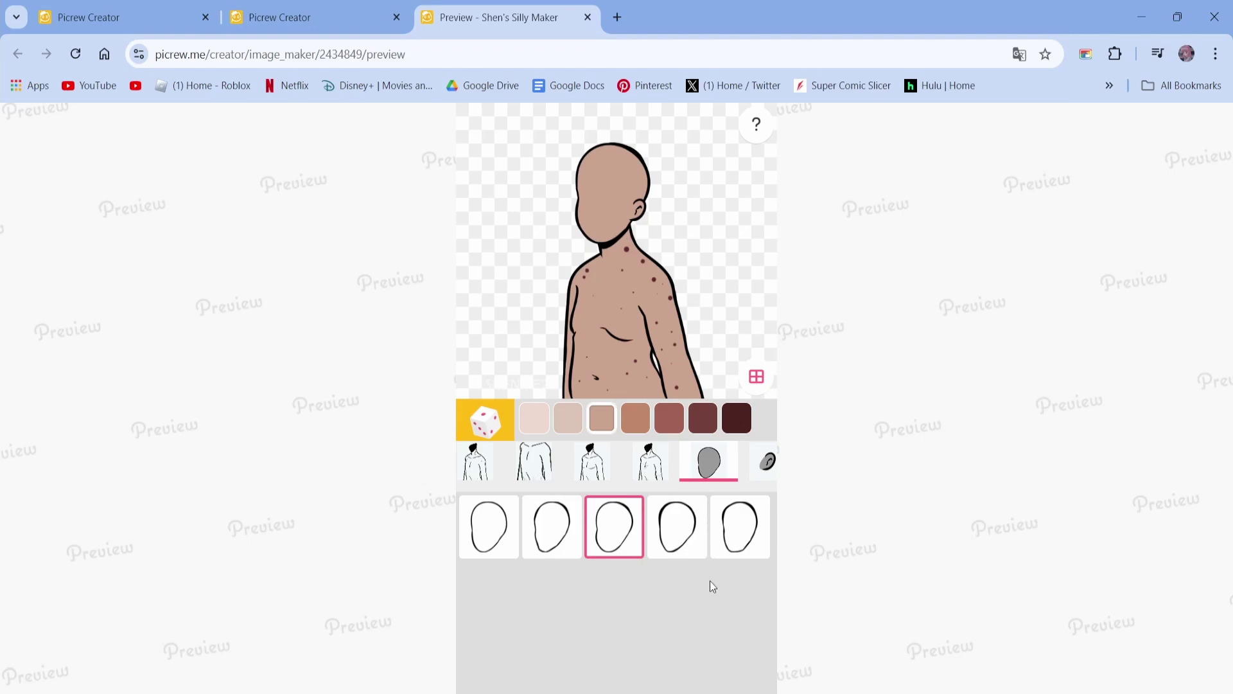
key(ctrl+Tab)
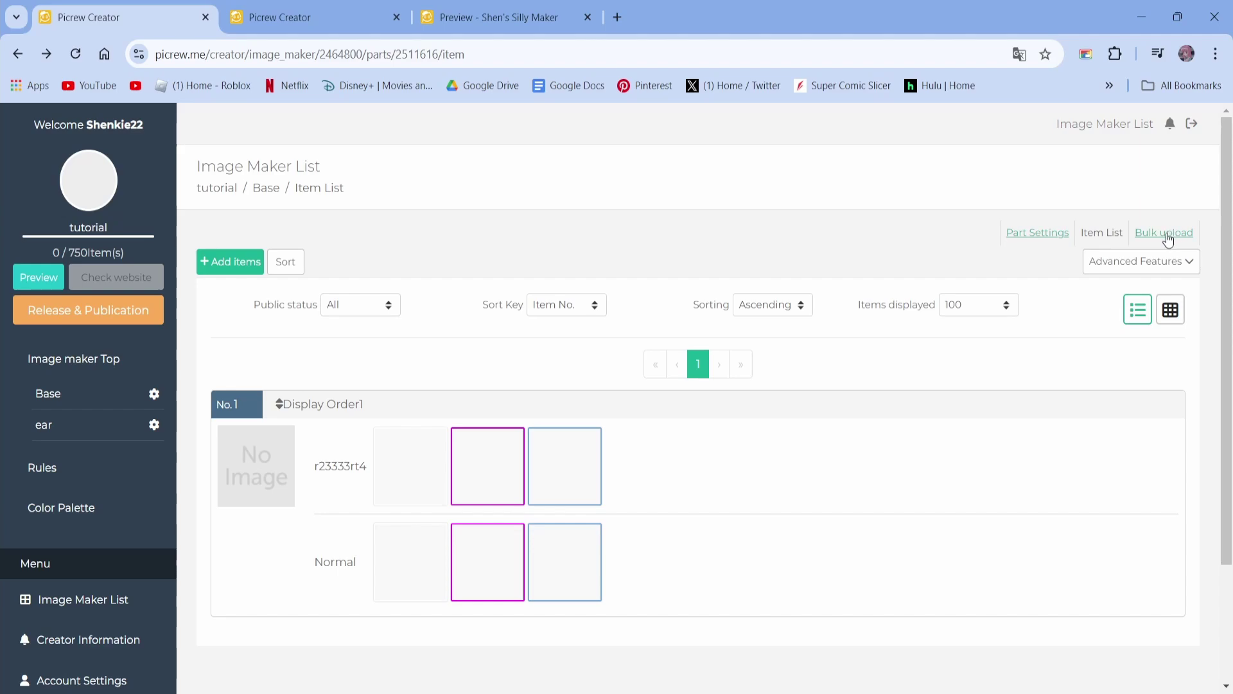
Add 5 items to the Base part's item list and check the expanded list
scroll(1032, 455, down, 1)
scroll(1032, 456, down, 2)
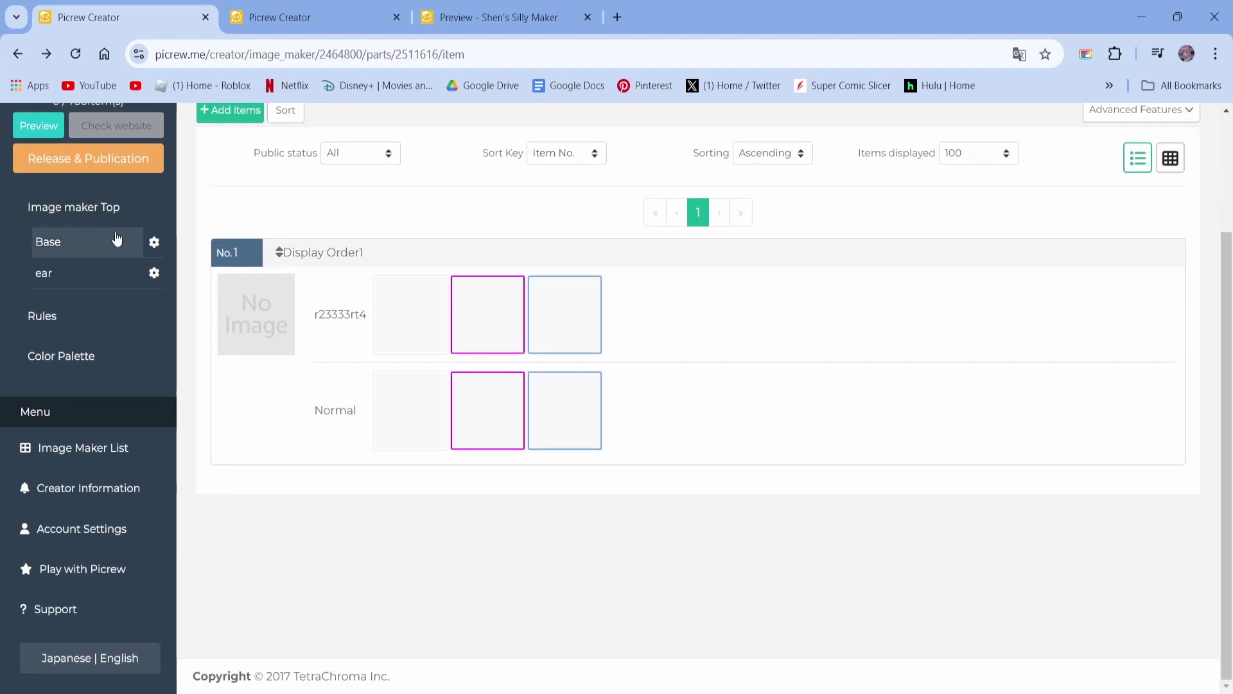
scroll(248, 253, up, 3)
click(240, 260)
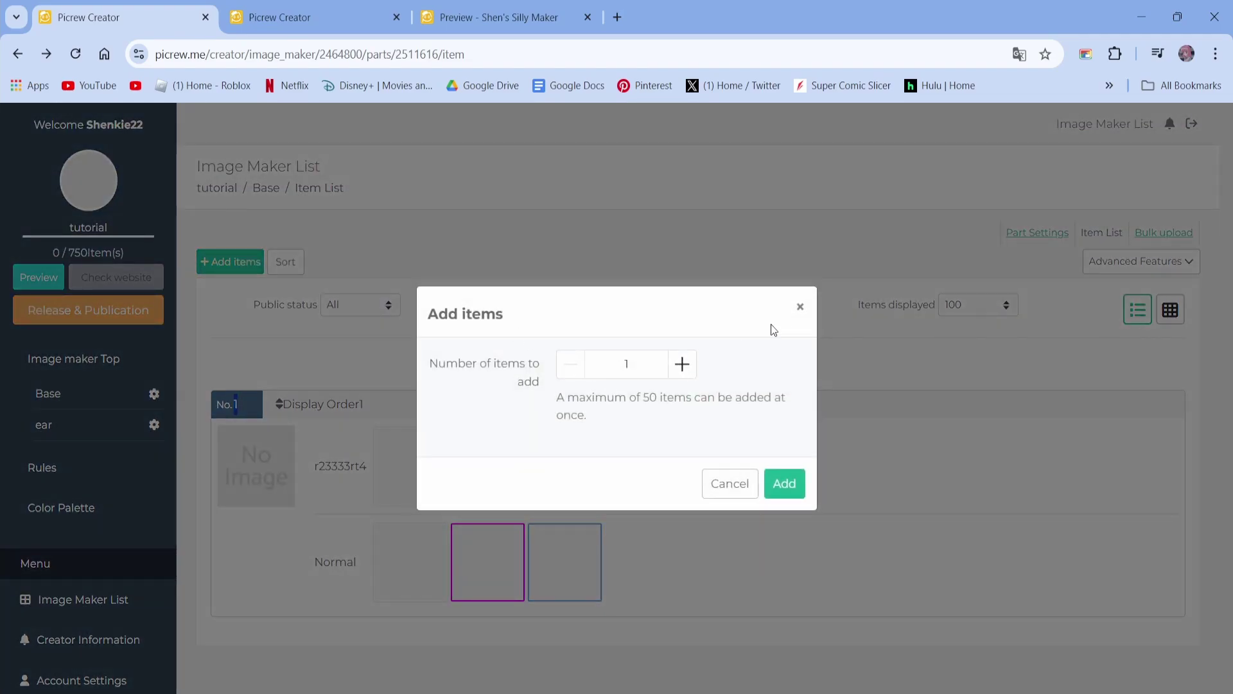
click(800, 306)
double_click(606, 352)
click(624, 354)
text(5)
click(784, 483)
scroll(509, 311, down, 9)
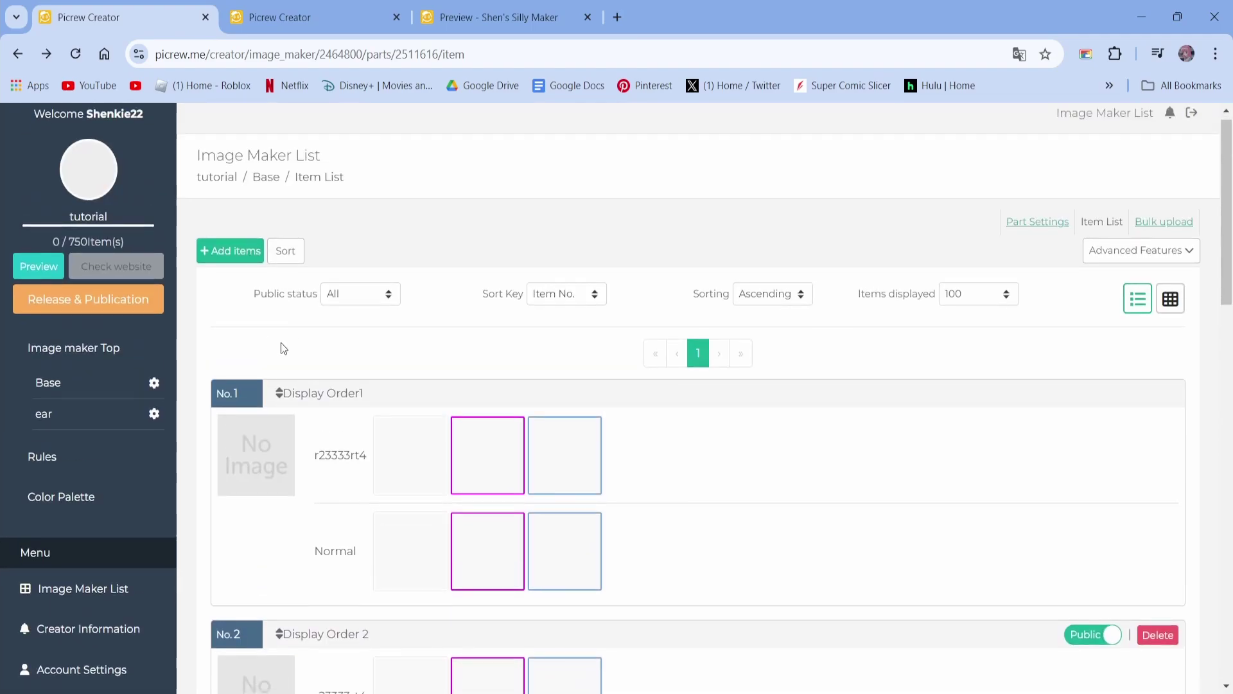
scroll(280, 360, down, 10)
scroll(289, 488, down, 8)
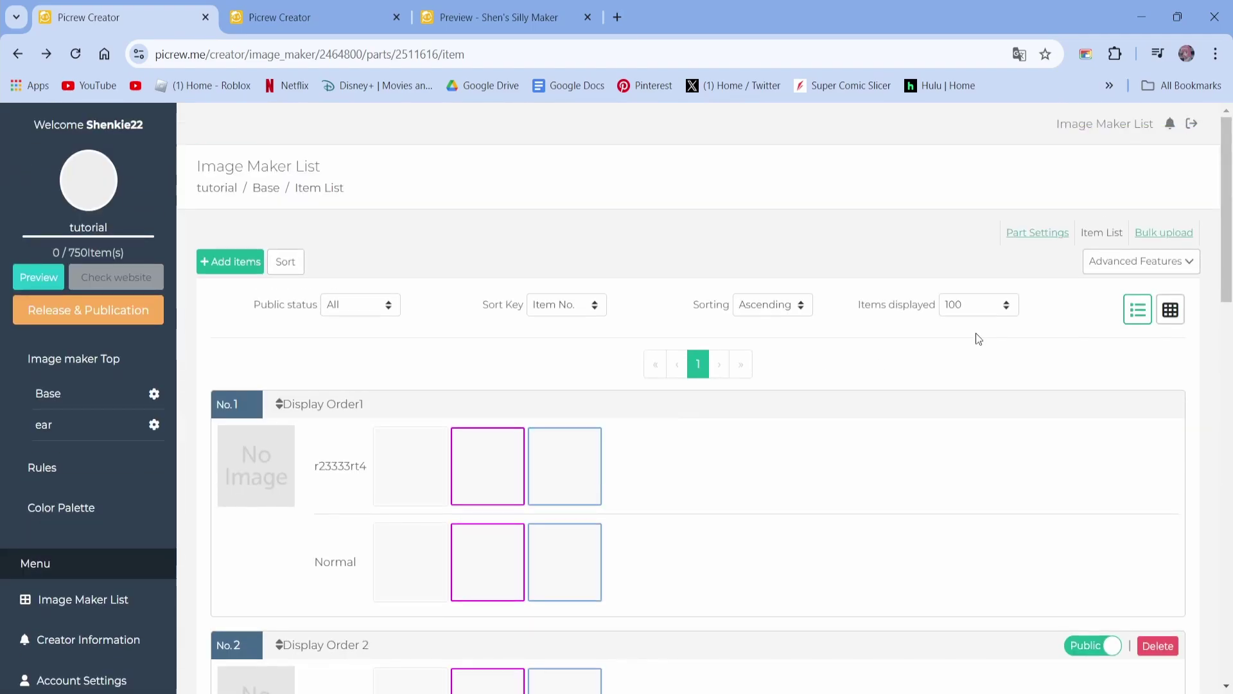
Bulk-upload the numbered hair images starting with 1.png to the Base part's white color on layer r23333rt4, and check the item list
click(1146, 234)
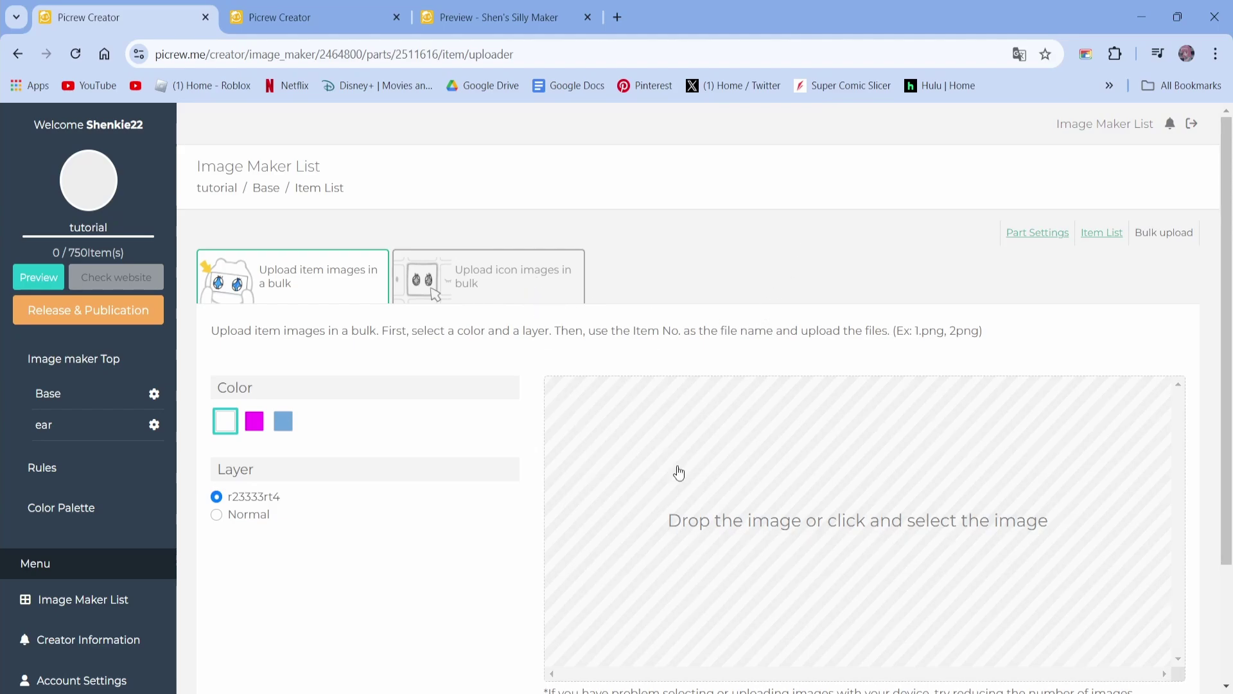
scroll(678, 474, down, 1)
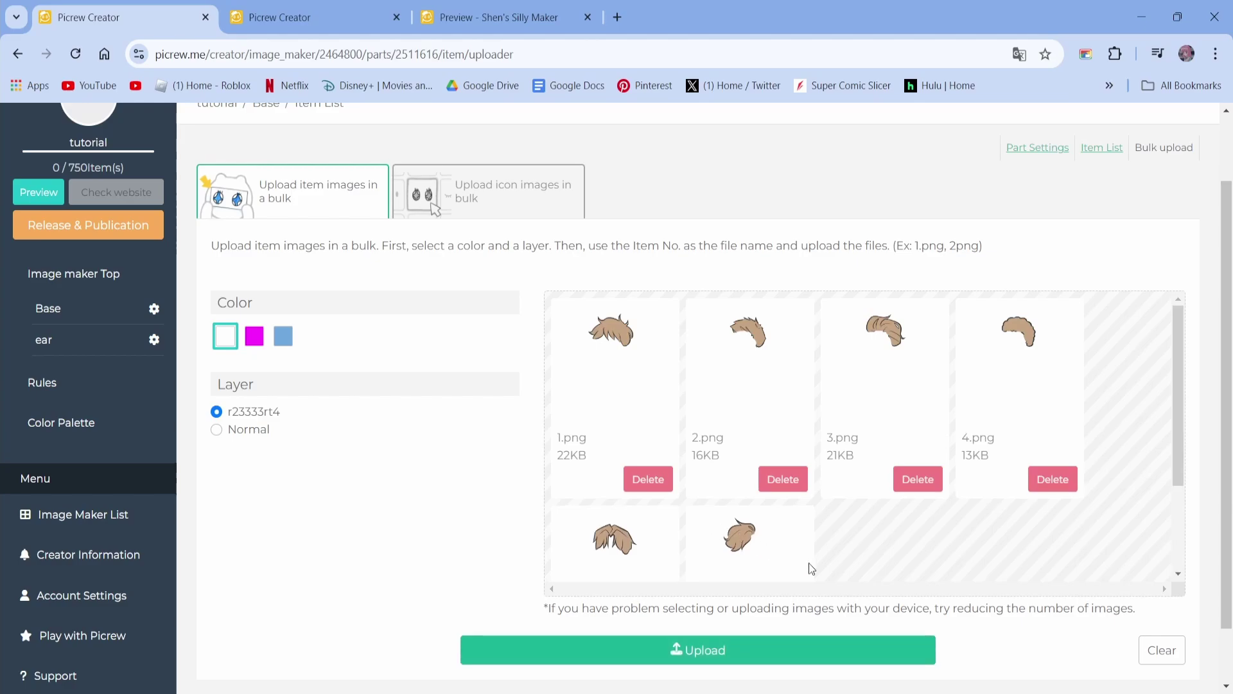
scroll(679, 275, up, 2)
scroll(677, 270, down, 3)
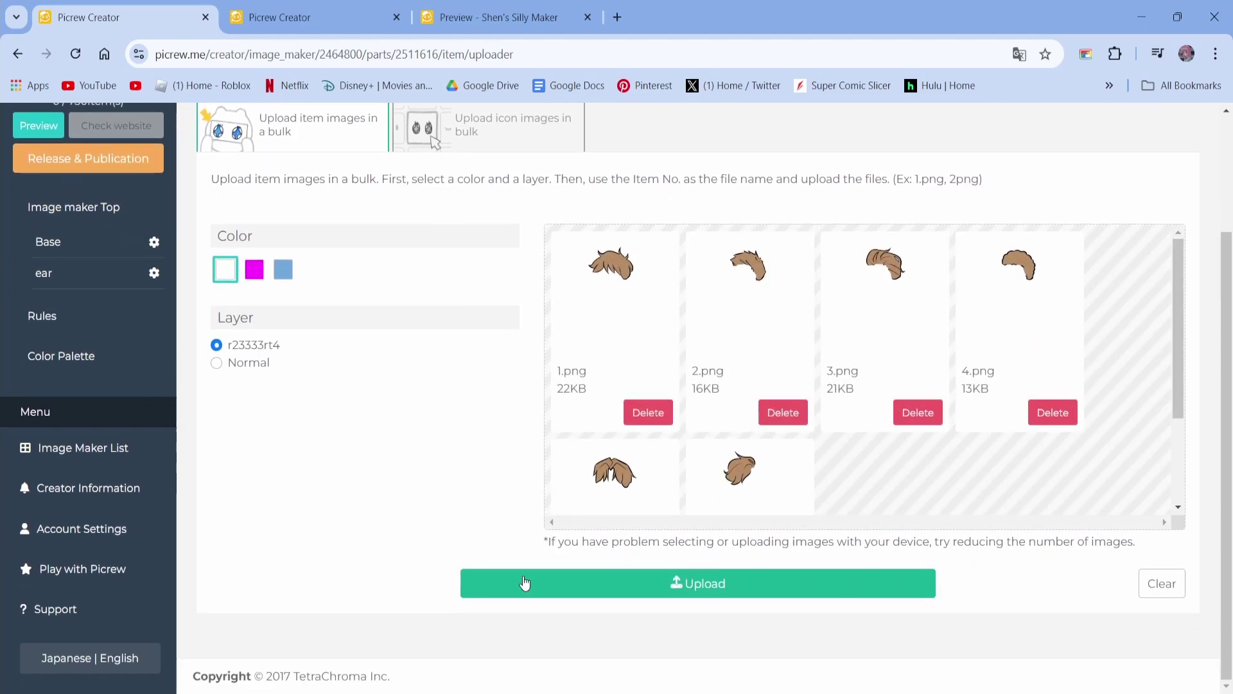
click(558, 586)
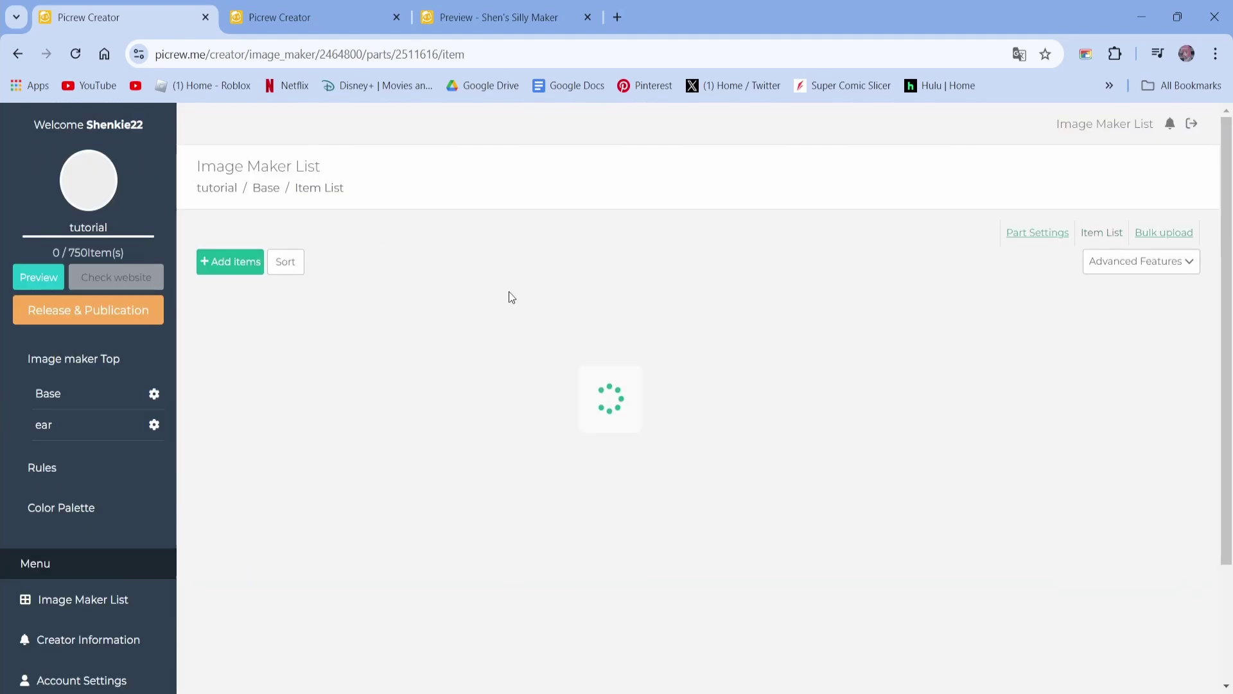
scroll(555, 275, down, 5)
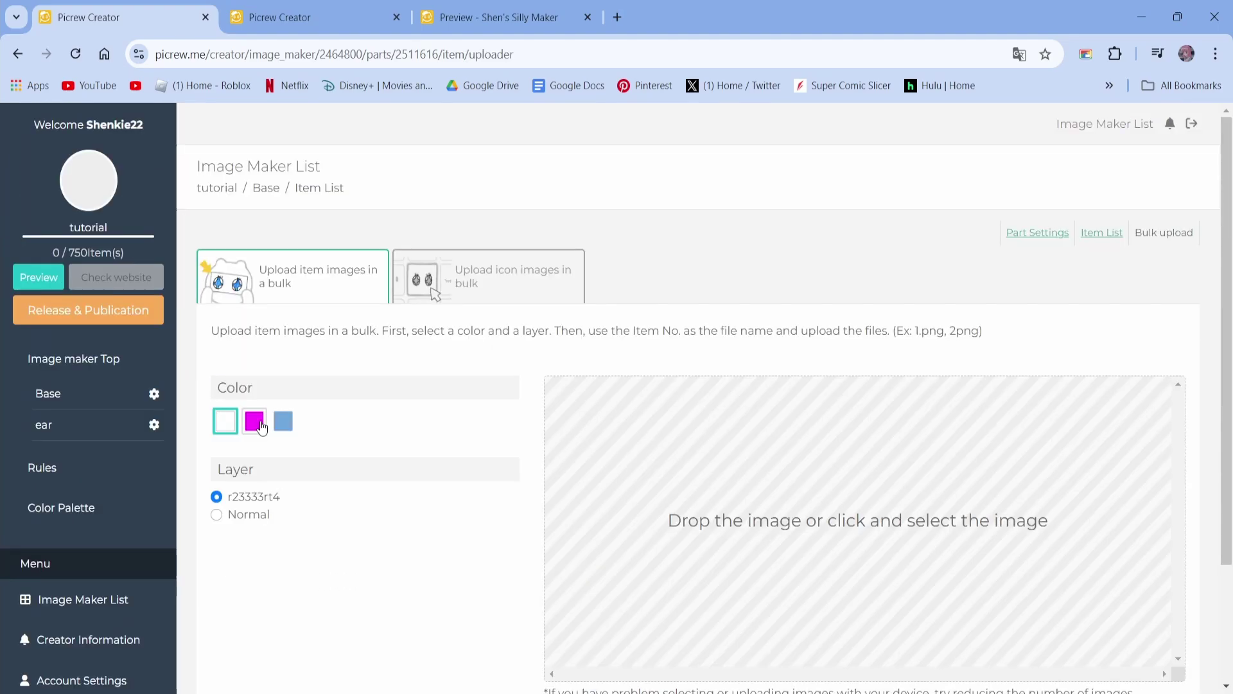
Select magenta as the bulk upload color, examine the crop options for bulk icon uploads, and return to the Base item list
click(254, 422)
click(488, 284)
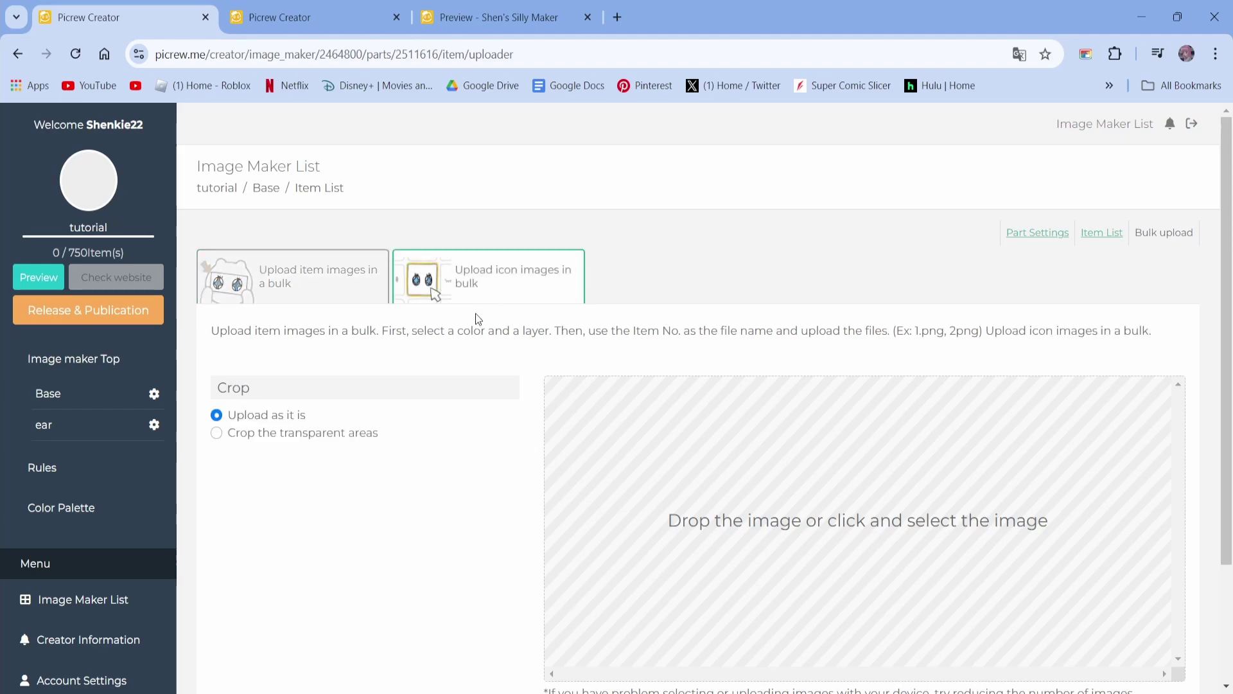
scroll(359, 391, down, 3)
scroll(642, 366, up, 3)
key(alt+Left)
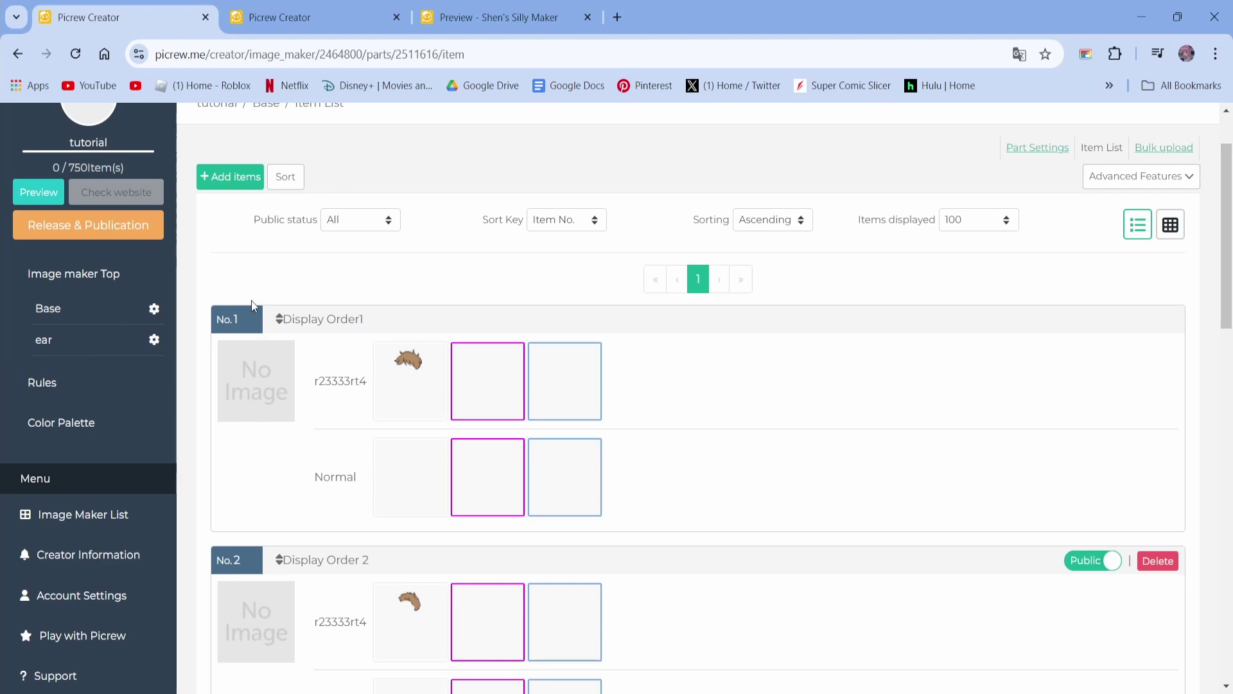
View the tutorial's rules page, and open the rules of the existing maker, Shen's Silly Maker
click(77, 384)
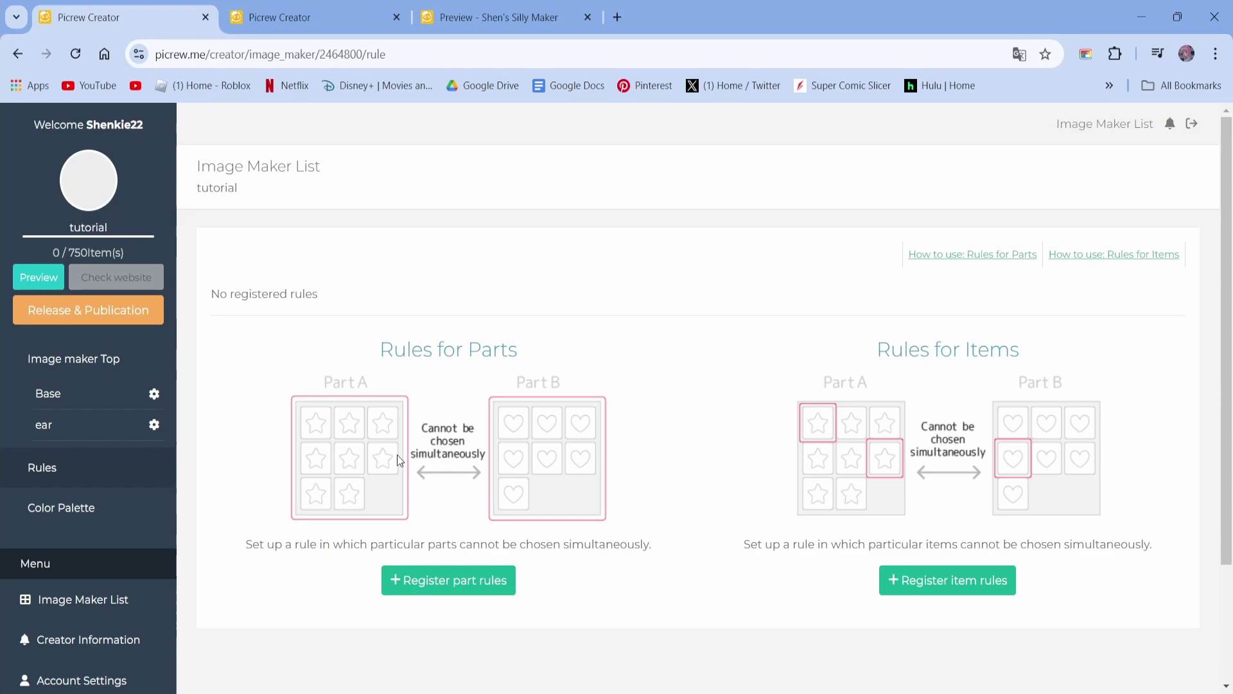
click(228, 13)
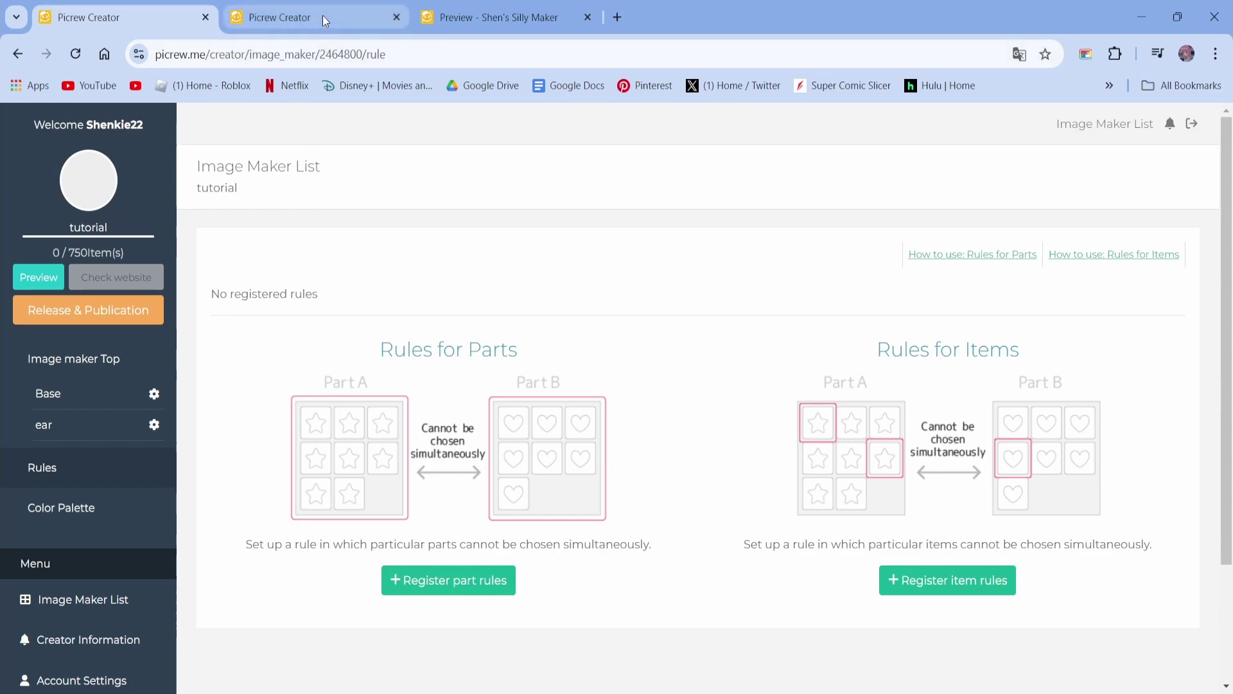
scroll(138, 422, up, 5)
scroll(143, 498, down, 20)
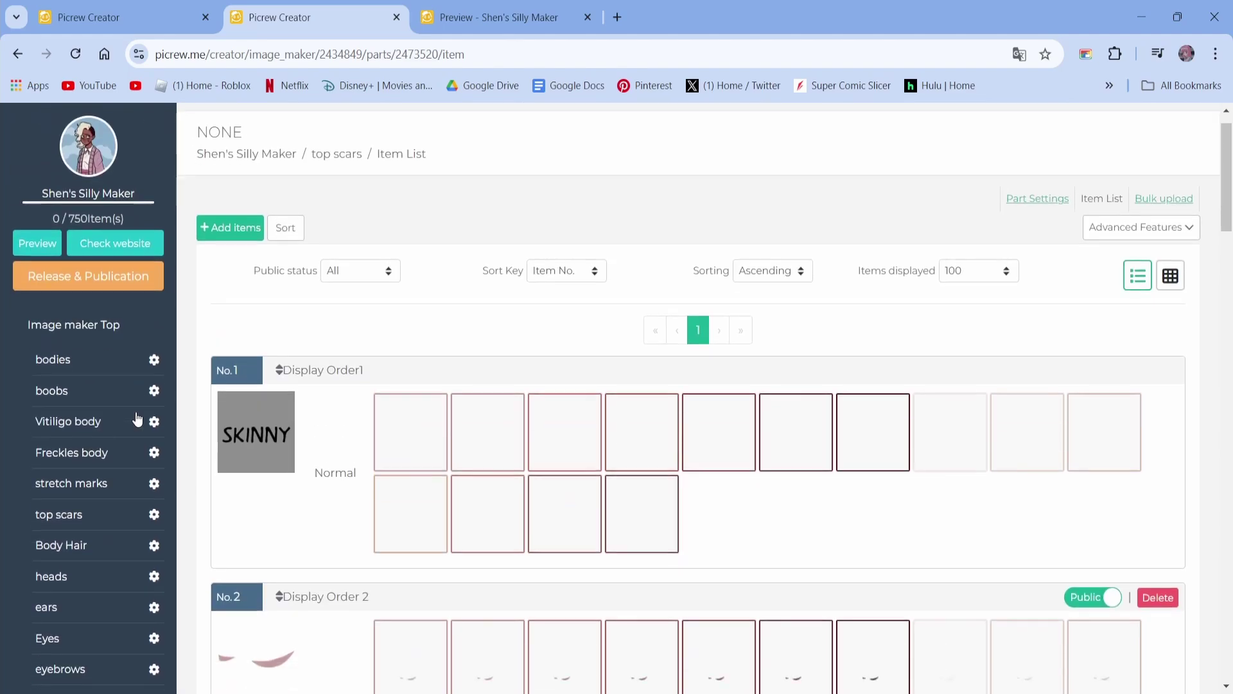
click(75, 252)
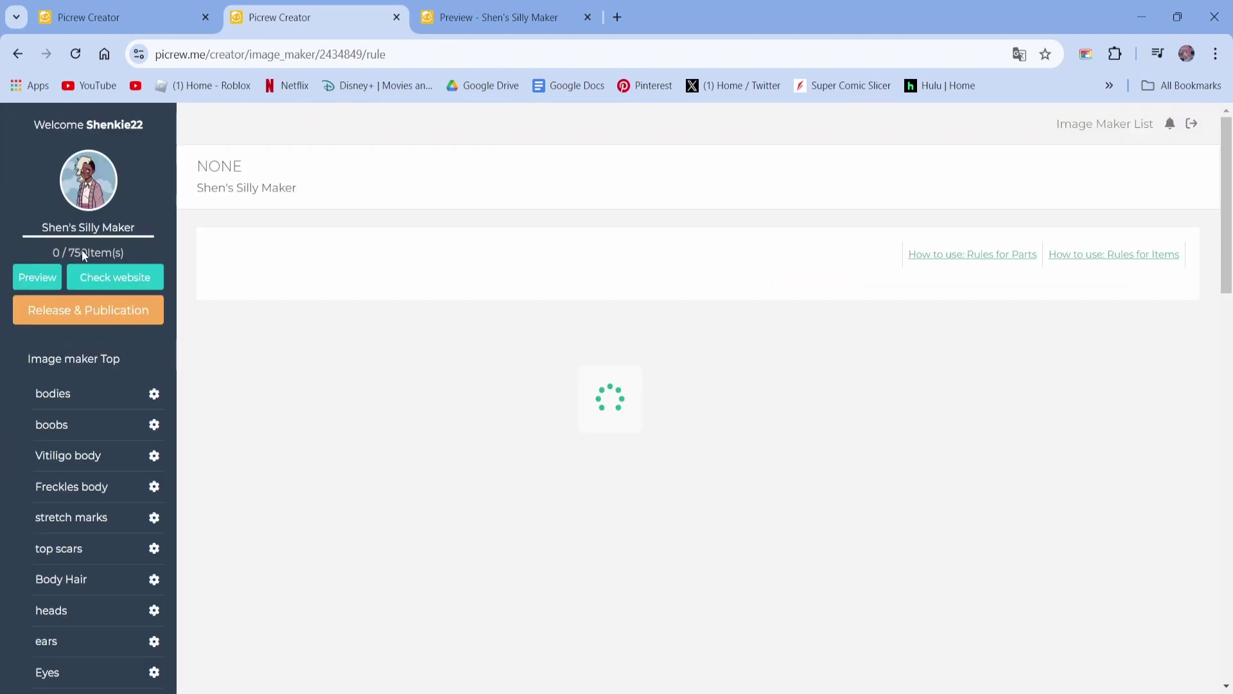
Examine the existing maker's rules table, especially how hair back 1 and Hair back 2 relate to the Hair back and hijab rules
scroll(739, 251, down, 1)
scroll(853, 268, down, 1)
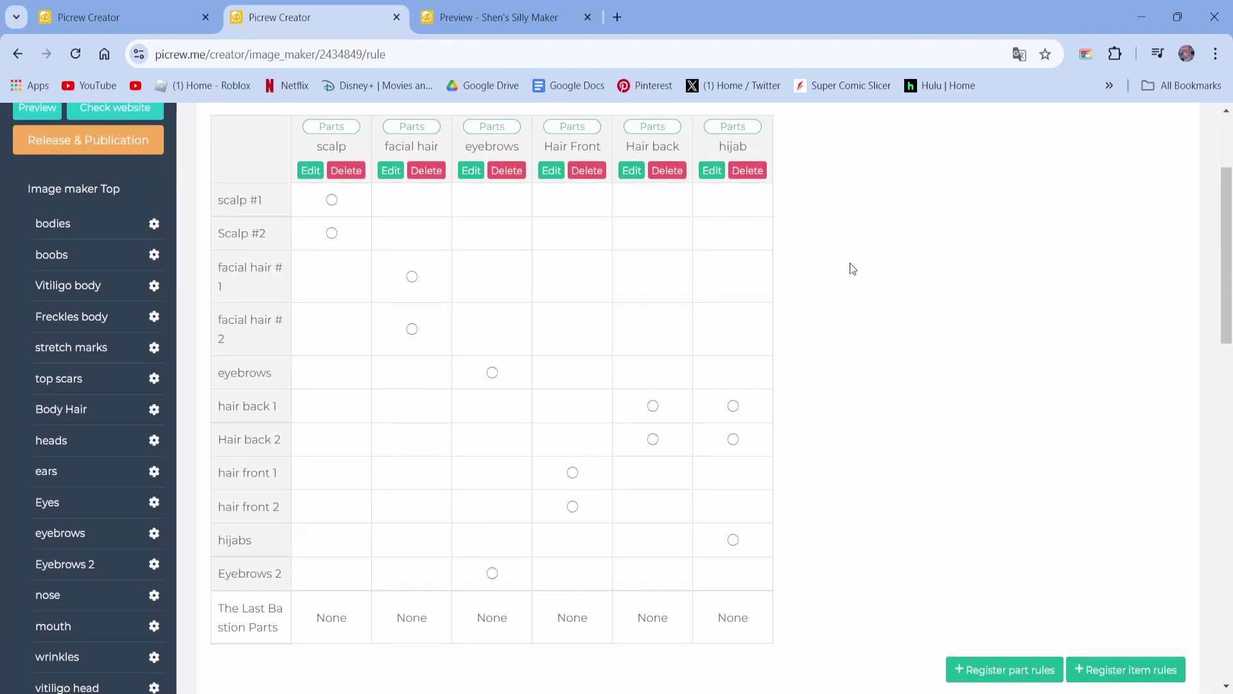
scroll(817, 295, up, 1)
scroll(815, 308, down, 1)
drag(211, 400, 282, 437)
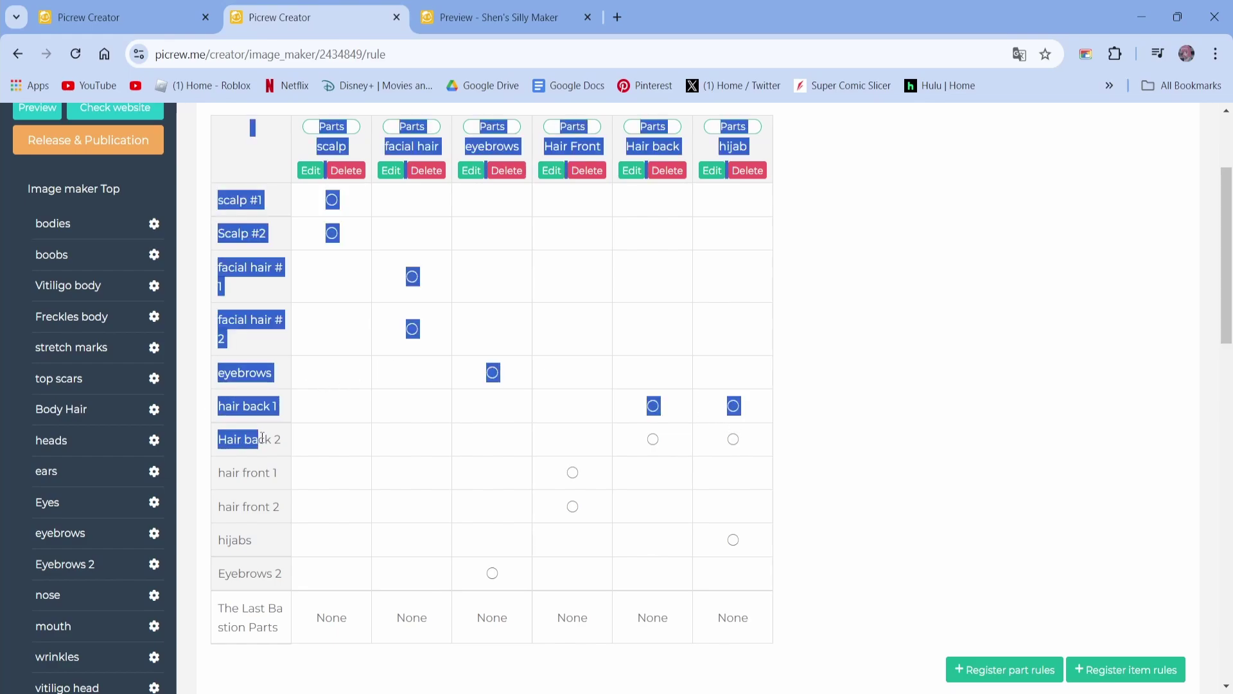
click(281, 438)
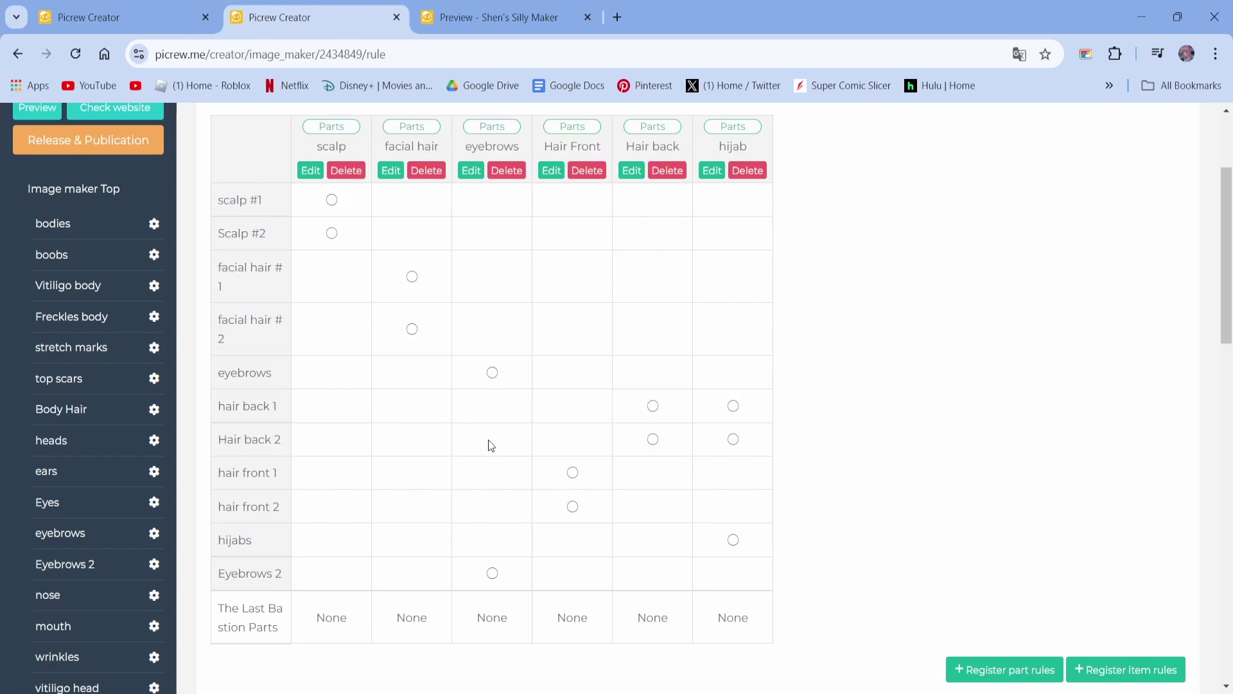
triple_click(756, 445)
click(752, 452)
In the existing maker's preview, put a long wavy brown hairstyle from the first back hair part on the character
click(498, 17)
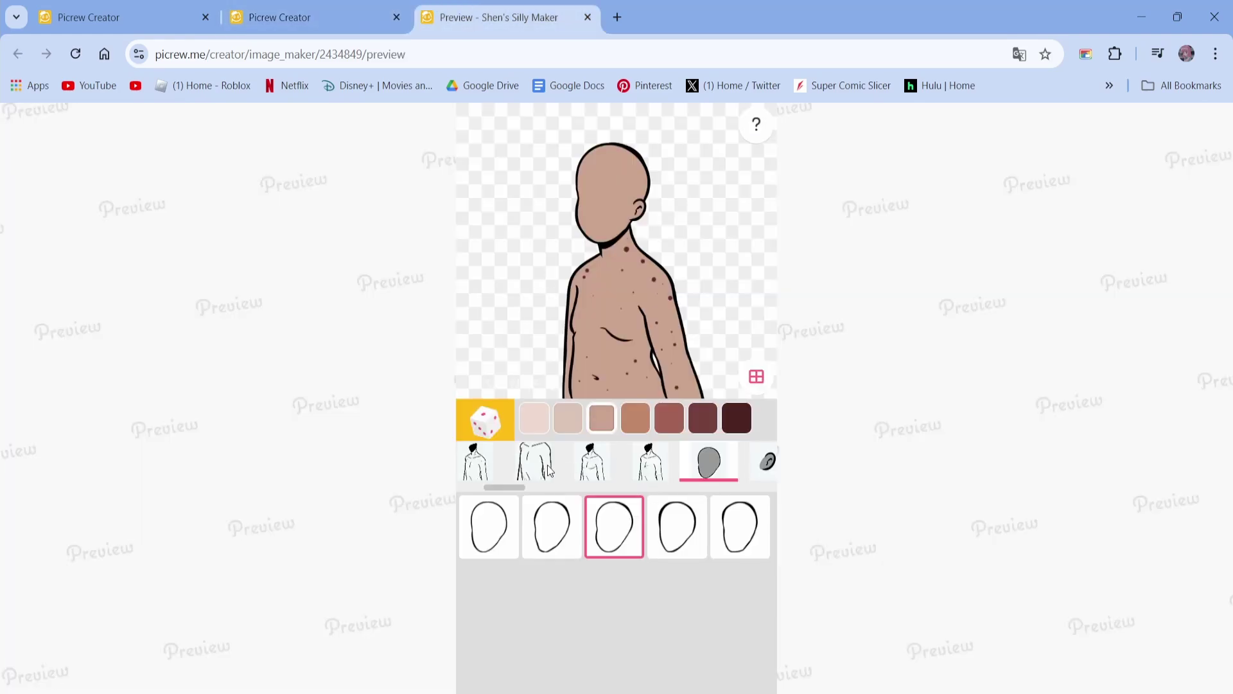
drag(517, 488, 635, 507)
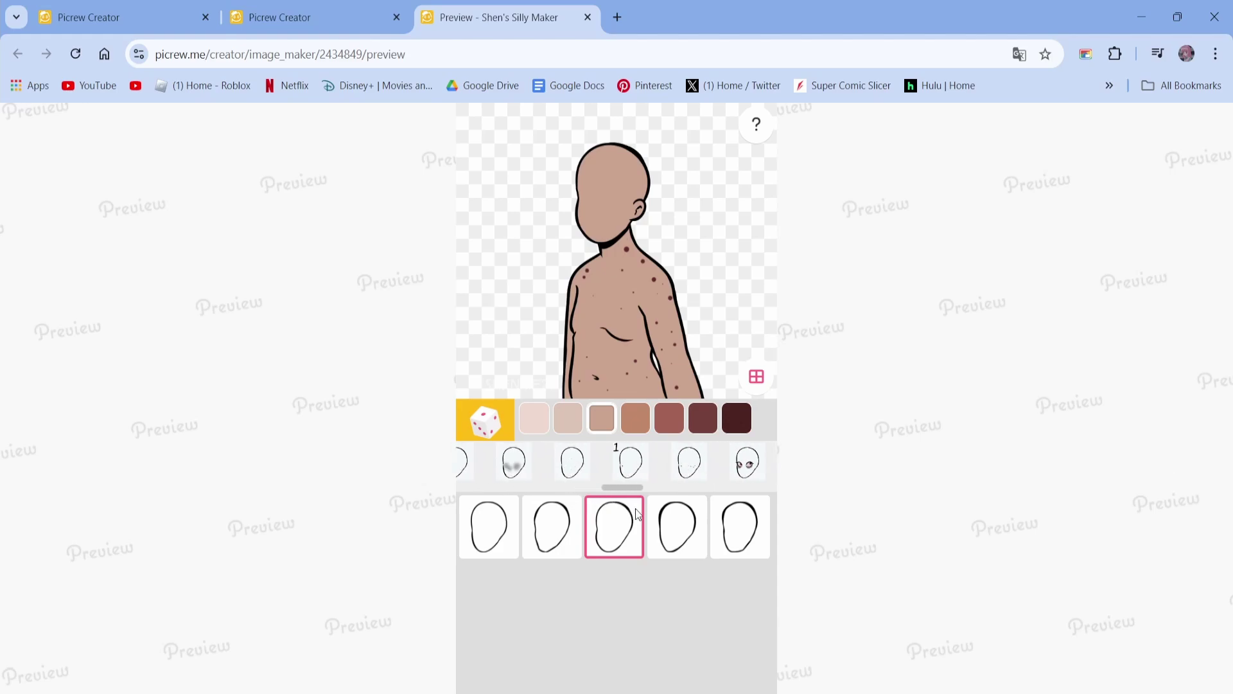
click(590, 472)
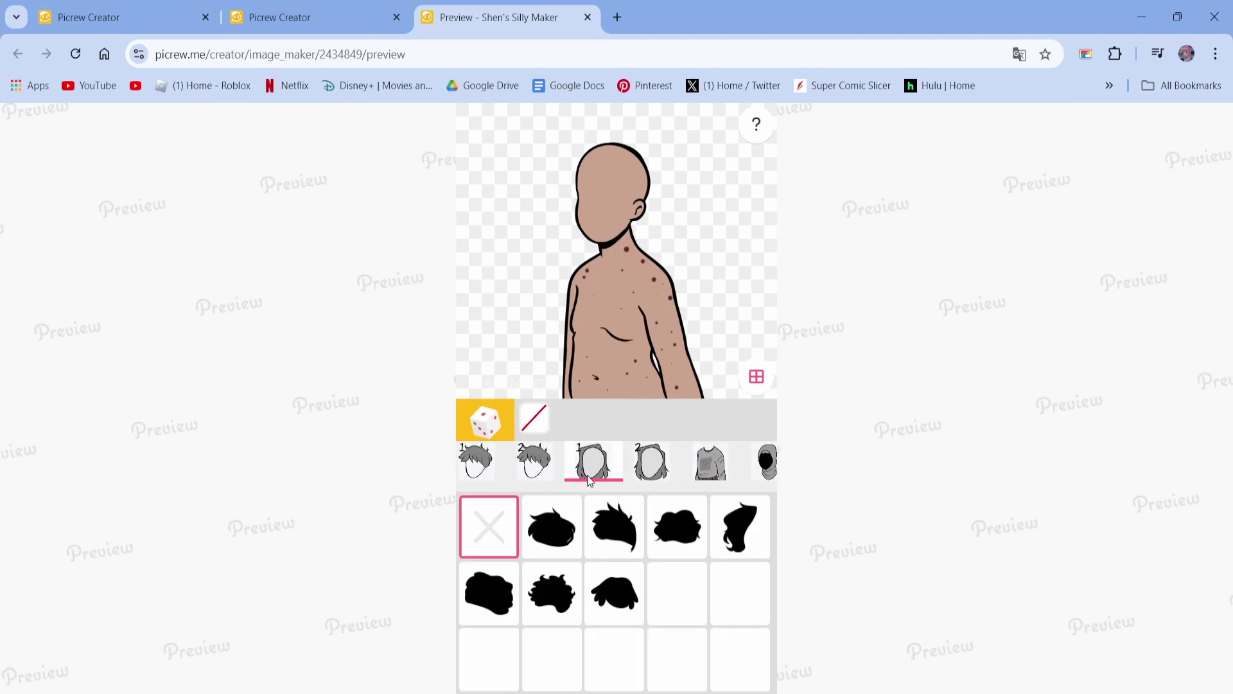
scroll(588, 565, down, 3)
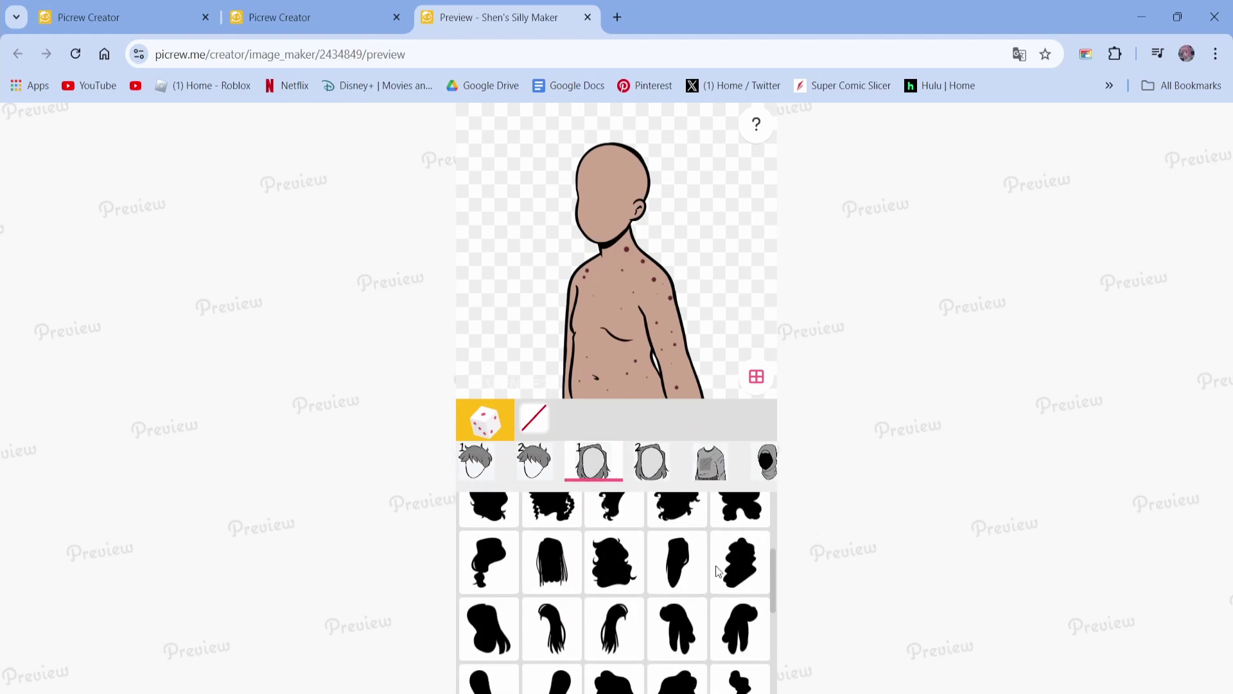
click(588, 566)
click(632, 417)
Test the hijab rule by putting on the black hijab and choosing a curly side hairstyle from the first back hair part
scroll(691, 469, right, 2)
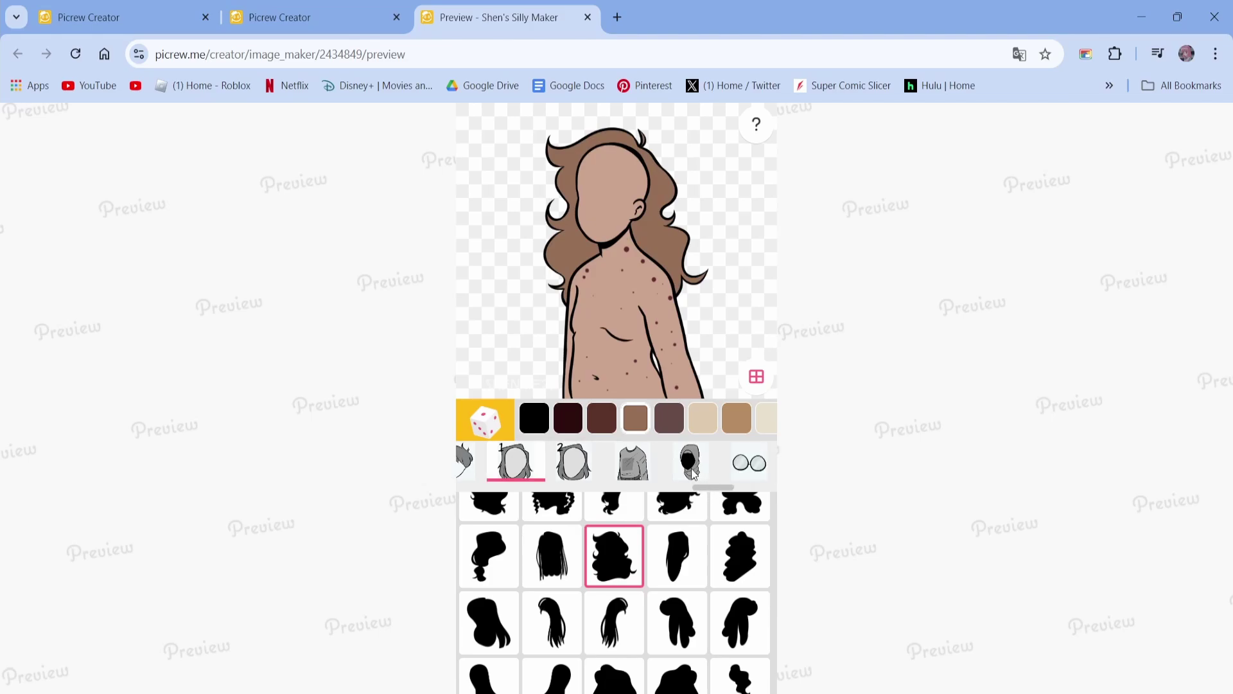
click(691, 469)
click(560, 530)
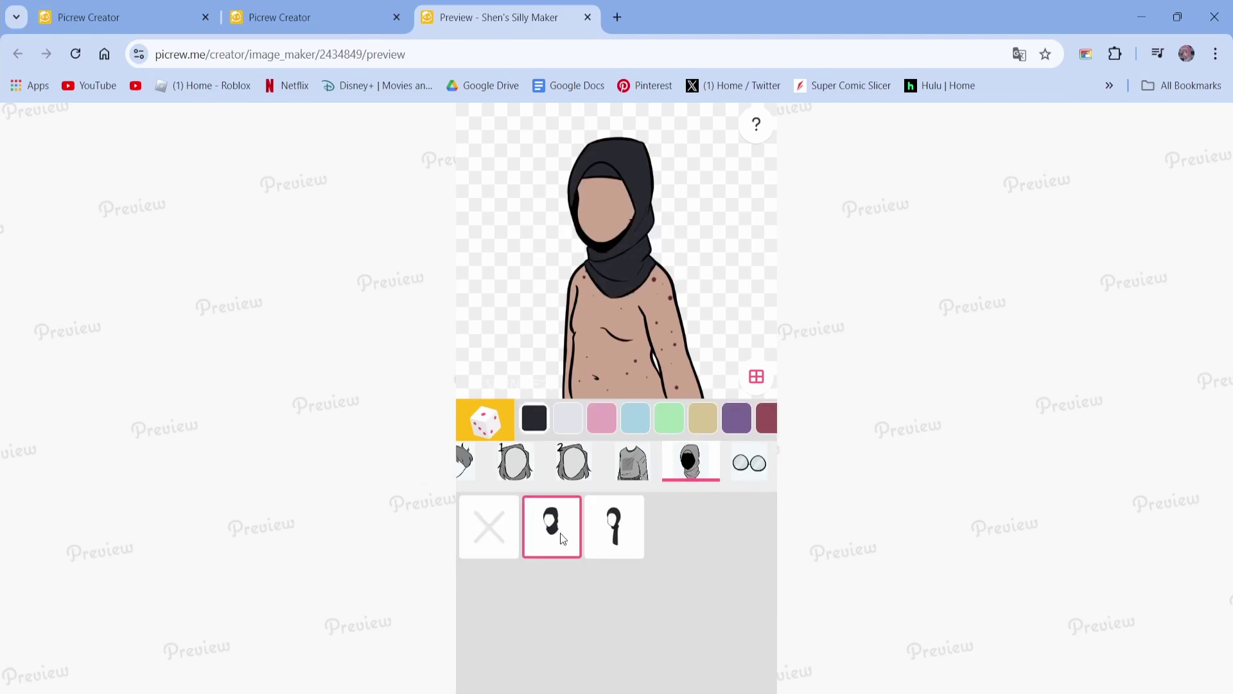
click(517, 462)
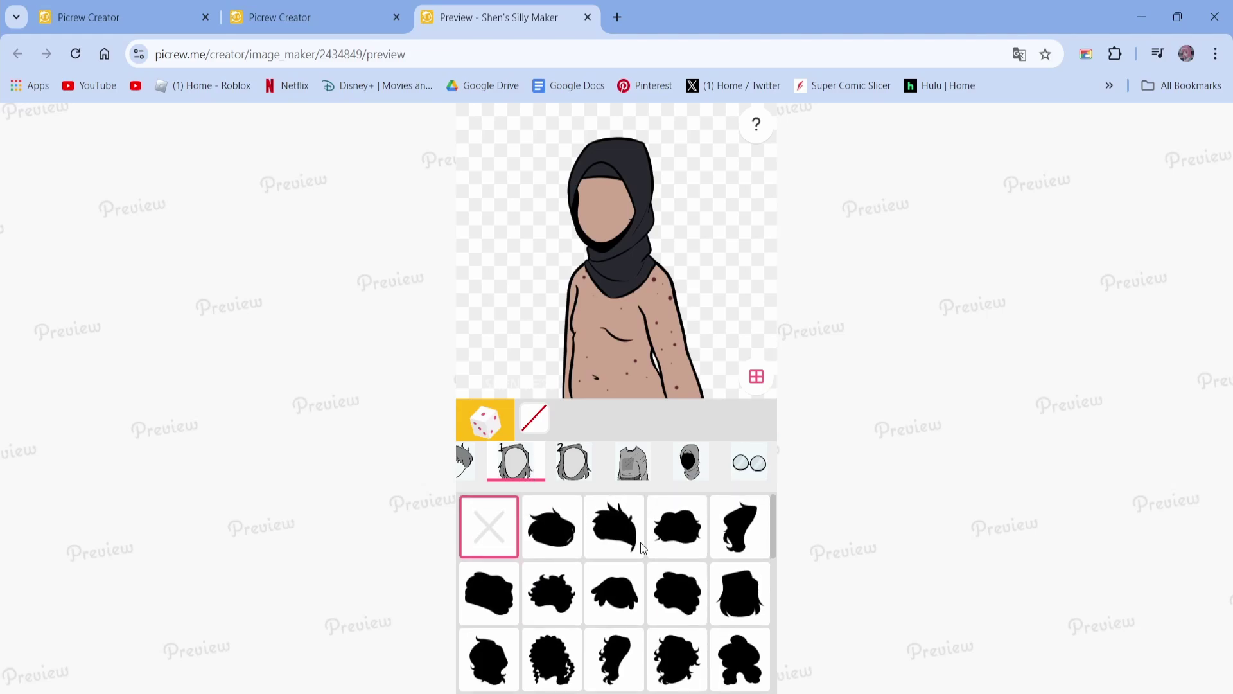
scroll(639, 545, down, 2)
click(633, 558)
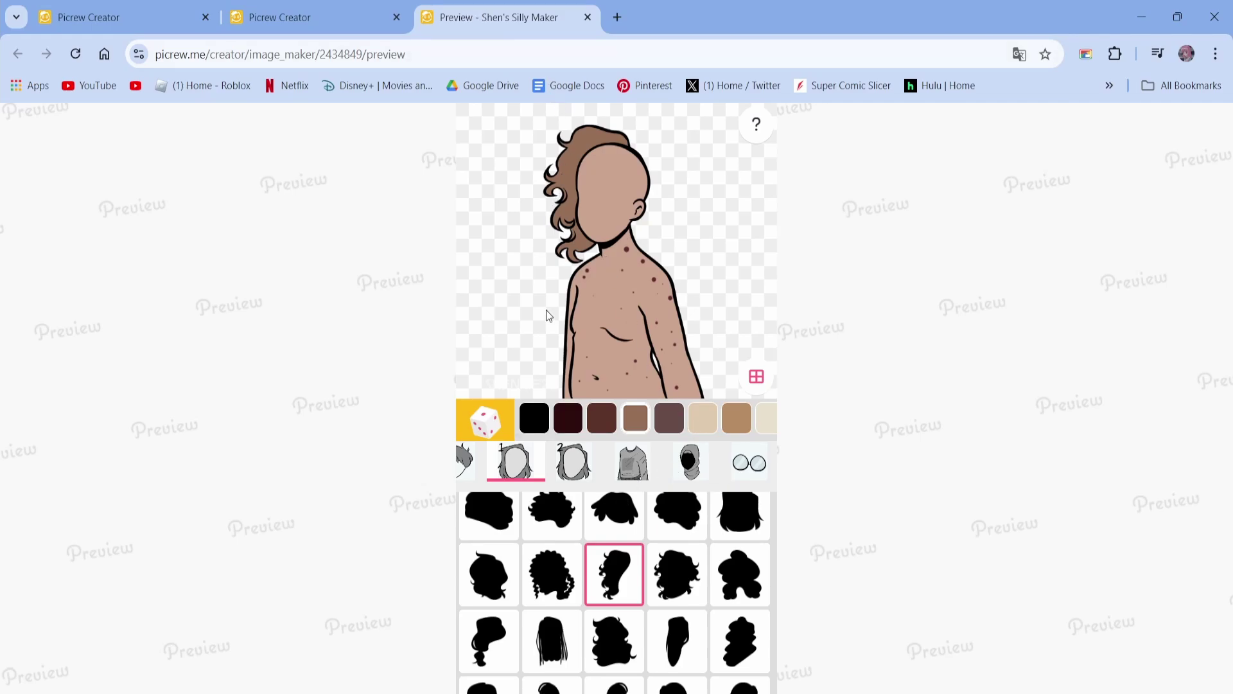
Recheck the existing maker's rules table and browse the first back hair part's color choices in the preview
scroll(692, 482, left, 2)
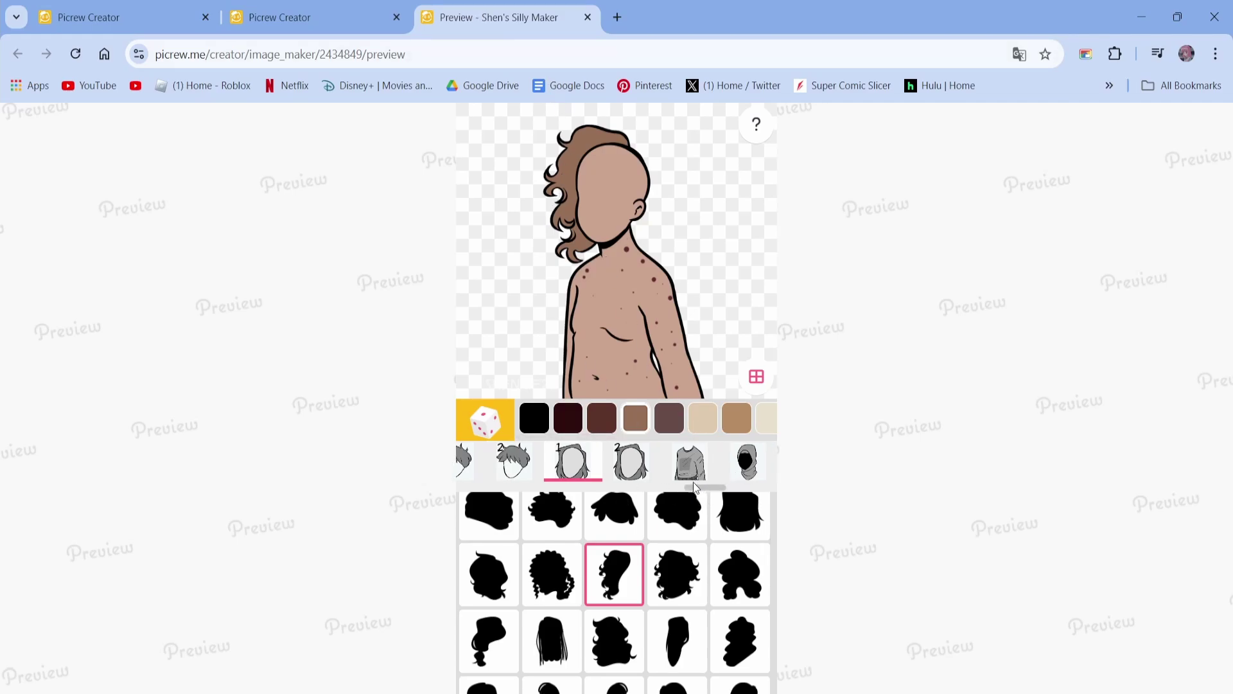
click(309, 18)
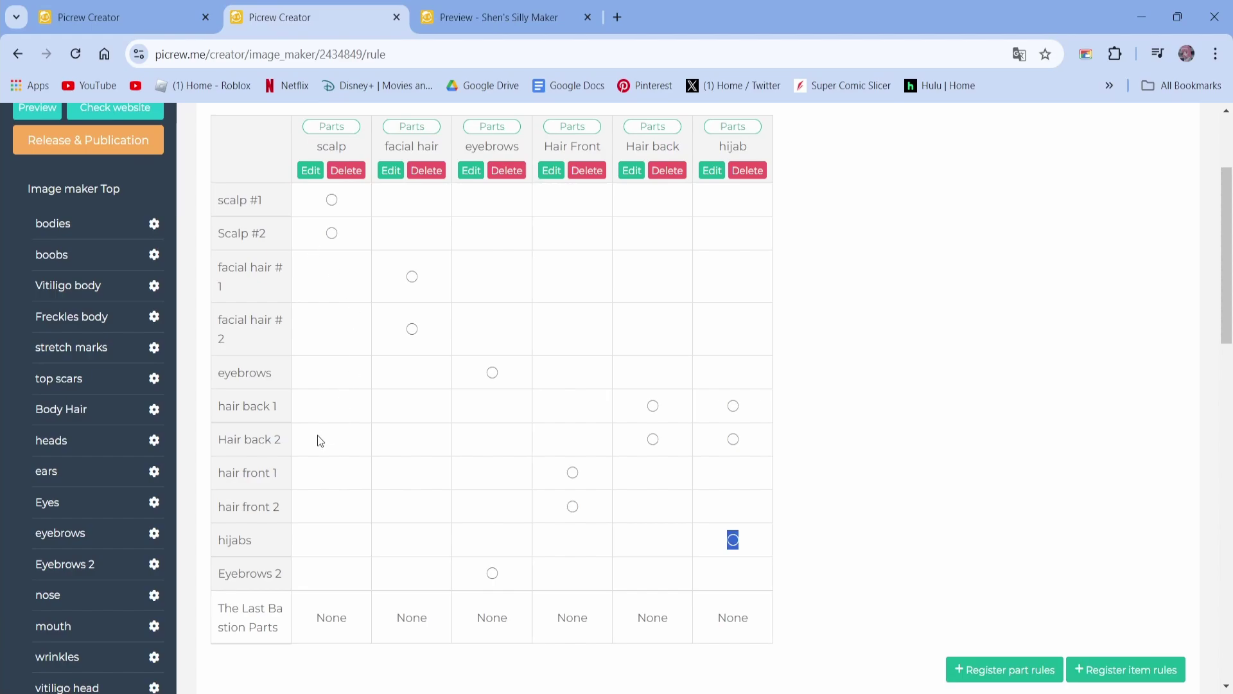
click(431, 7)
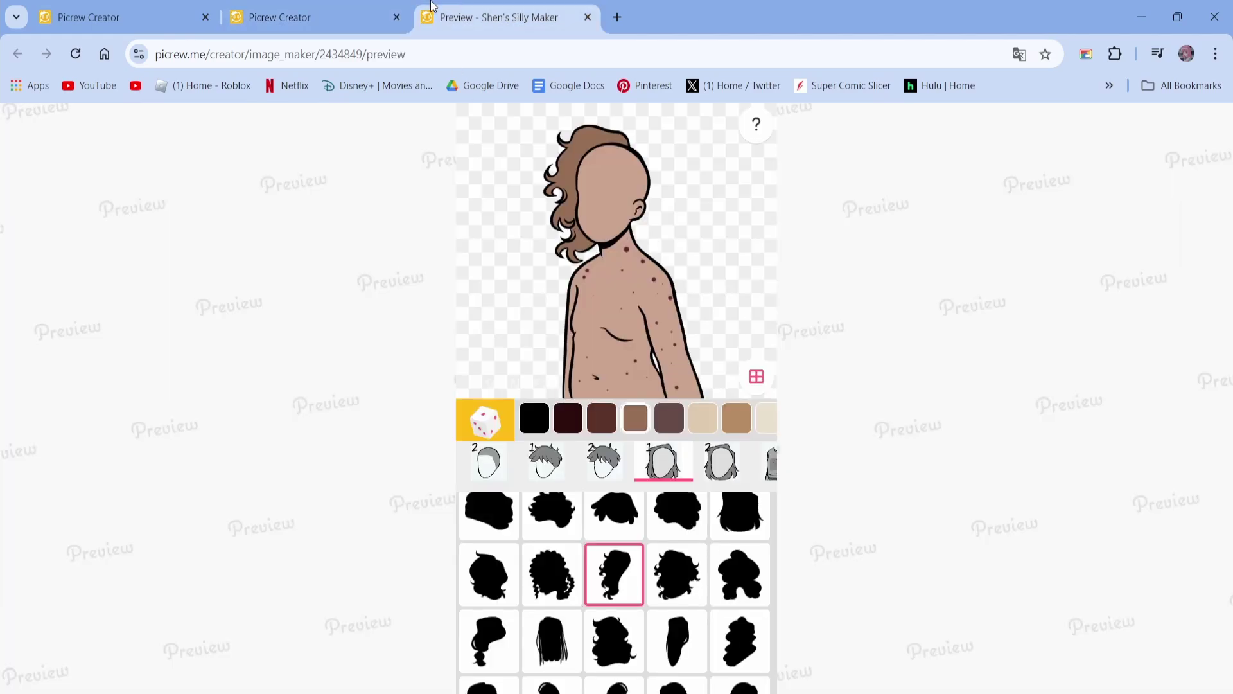
scroll(642, 418, right, 3)
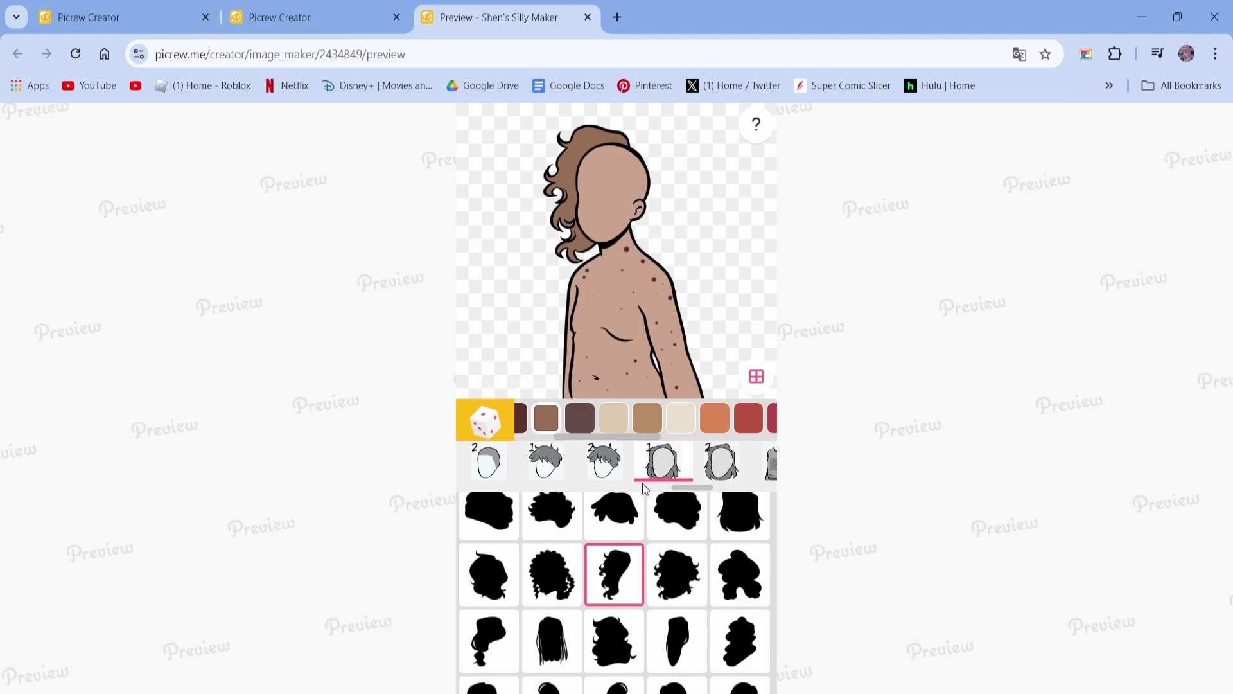
drag(674, 489, 684, 491)
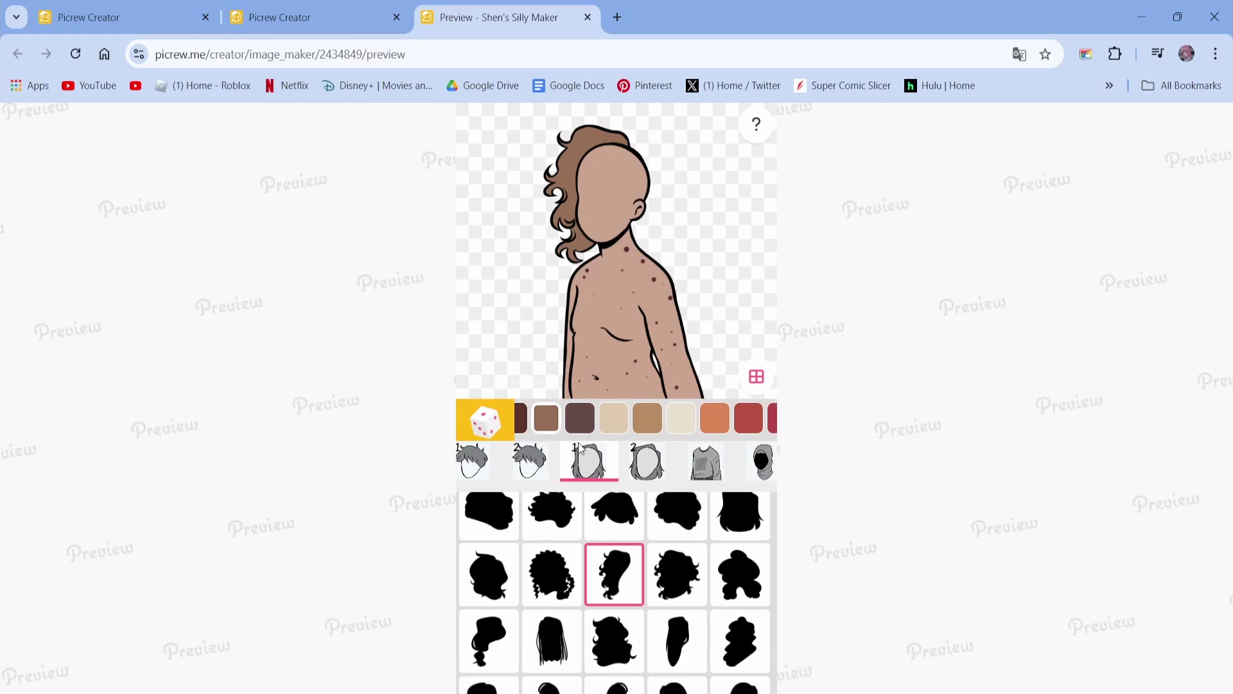
scroll(578, 442, right, 5)
scroll(610, 453, left, 10)
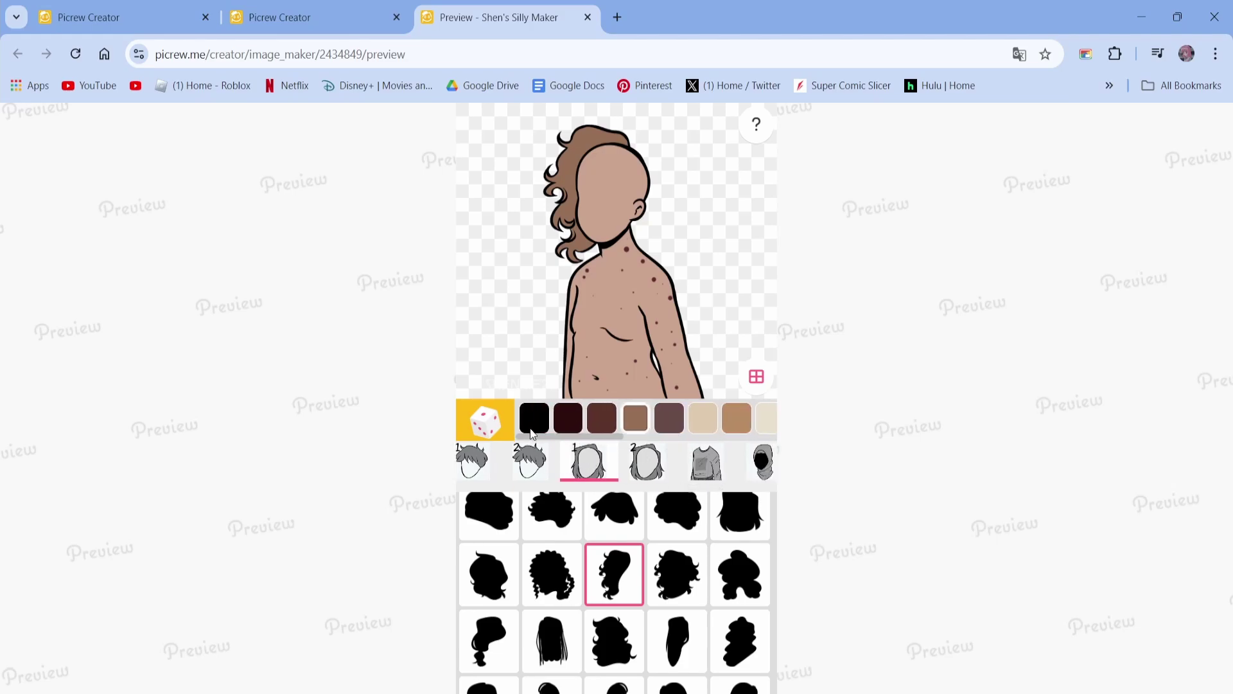
Choose a short wavy hairstyle from the second back hair part and browse its blue, green and gray color choices
click(643, 465)
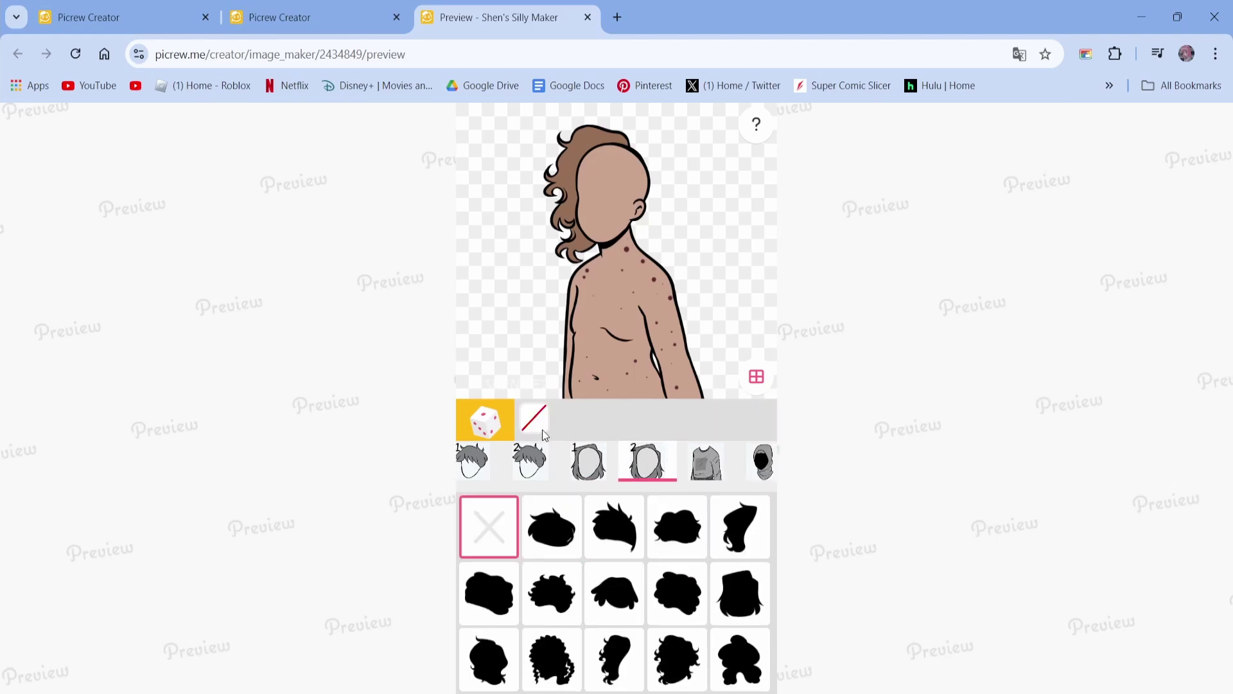
click(654, 554)
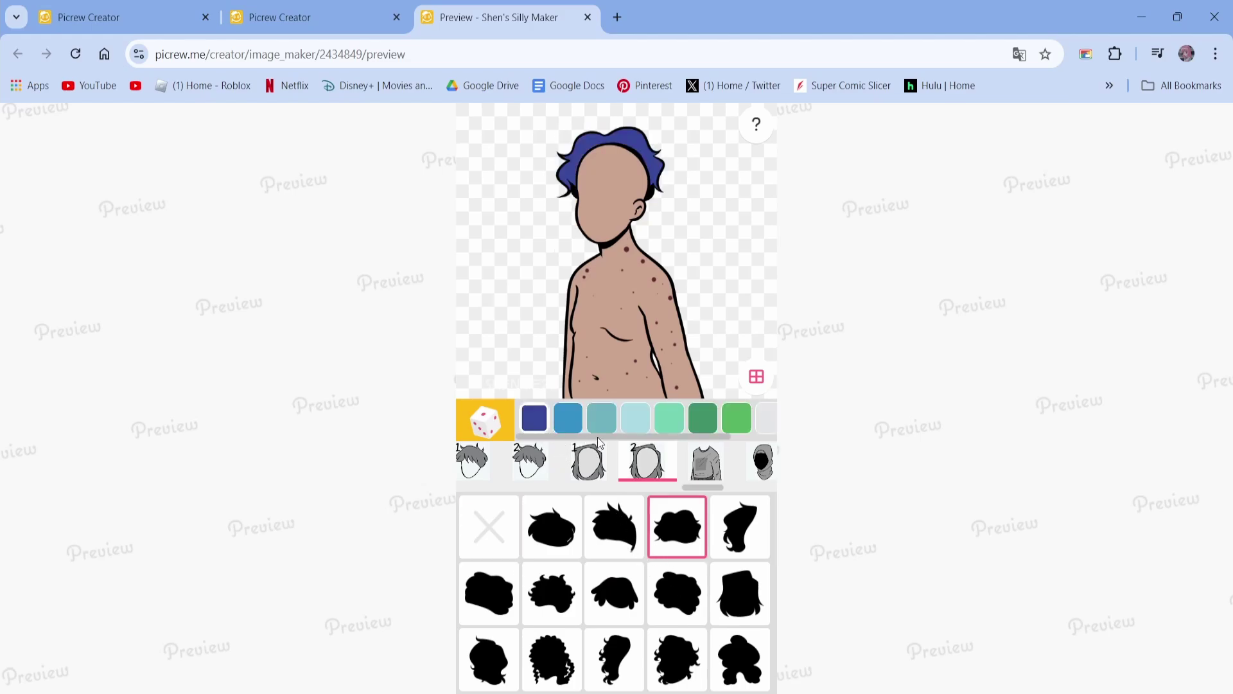
scroll(698, 450, right, 2)
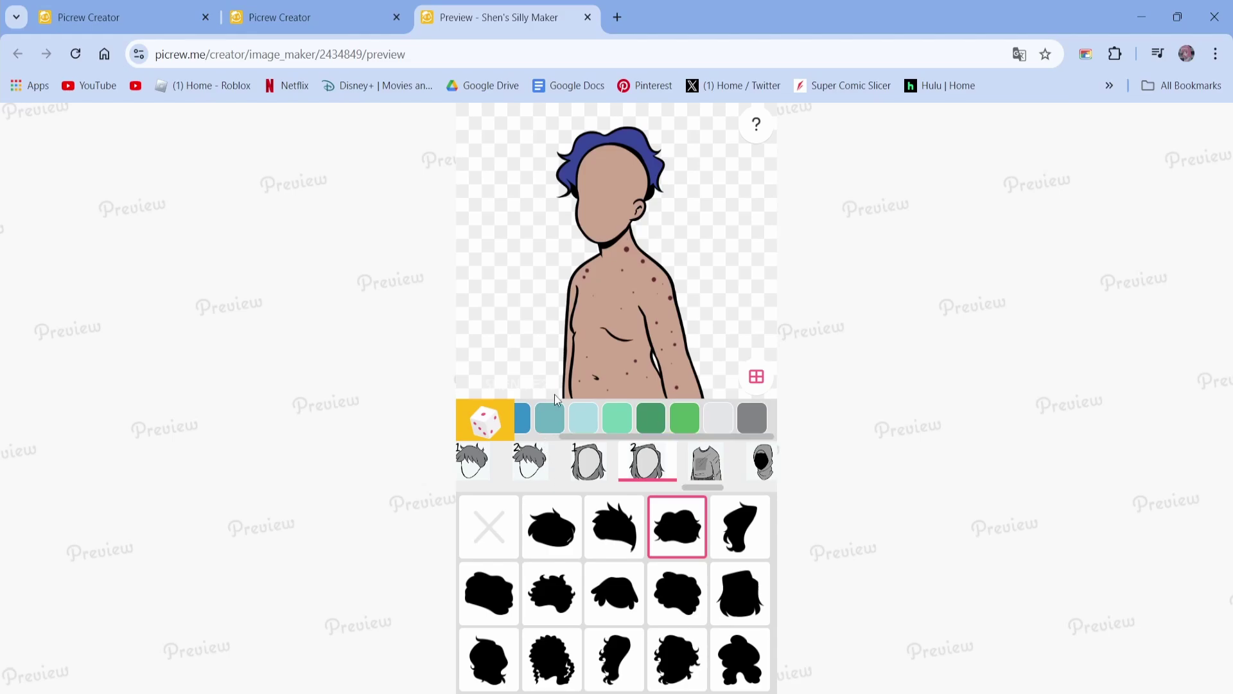
Return to the existing maker's rules, open the mouth part's settings, and examine its layer and color list
click(302, 18)
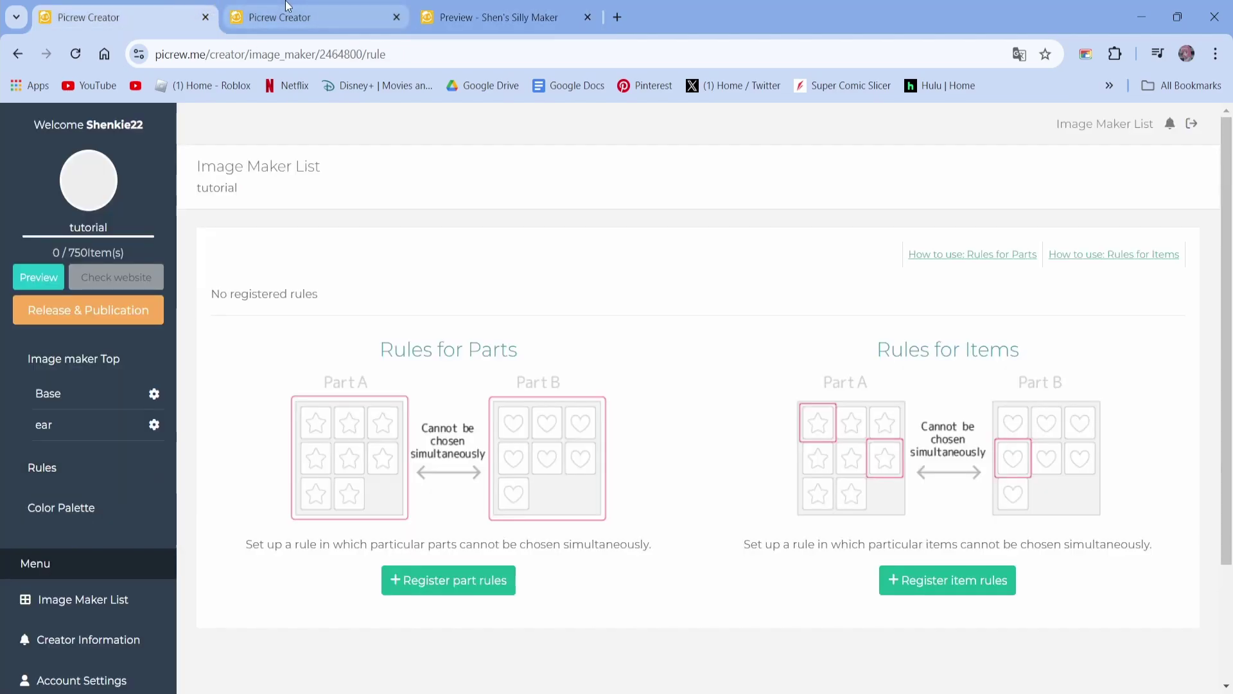
scroll(379, 299, down, 3)
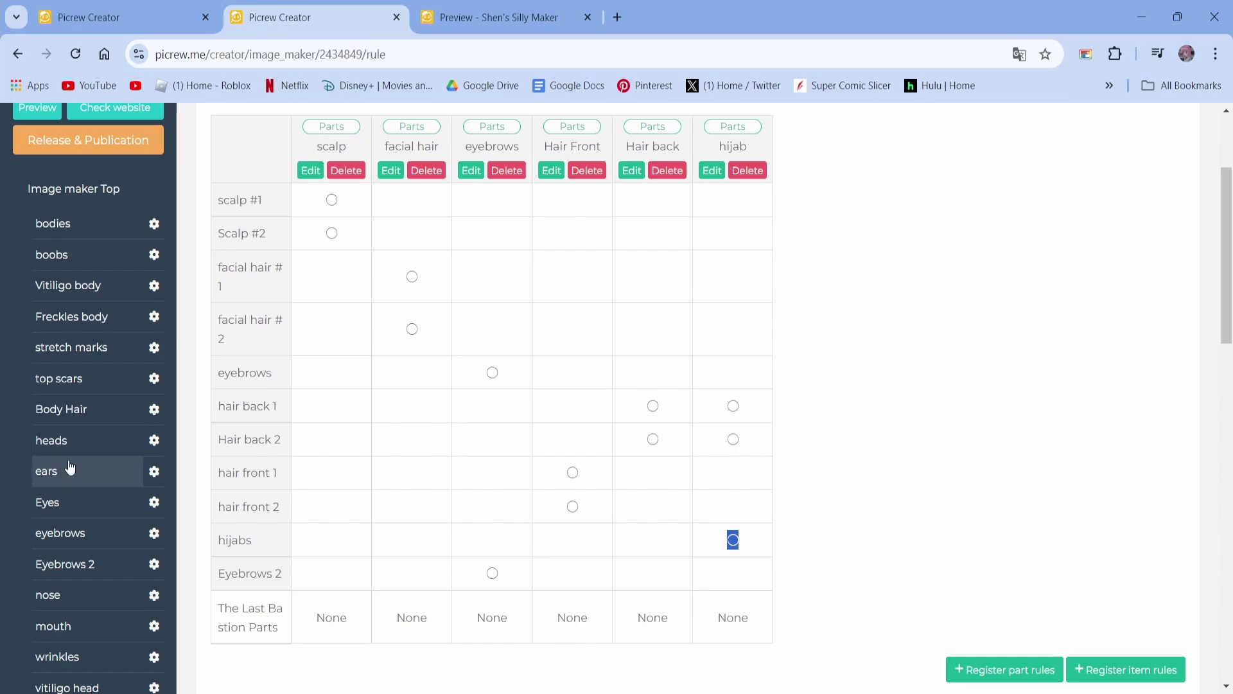
scroll(151, 282, up, 1)
scroll(155, 347, down, 5)
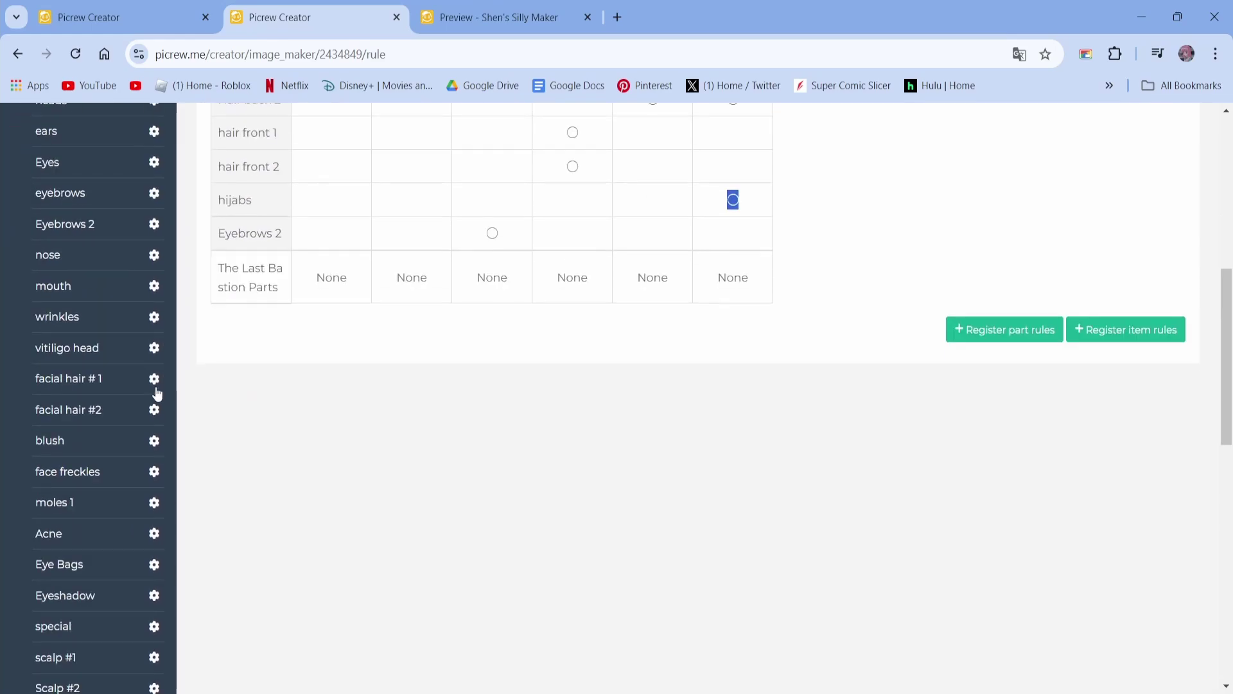
click(153, 286)
scroll(453, 283, down, 3)
scroll(672, 287, down, 4)
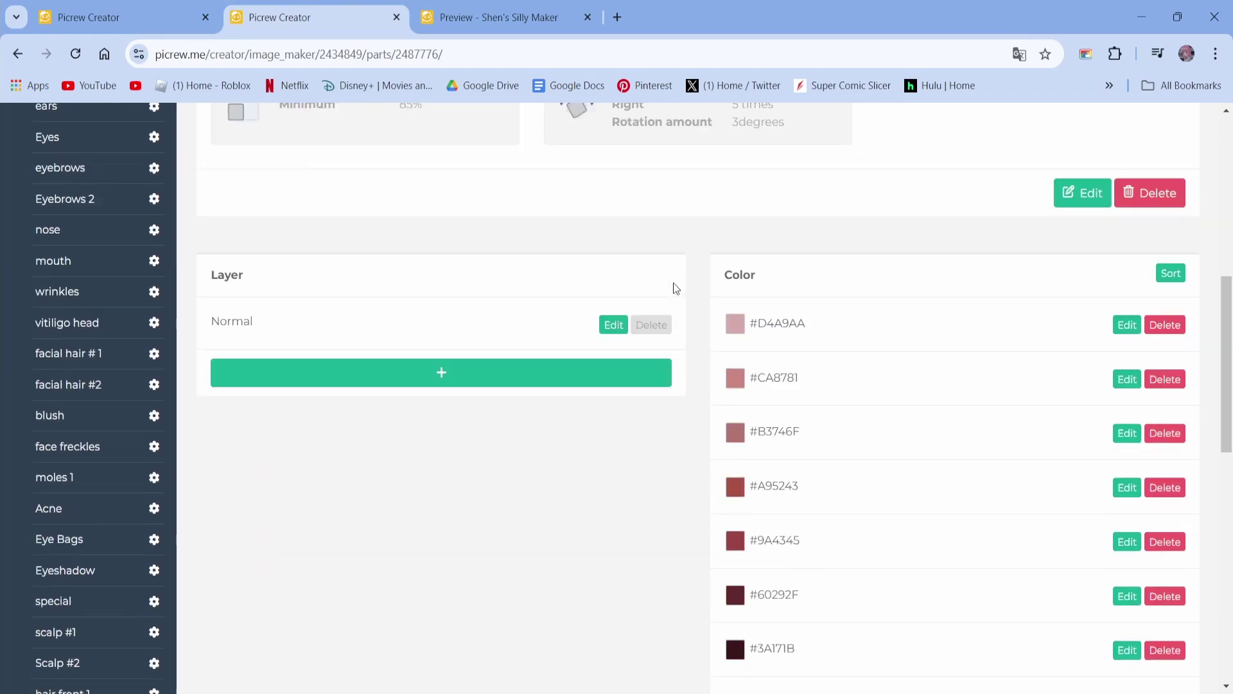
Open the existing maker's mouth part for editing and examine its icon, position, menu bar display and remove button settings
scroll(671, 287, up, 4)
click(1074, 473)
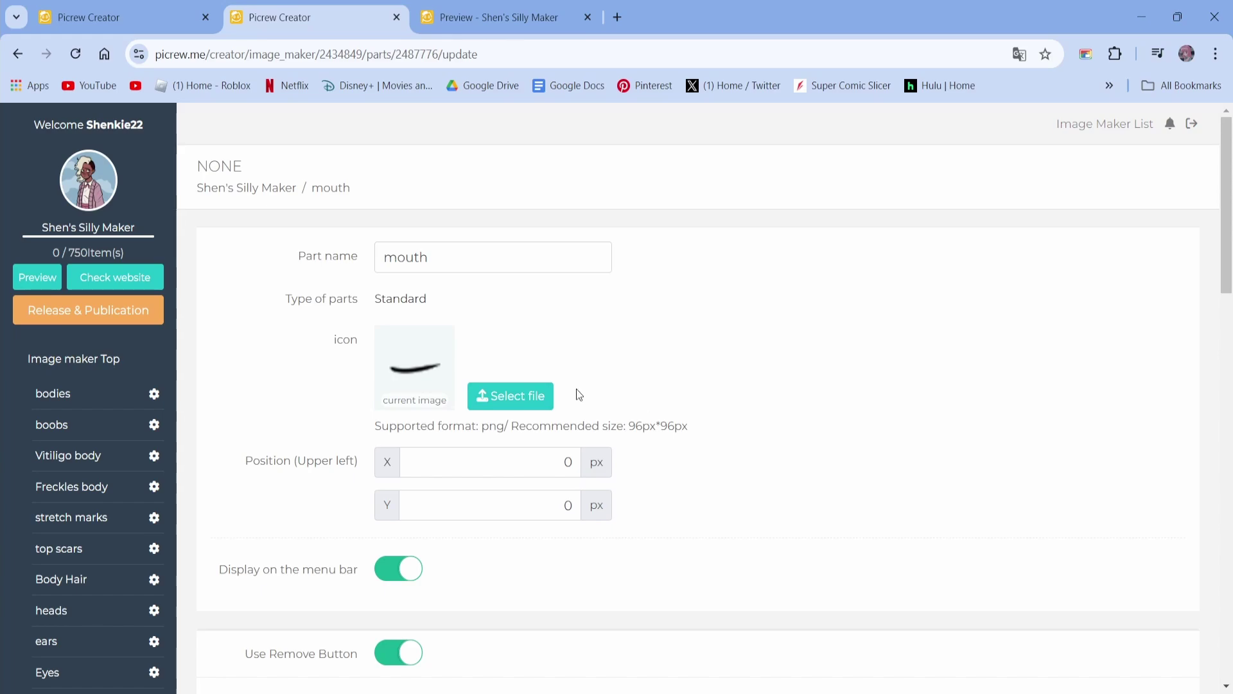
scroll(400, 396, down, 3)
scroll(465, 421, up, 3)
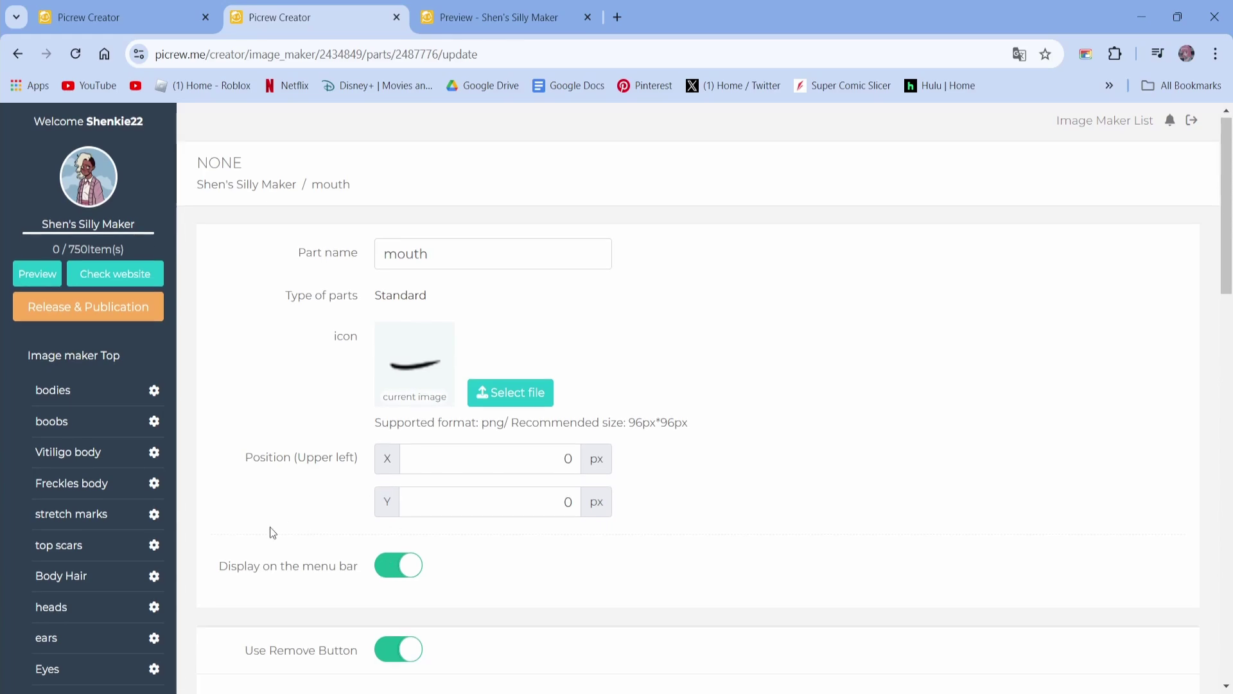
scroll(270, 530, down, 3)
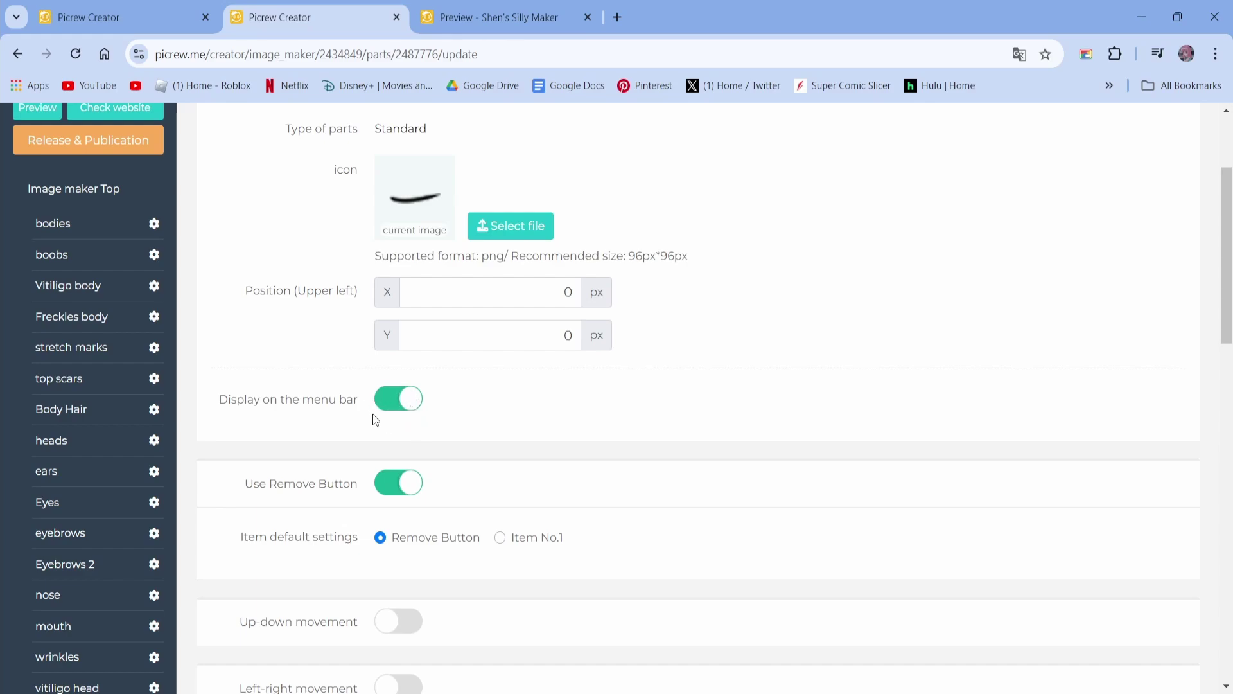
scroll(375, 419, down, 3)
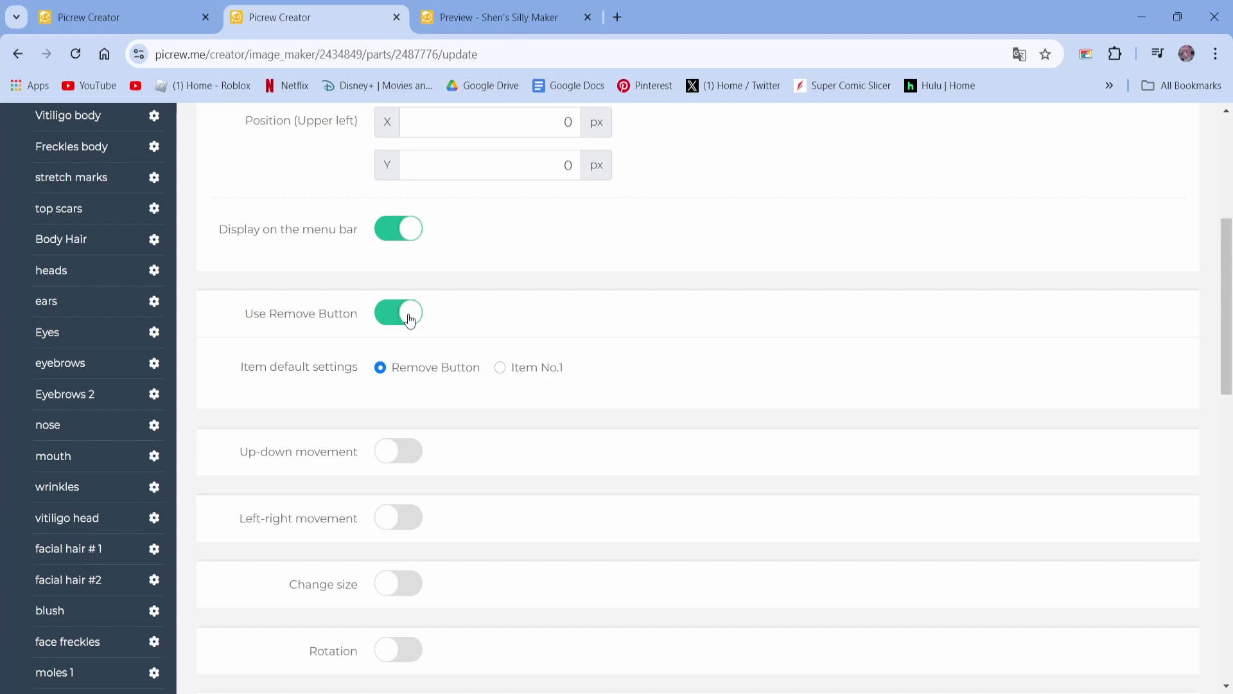
Switch to the existing maker's preview and compare the bodies and boobs parts for the presence of a remove option
click(424, 13)
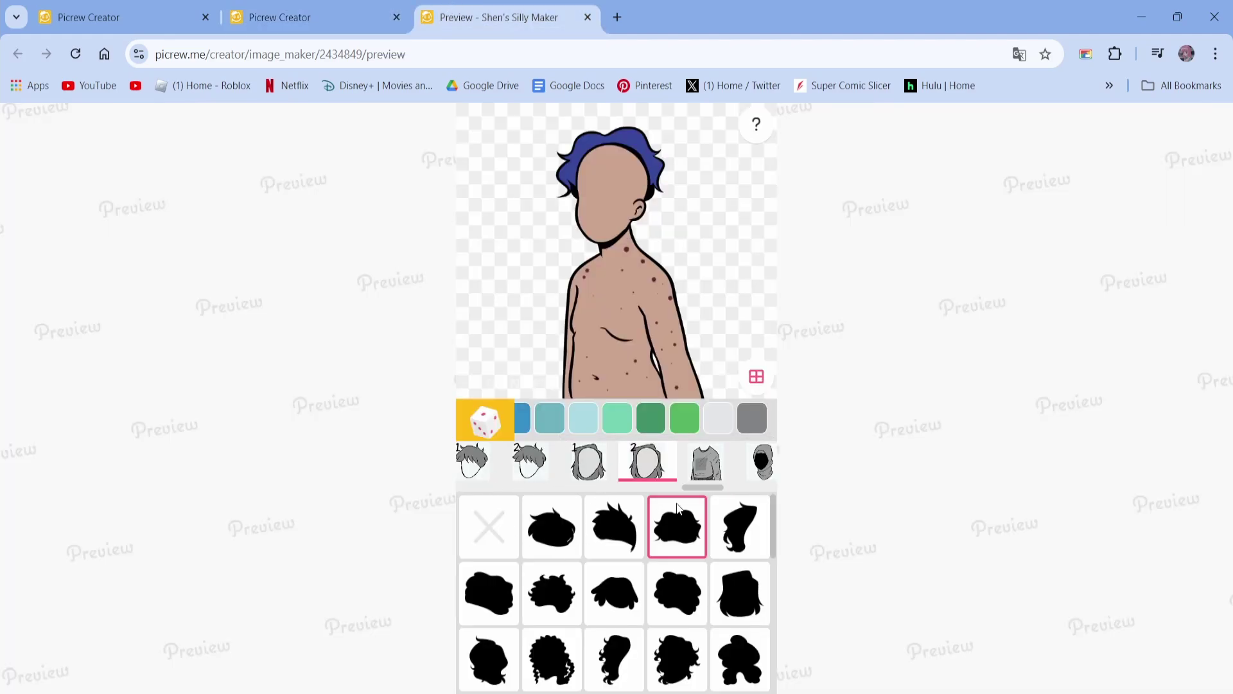
scroll(649, 491, right, 5)
click(502, 475)
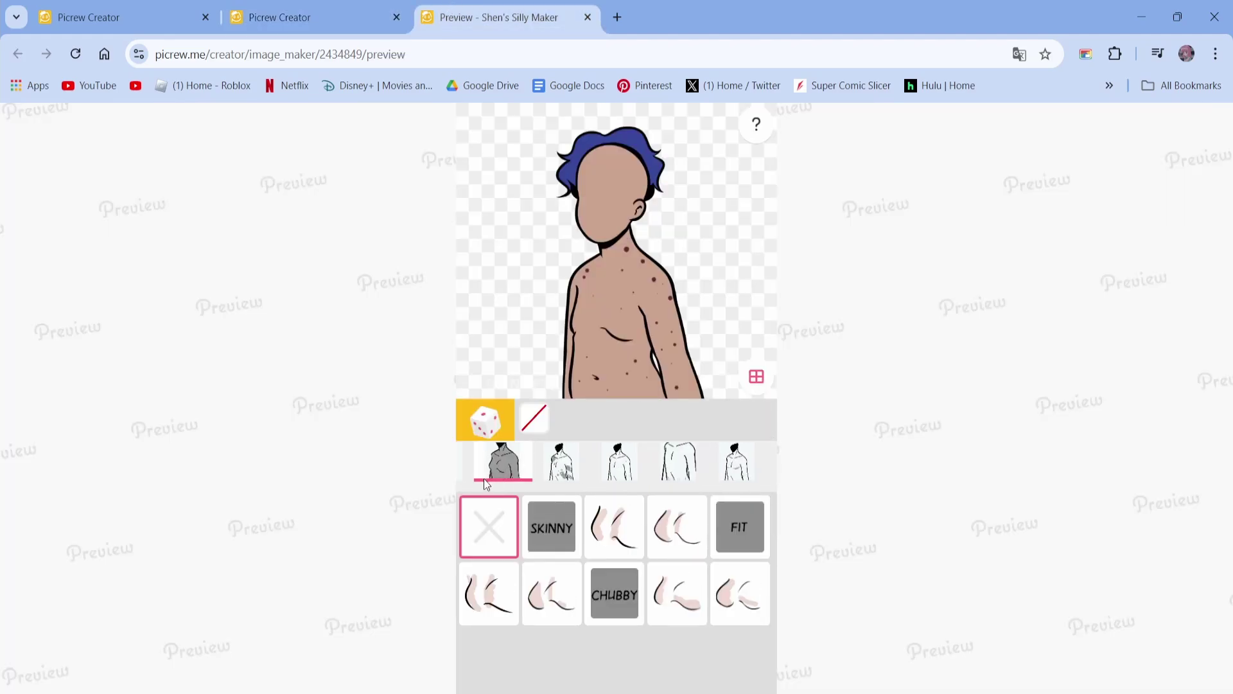
scroll(484, 479, left, 1)
click(478, 477)
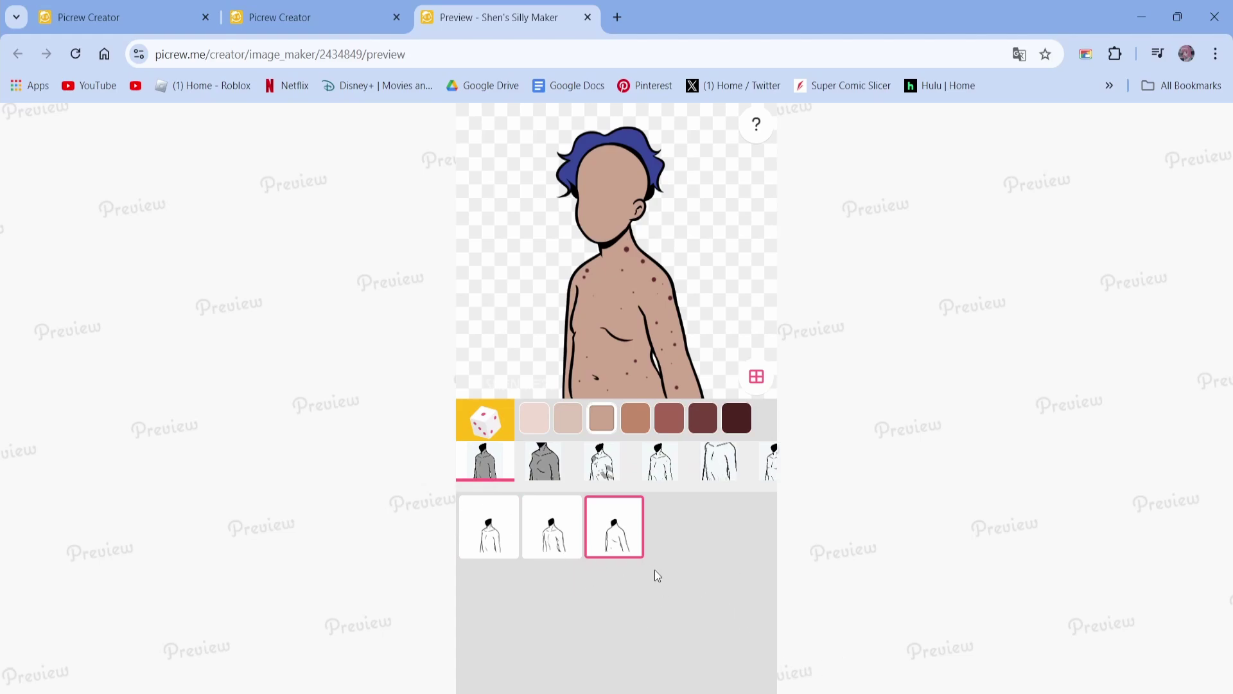
click(543, 461)
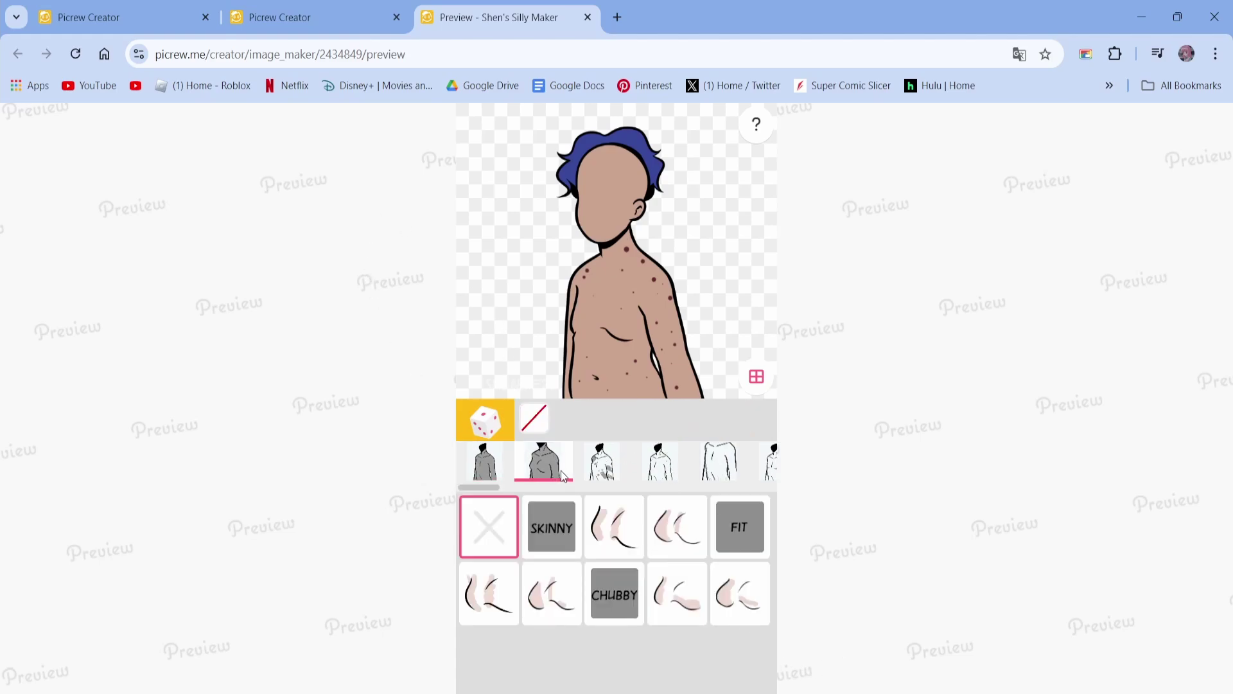
Return to the mouth part's edit form and try switching up-down and left-right movement on and off
click(305, 13)
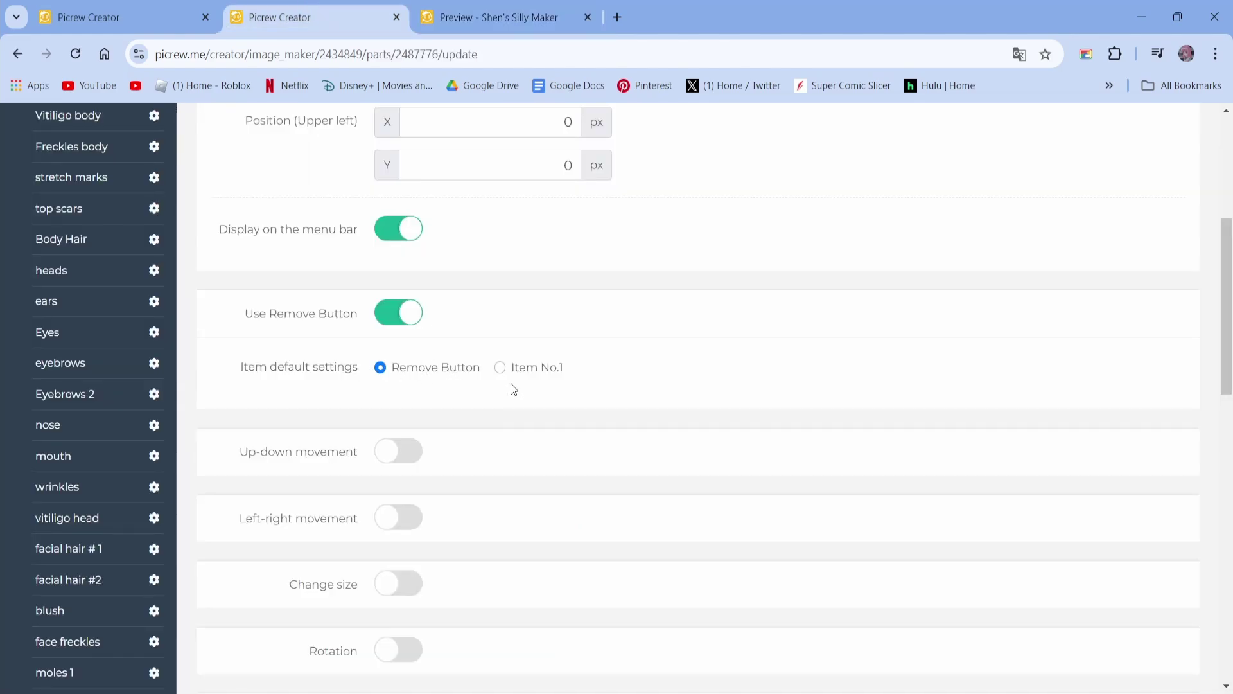
scroll(510, 375, down, 4)
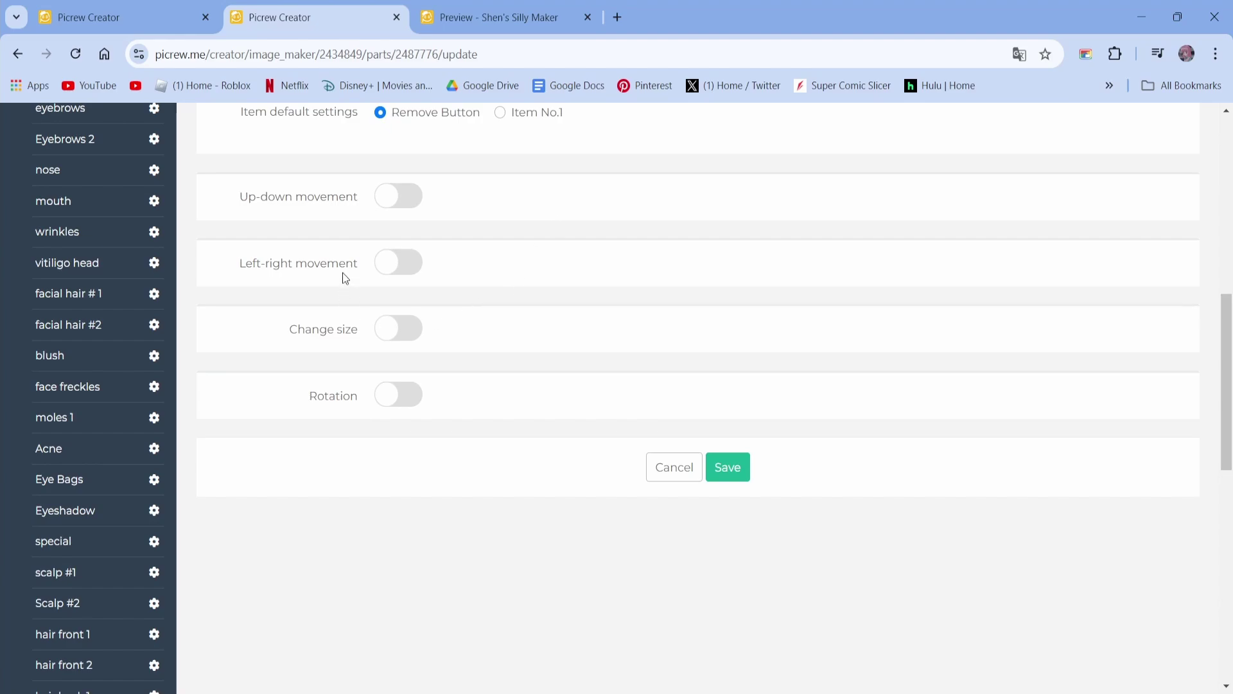
scroll(308, 302, up, 1)
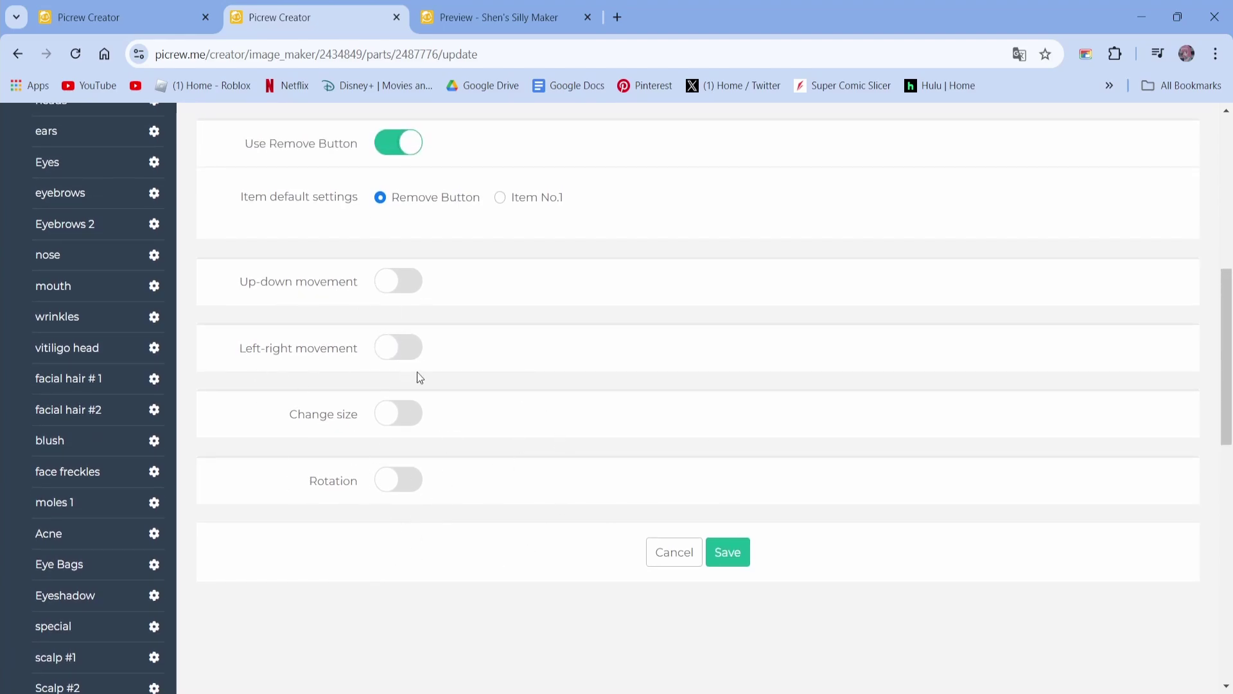
click(410, 283)
click(405, 515)
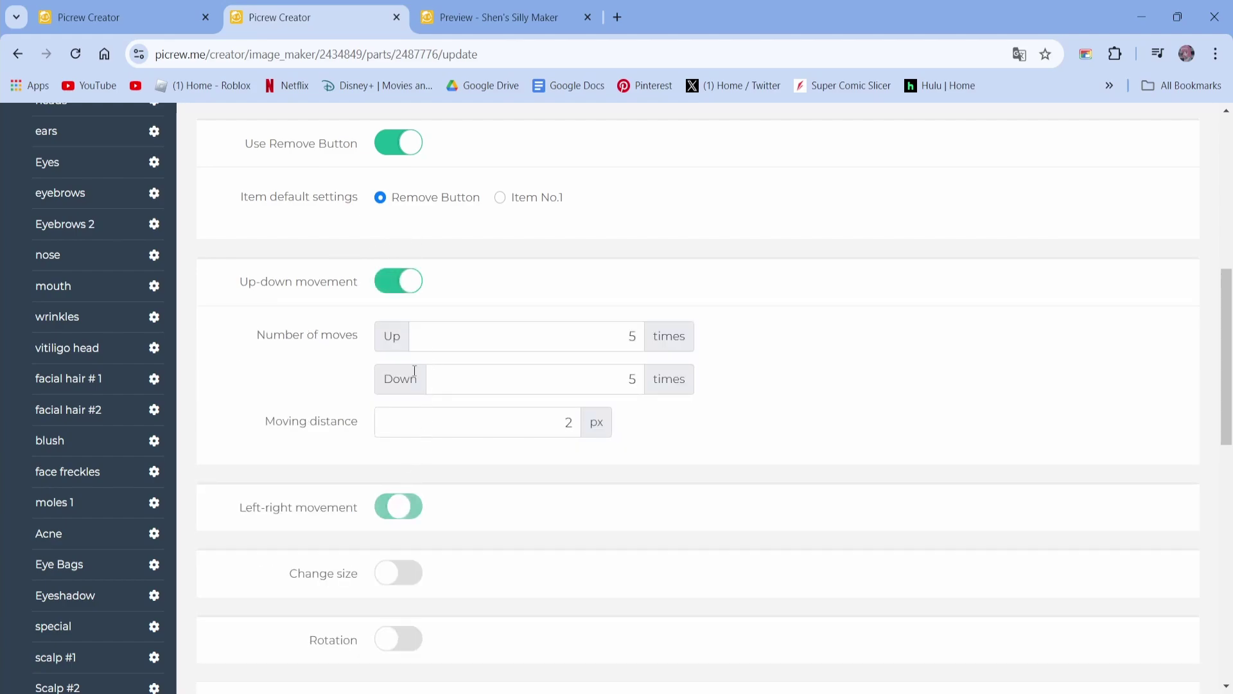
click(394, 289)
scroll(450, 321, down, 4)
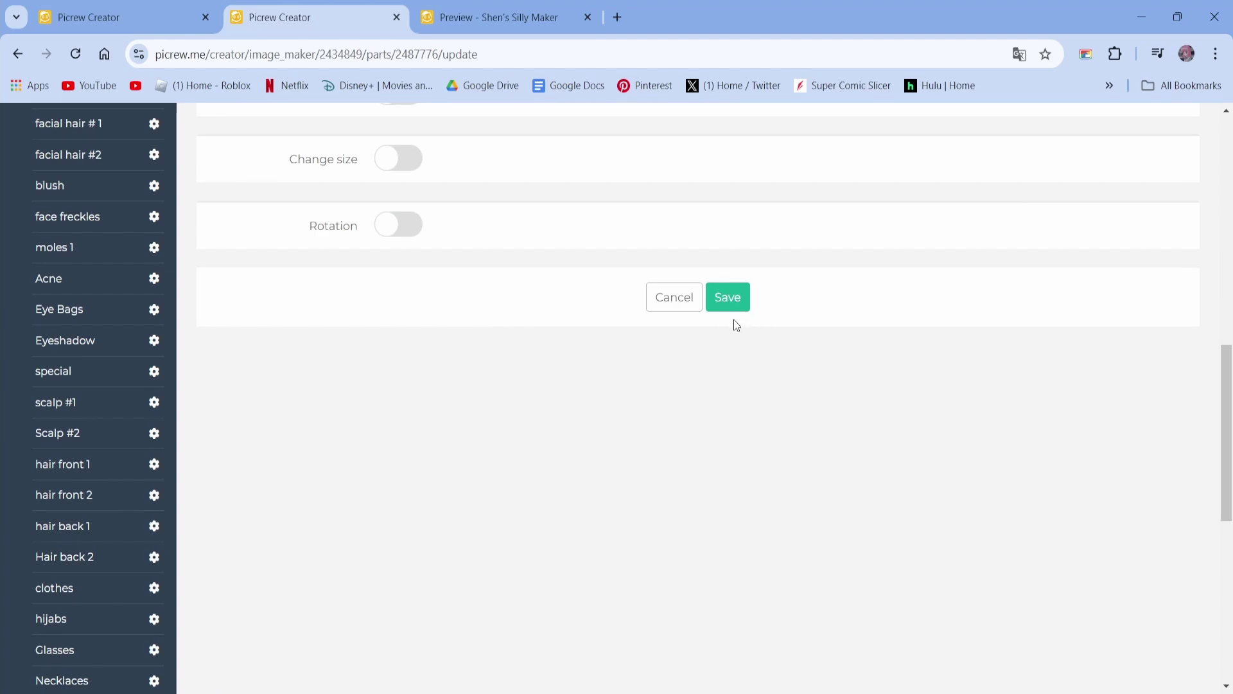
click(712, 304)
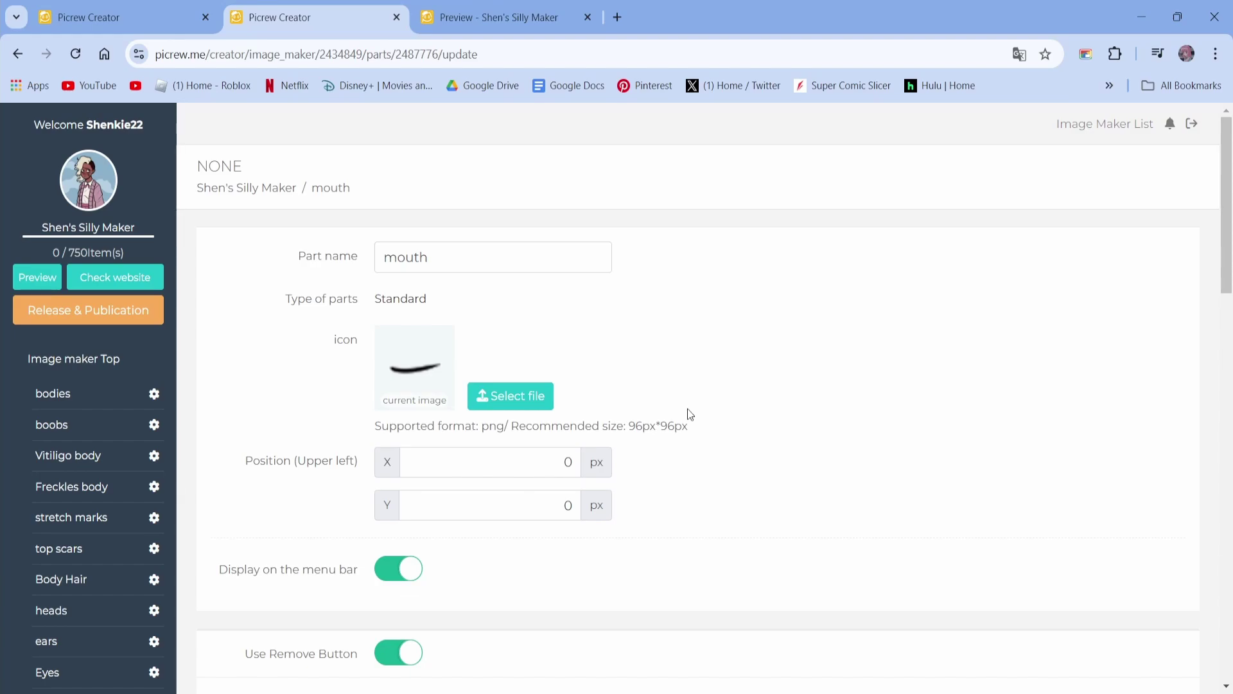
Go back to the existing maker's top page and examine its layer order, including the front and back hijabs layers
key(alt+Left)
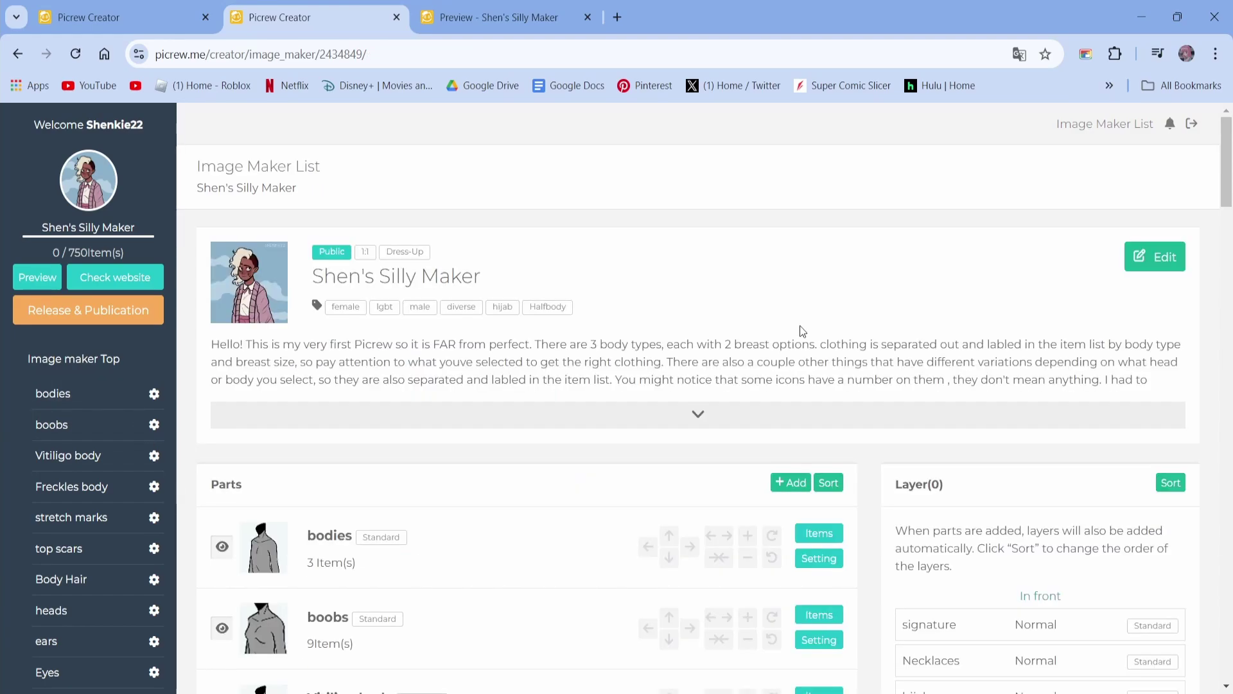
scroll(858, 306, down, 4)
scroll(942, 201, down, 6)
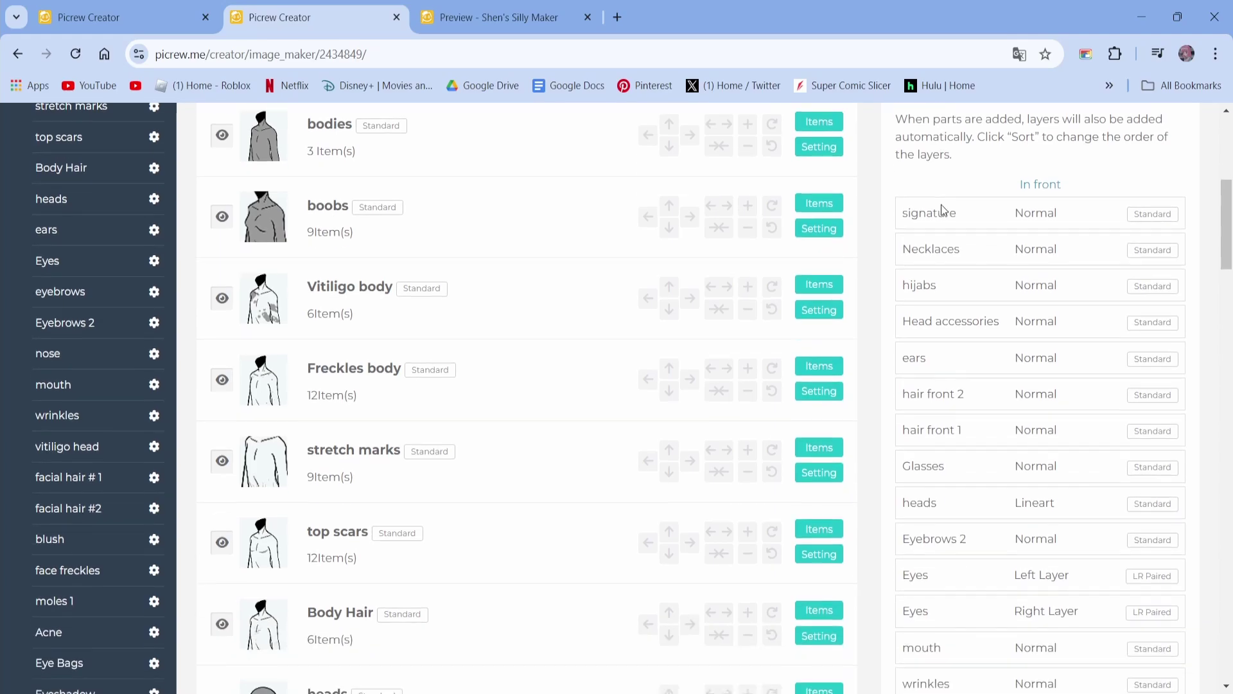
scroll(765, 413, up, 5)
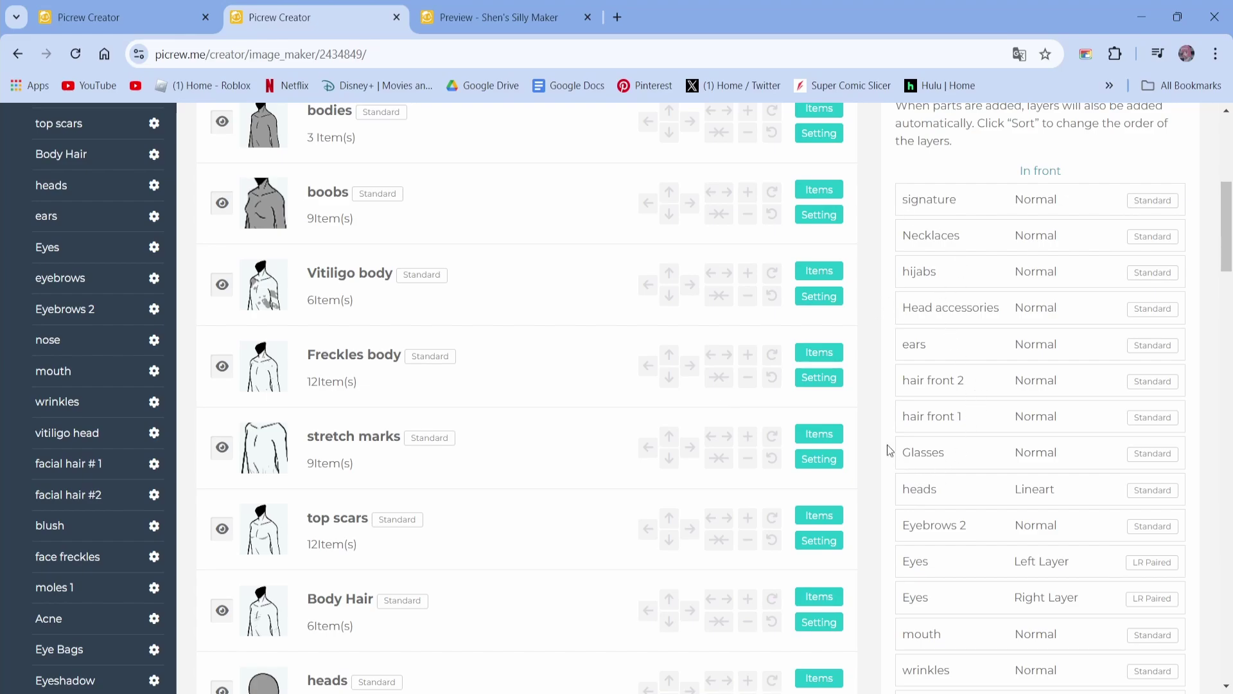
drag(902, 273, 940, 275)
click(949, 272)
scroll(989, 254, down, 7)
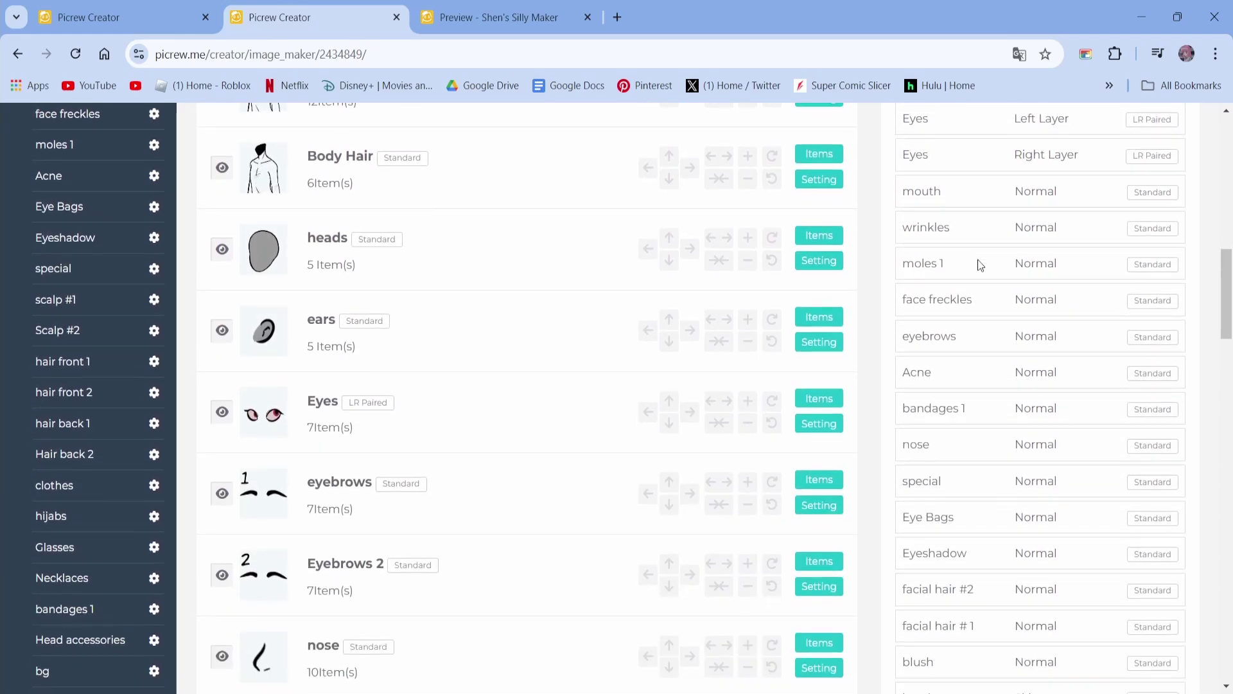
scroll(978, 263, down, 4)
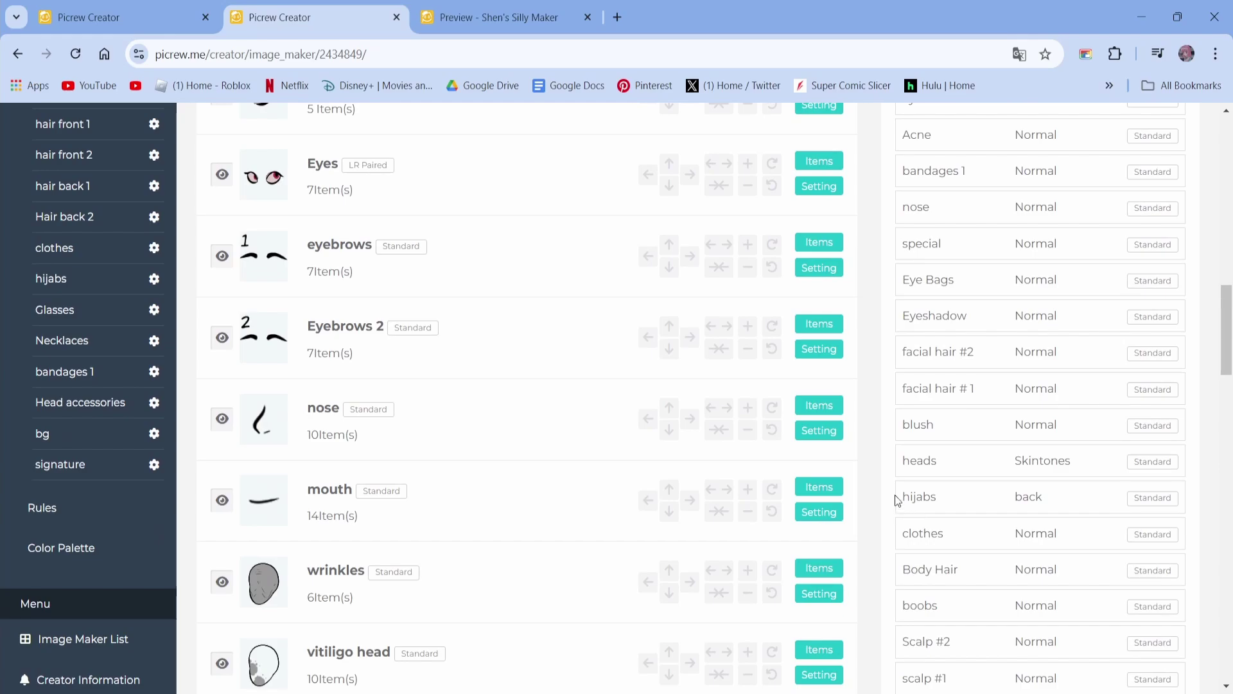
drag(895, 495, 1005, 503)
click(921, 512)
Put on the first black hijab in the existing maker's preview and return to the creator page
click(499, 17)
click(552, 525)
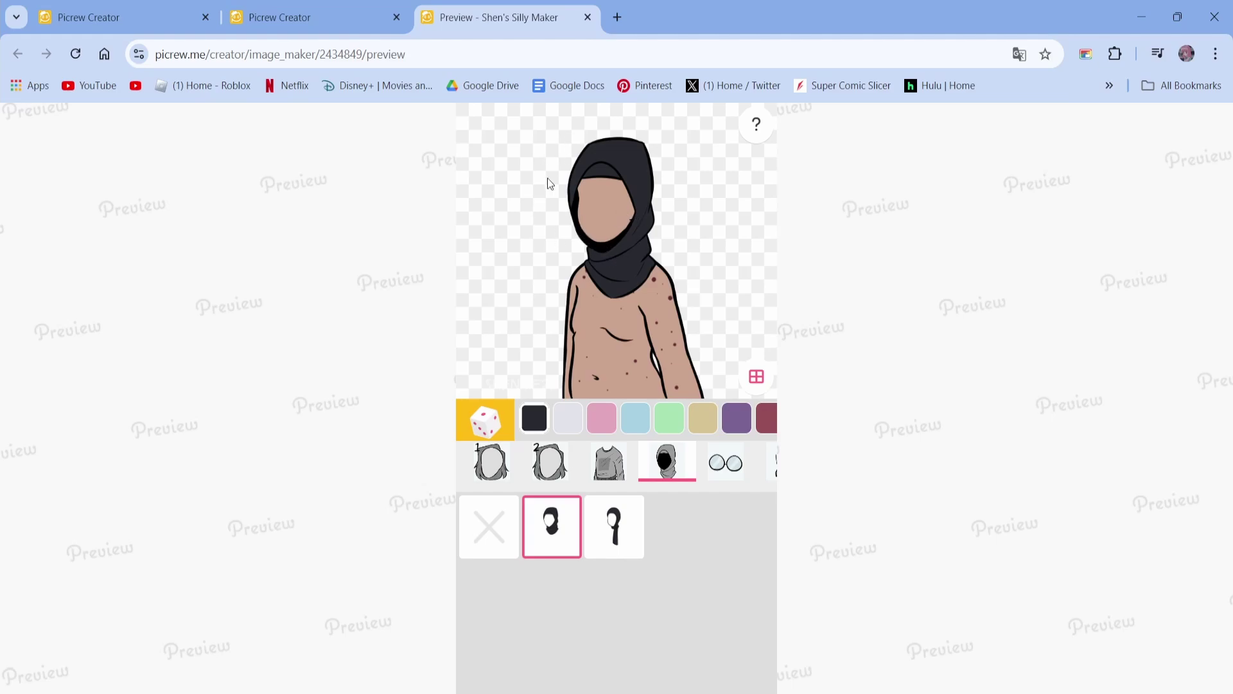
key(ctrl+shift+Tab)
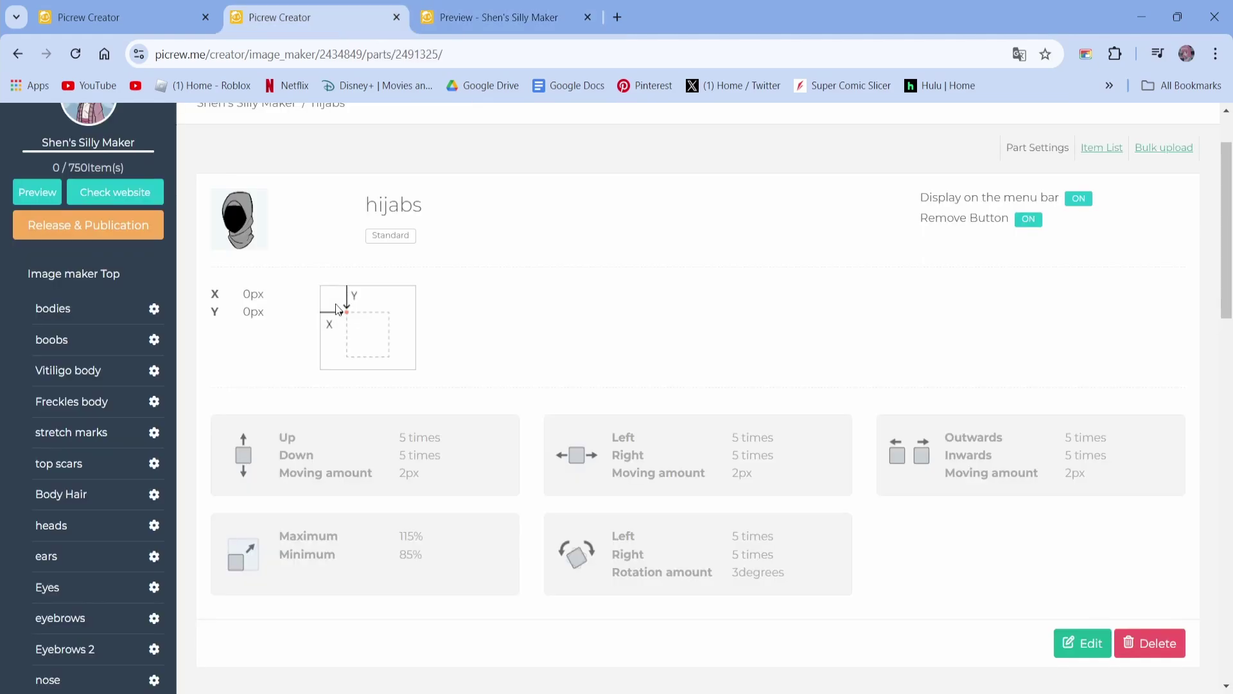
Reopen the existing maker's top page and compare where the Normal and back hijabs layers sit in the layer order
click(103, 270)
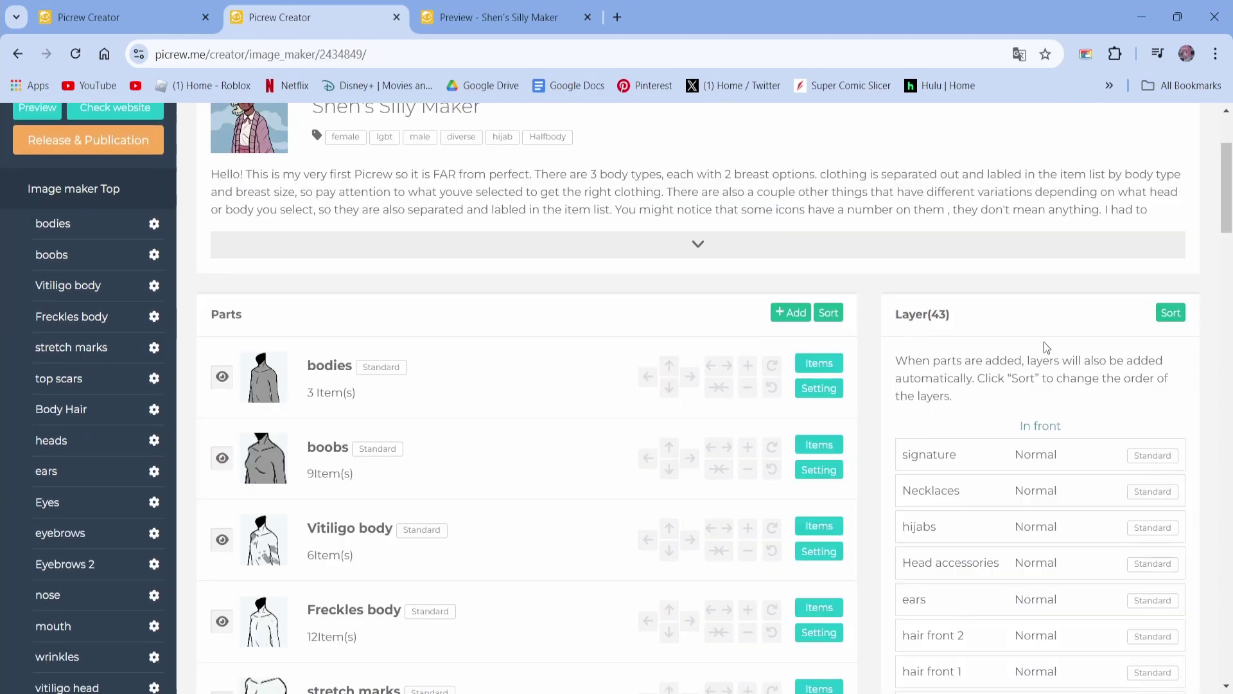
scroll(1028, 347, down, 5)
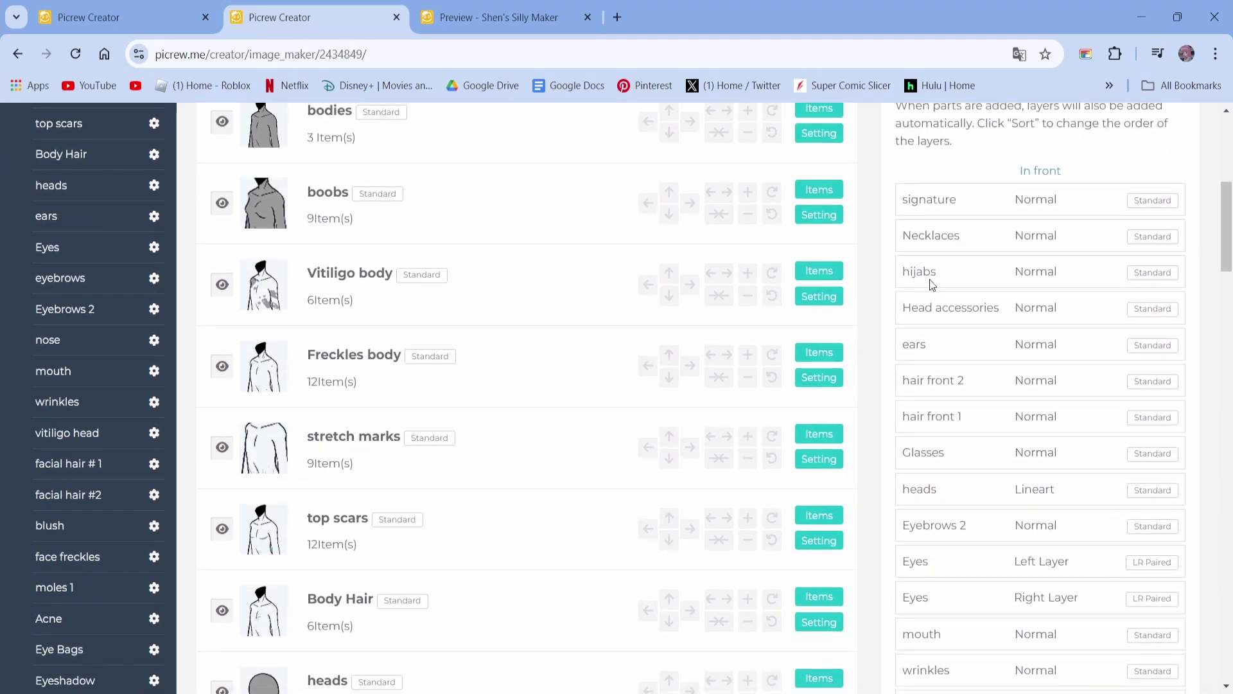
scroll(924, 358, up, 2)
scroll(925, 358, down, 10)
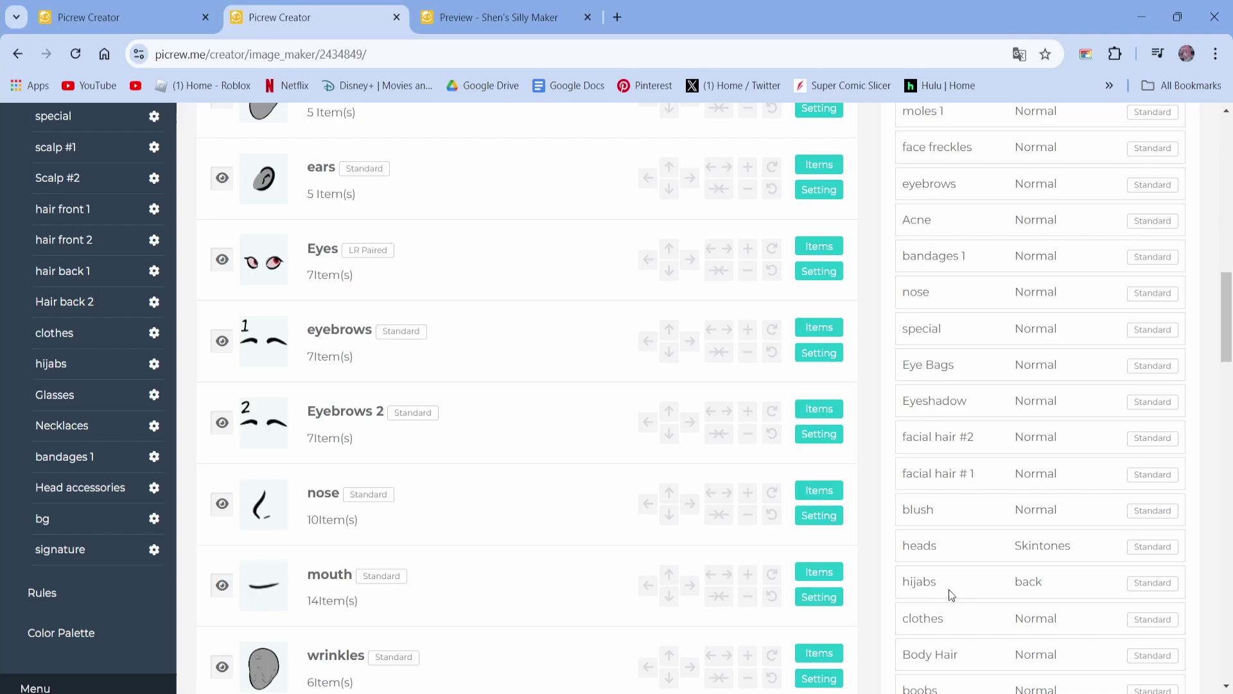
double_click(1030, 587)
click(1042, 583)
scroll(964, 565, up, 3)
scroll(1018, 315, down, 5)
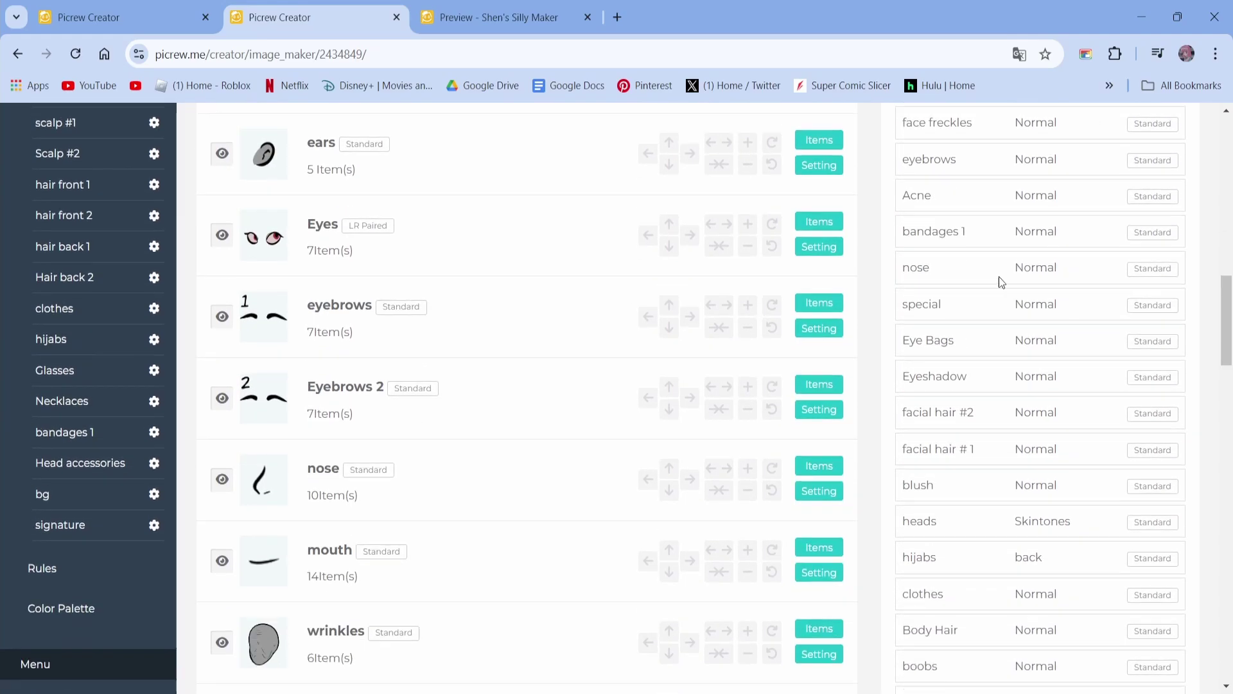
scroll(1031, 263, up, 3)
scroll(1026, 385, up, 12)
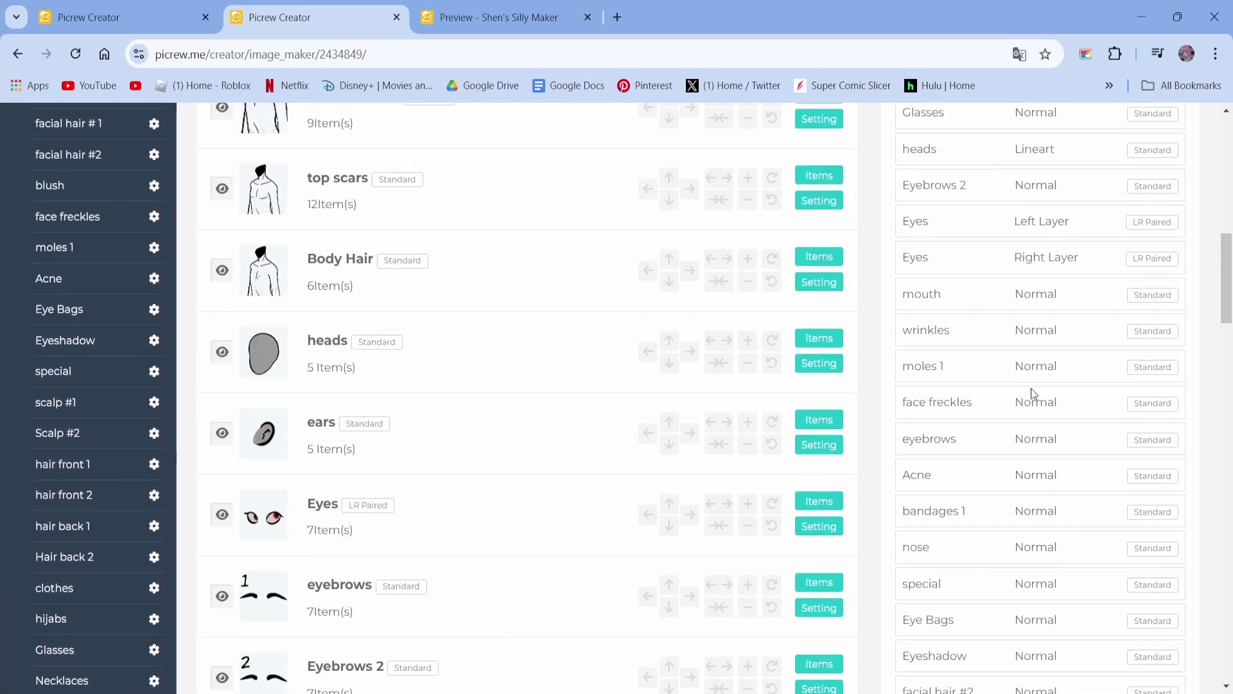
Open the existing maker's layer order for sorting, try moving the signature layer, and close it without saving
click(1166, 228)
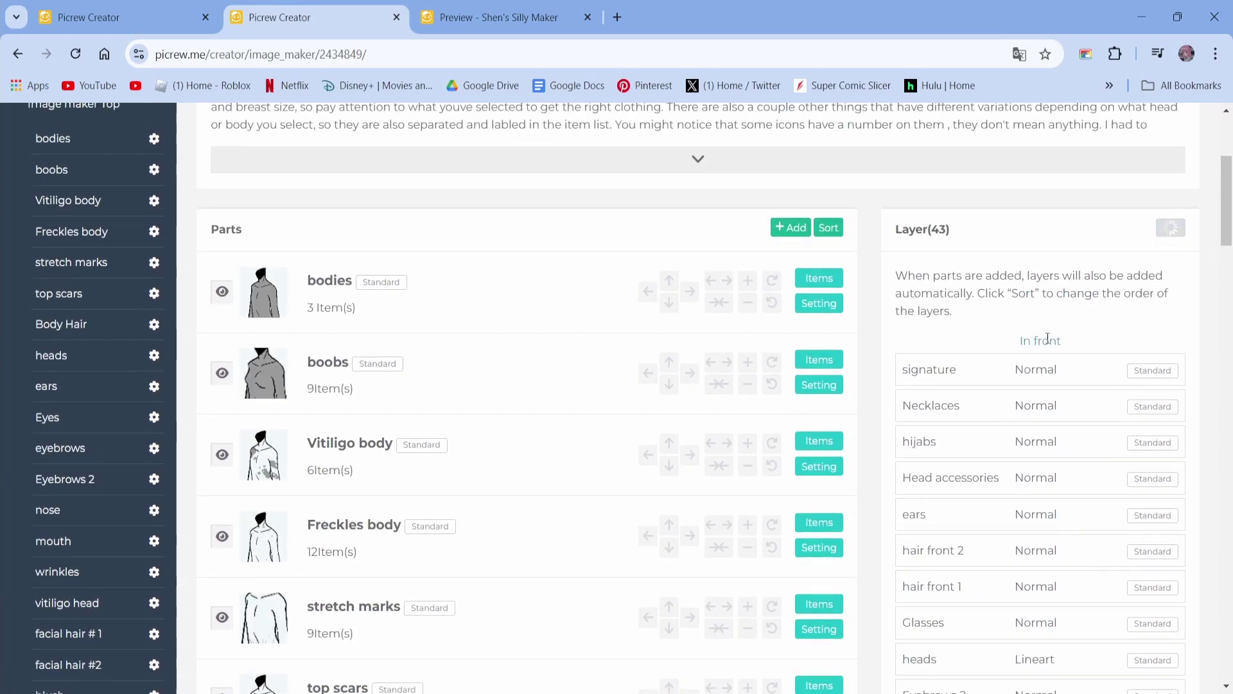
scroll(969, 340, down, 5)
scroll(711, 344, up, 5)
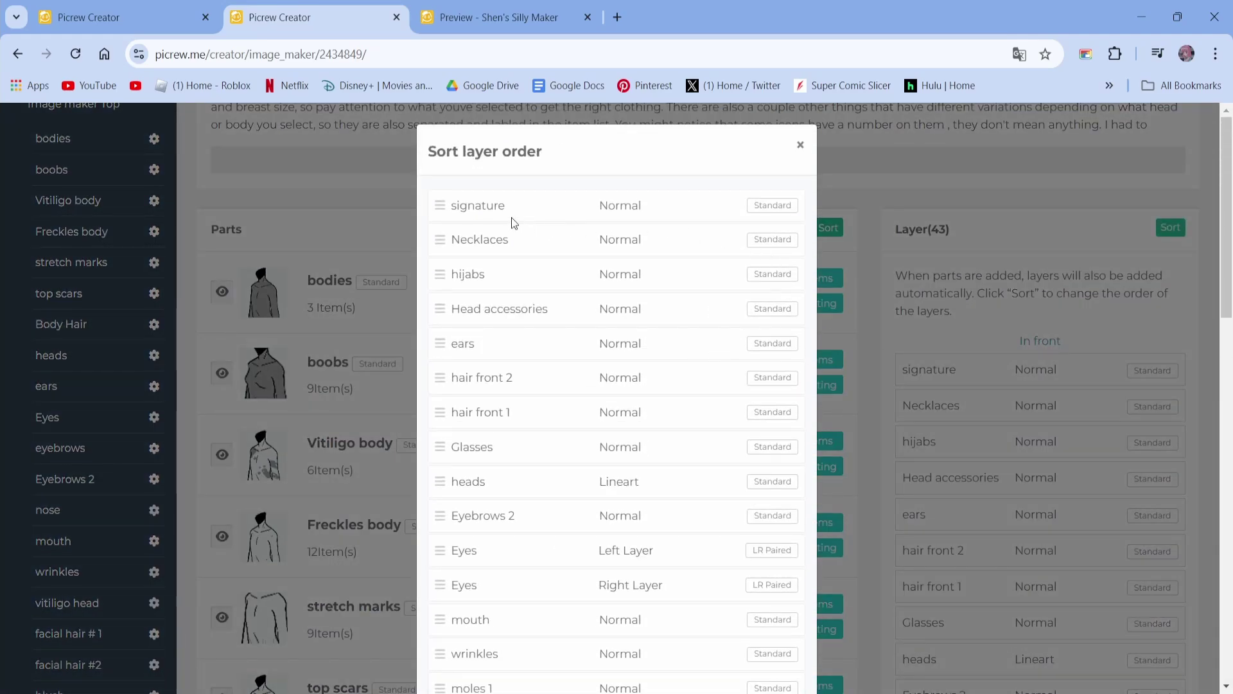
mouse_move(440, 205)
mouse_down()
mouse_move(452, 310)
mouse_move(450, 241)
mouse_move(420, 420)
mouse_move(438, 275)
mouse_move(506, 436)
mouse_move(506, 221)
mouse_up()
click(799, 144)
Look through the existing maker's parts list, examine its part order in the sorting view, and close that view without saving
scroll(759, 148, down, 5)
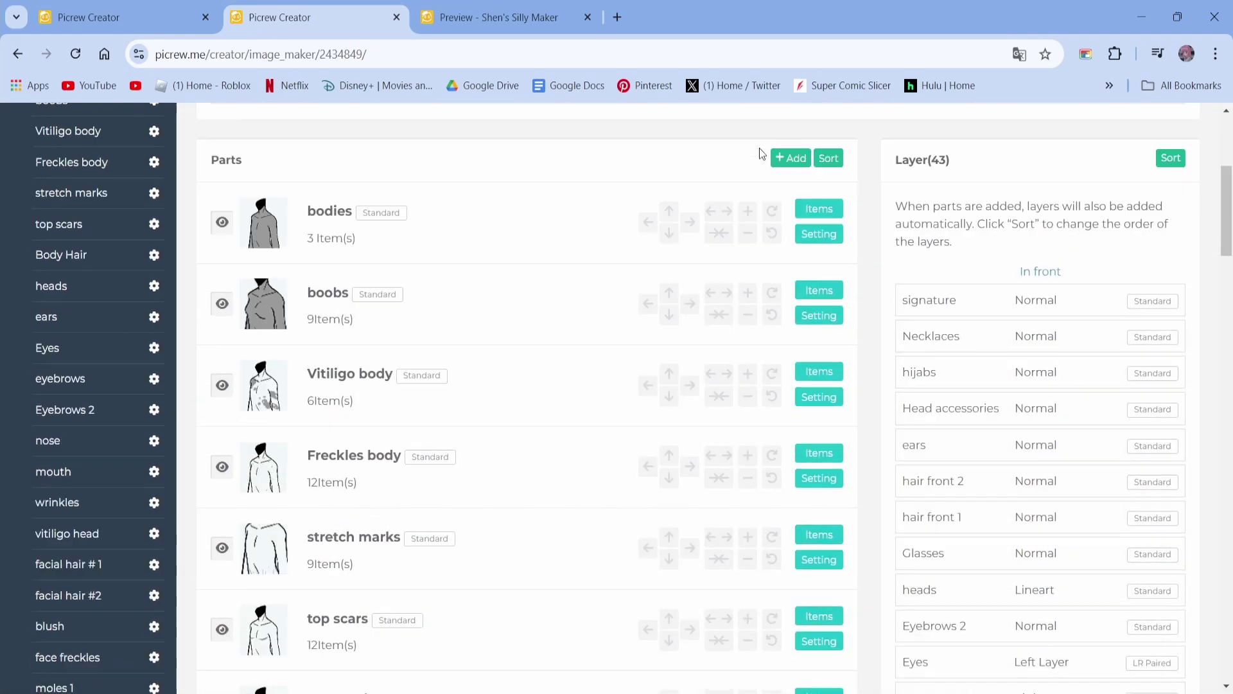
scroll(764, 158, up, 6)
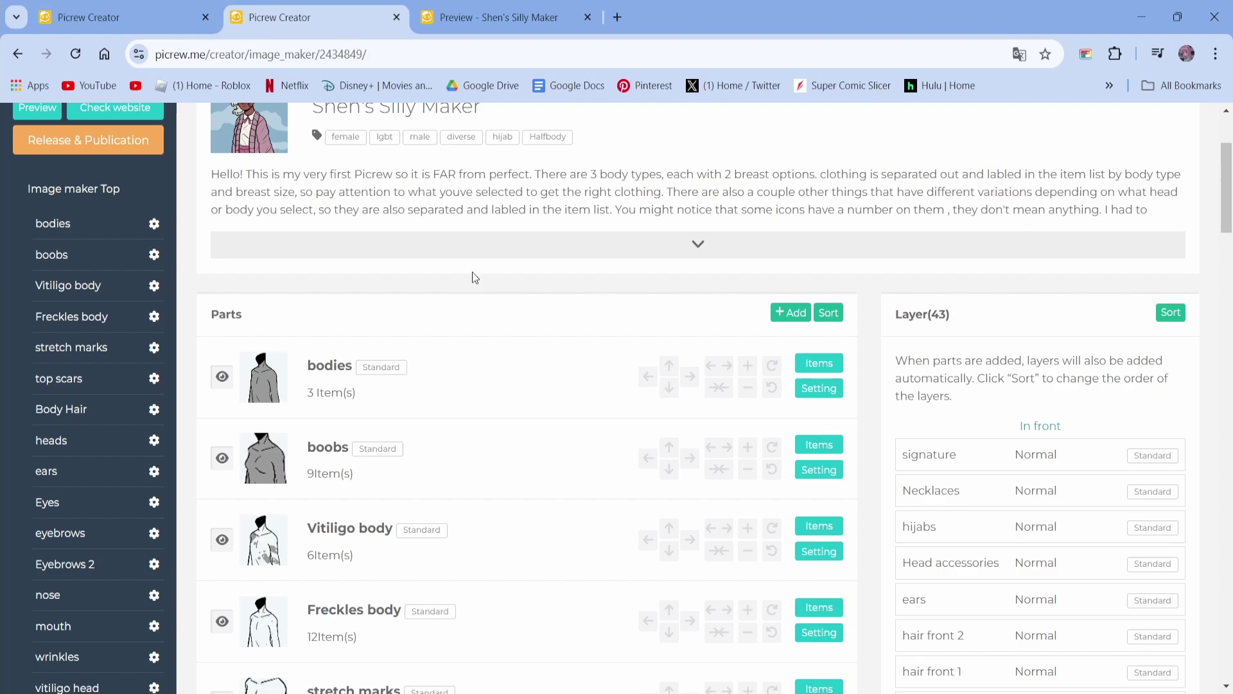
scroll(424, 267, down, 15)
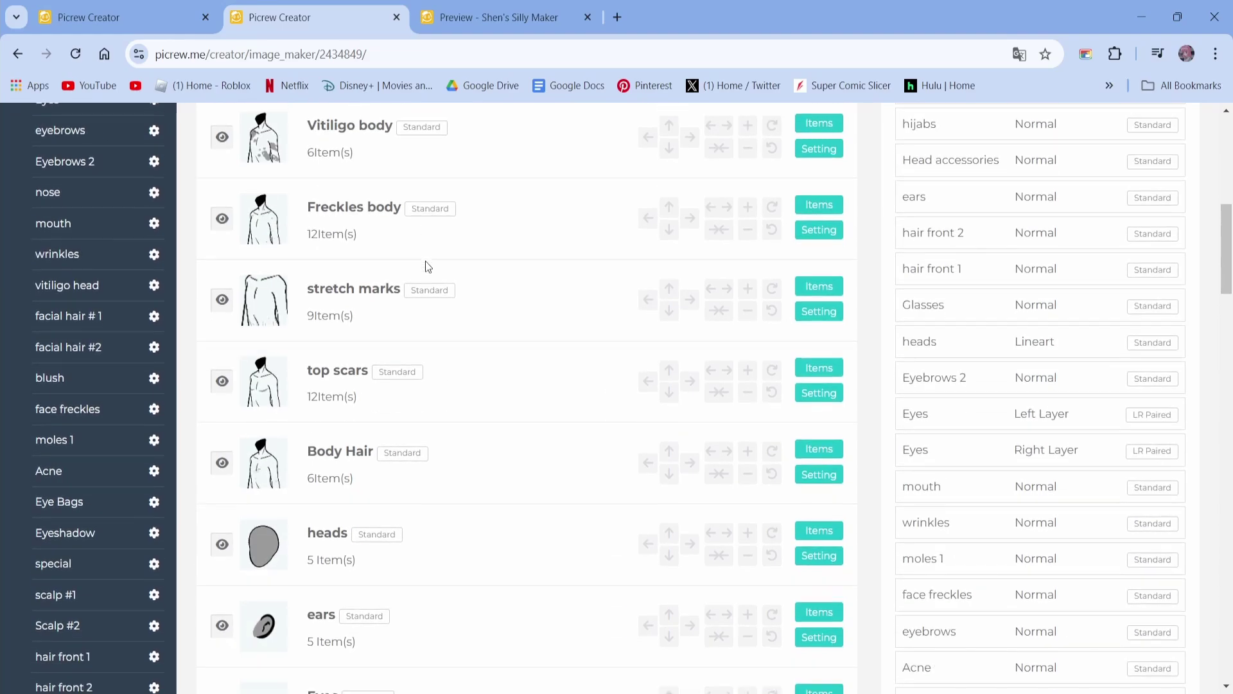
scroll(425, 261, up, 15)
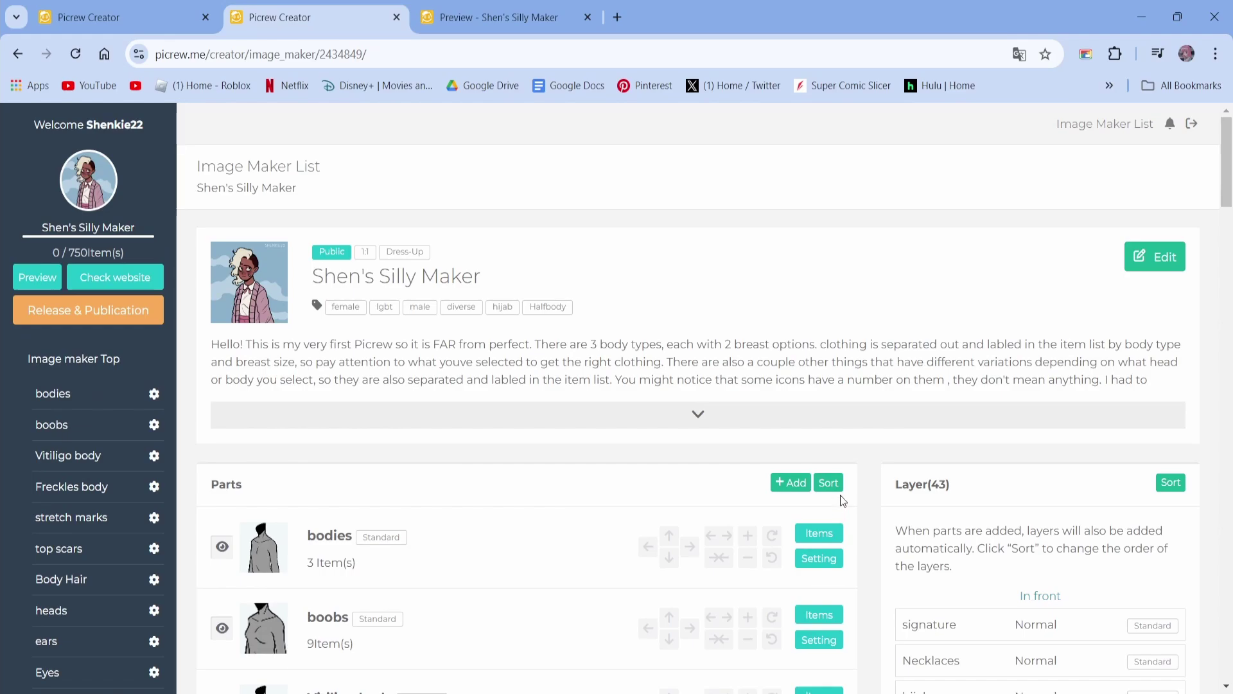
click(829, 483)
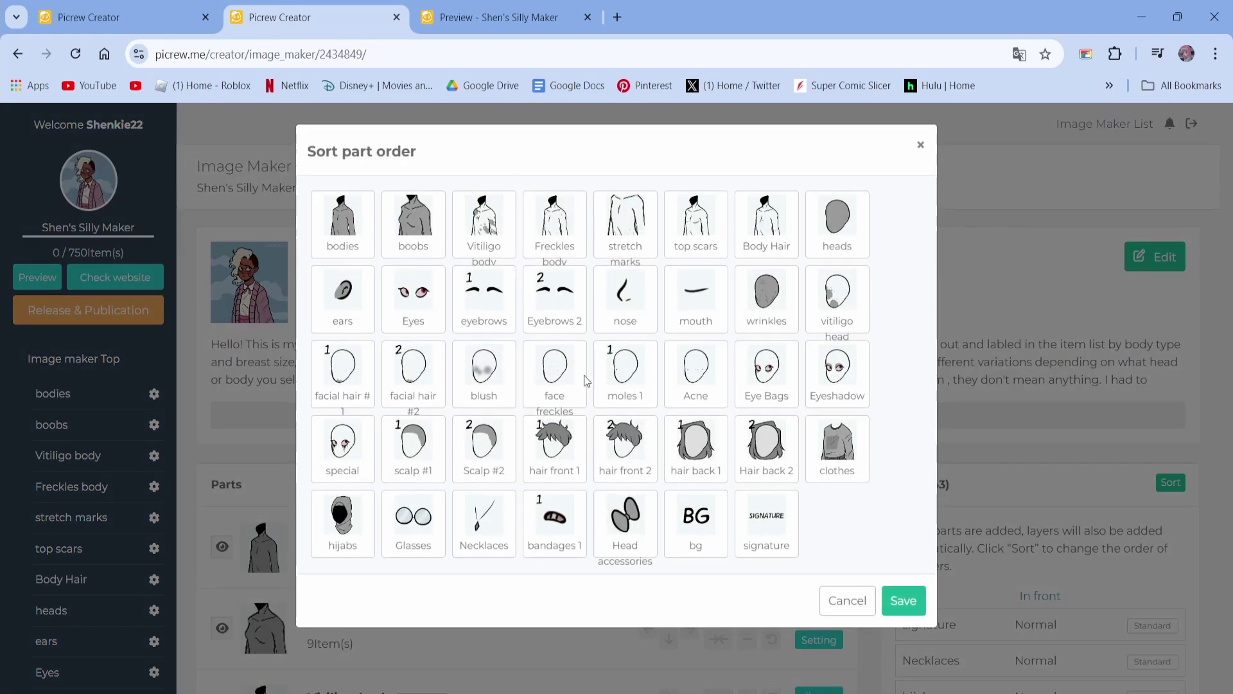
key(Escape)
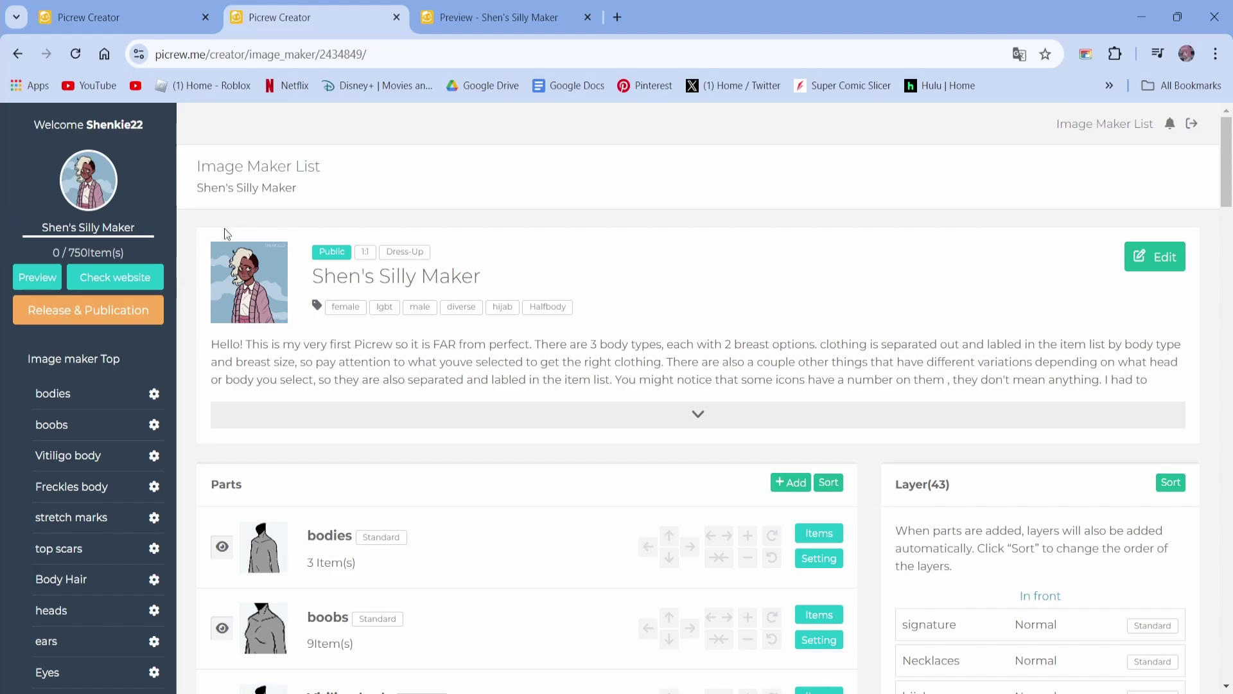
In the existing maker's preview, browse the clothes items and how they are divided by body type and breast size labels
click(472, 12)
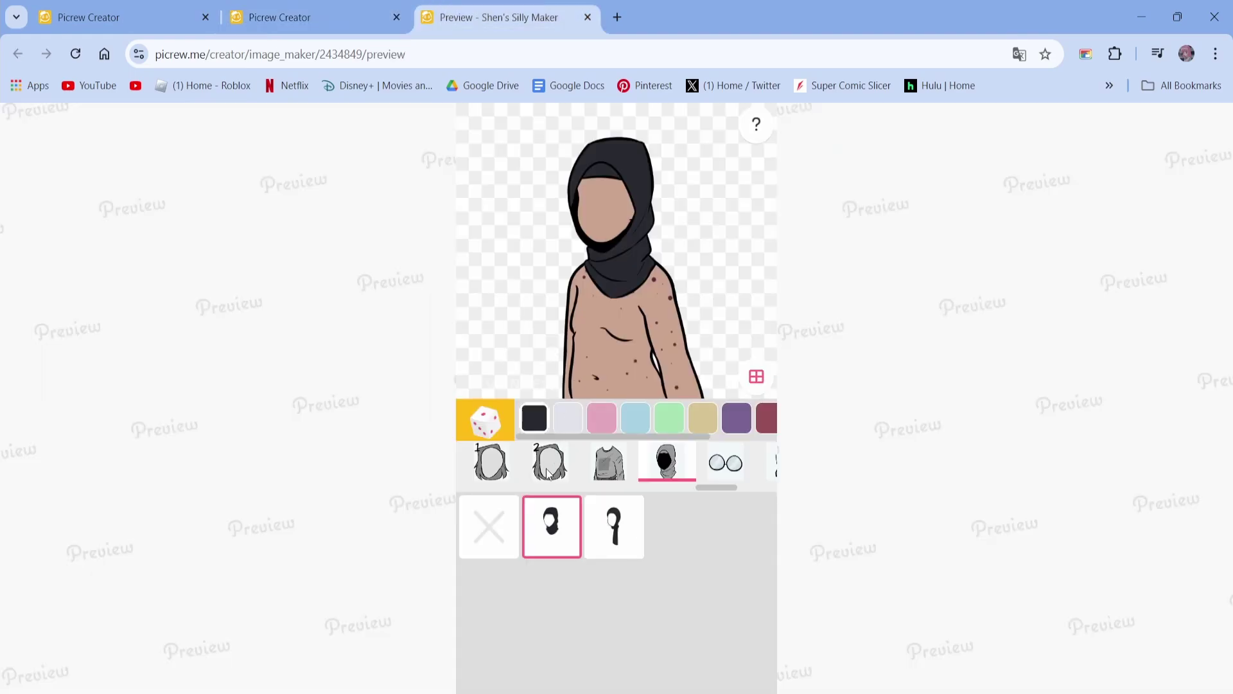
click(599, 468)
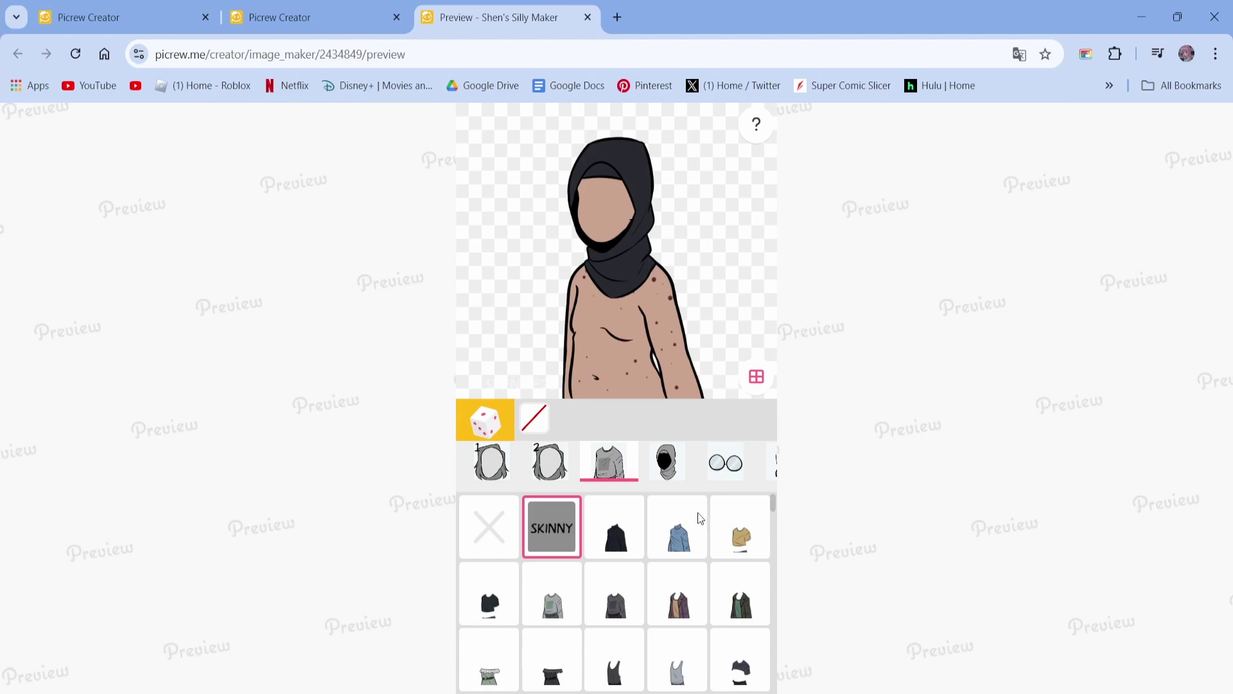
scroll(702, 524, down, 5)
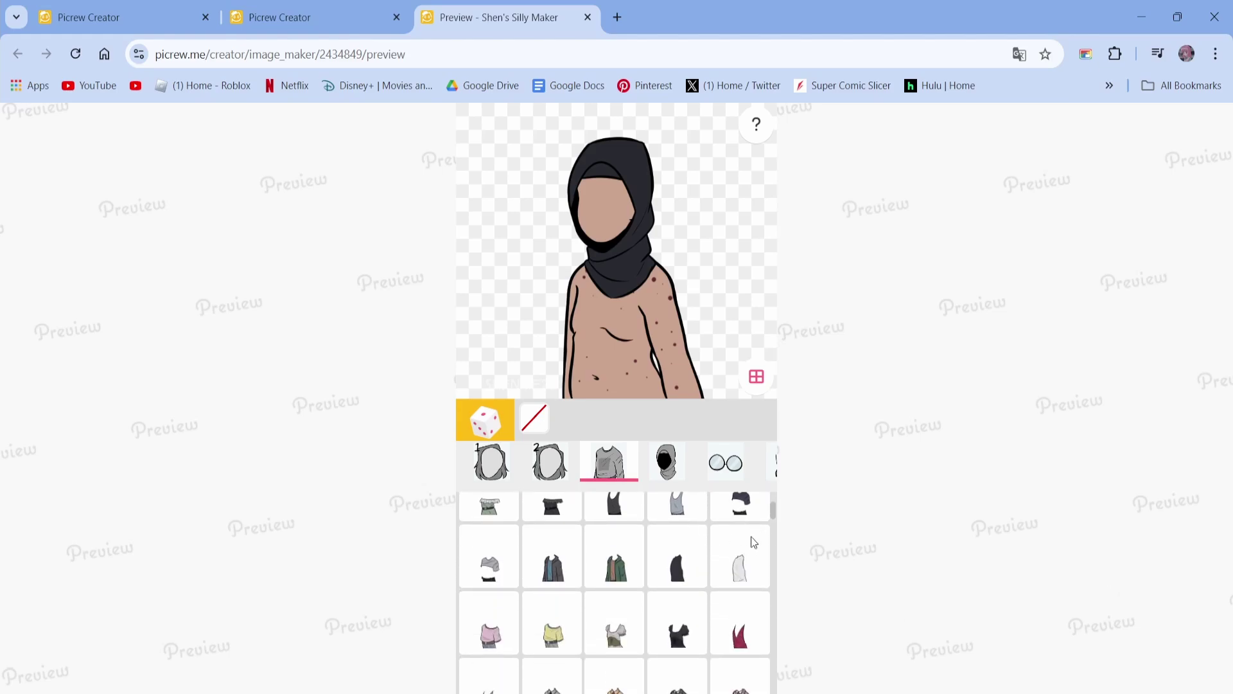
drag(769, 515, 795, 680)
scroll(732, 617, down, 2)
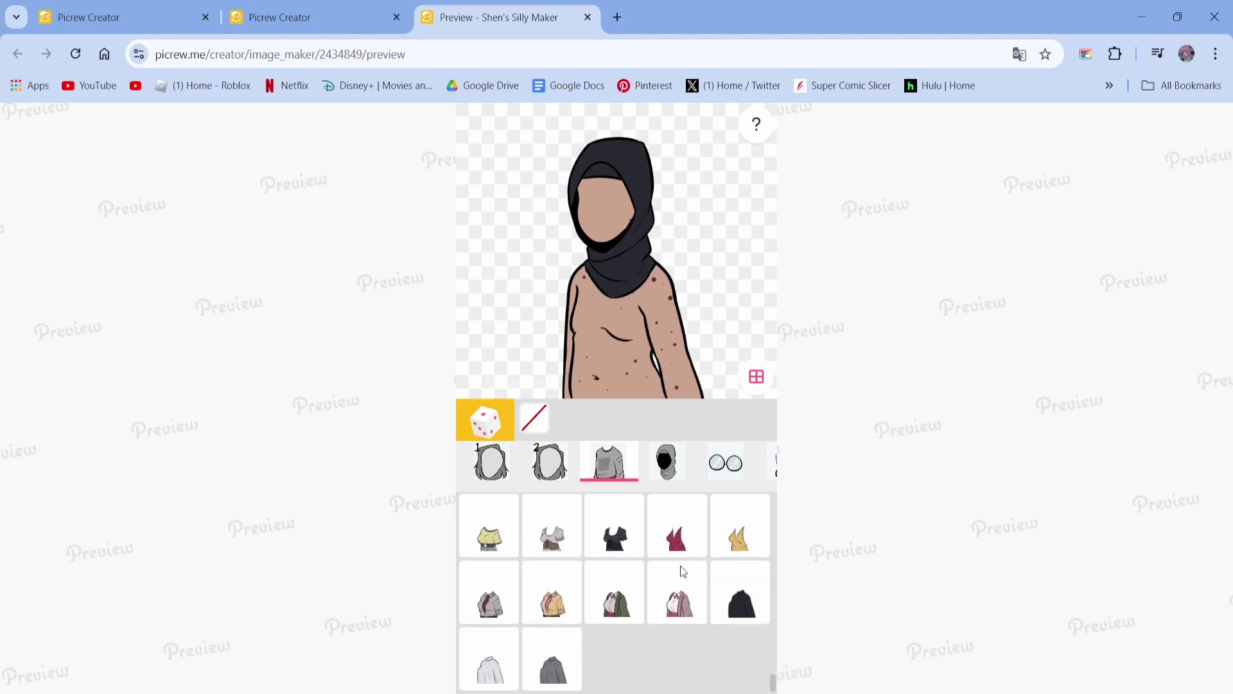
scroll(672, 567, up, 5)
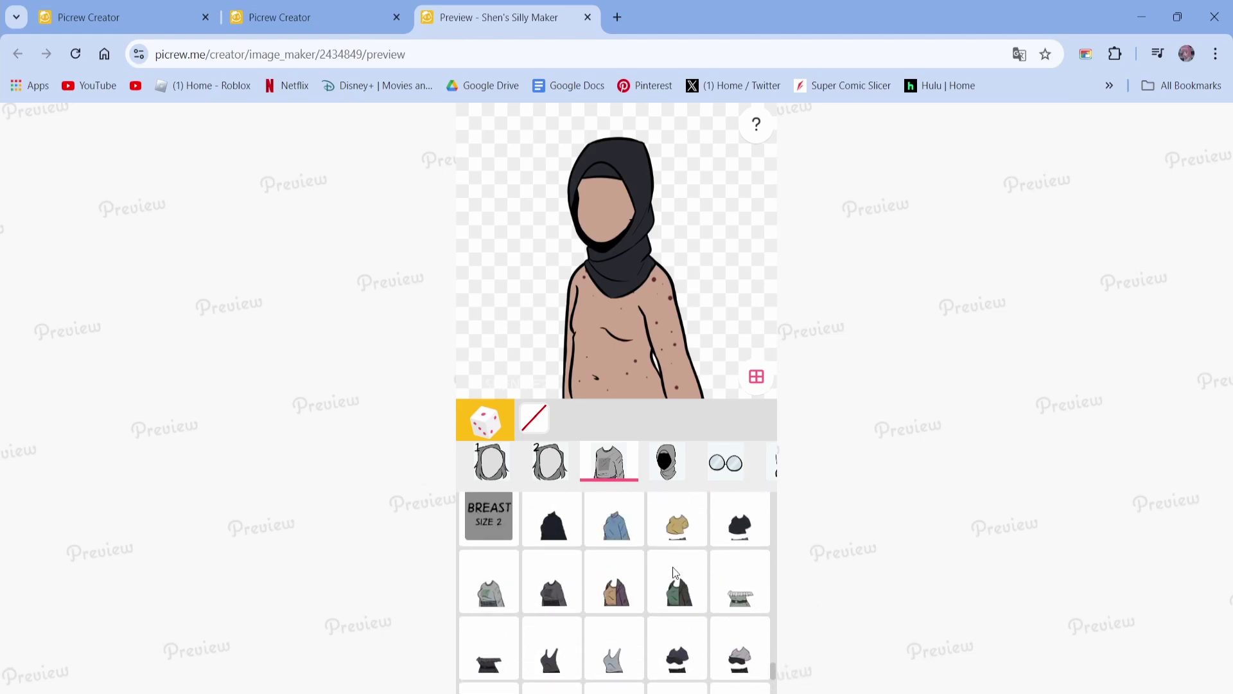
scroll(640, 556, up, 5)
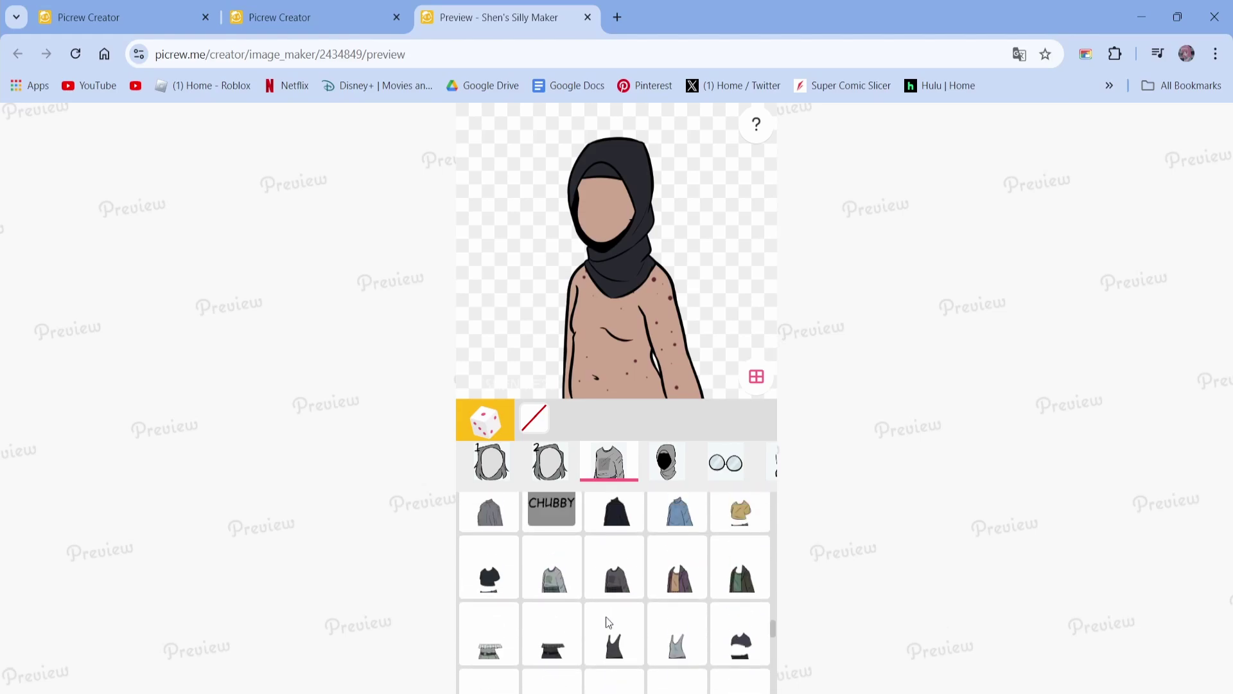
scroll(609, 622, up, 4)
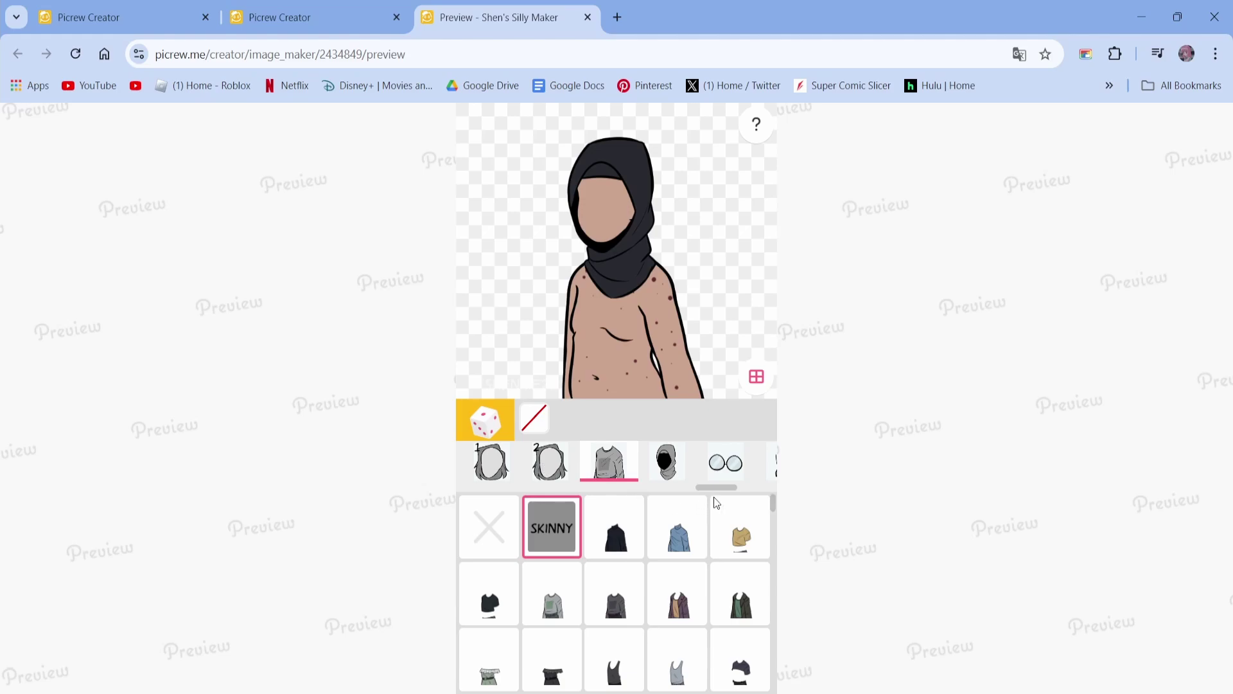
Open a new preview from the existing maker's creator page, view its Release & Publication settings, and return to its top page
key(ctrl+shift+Tab)
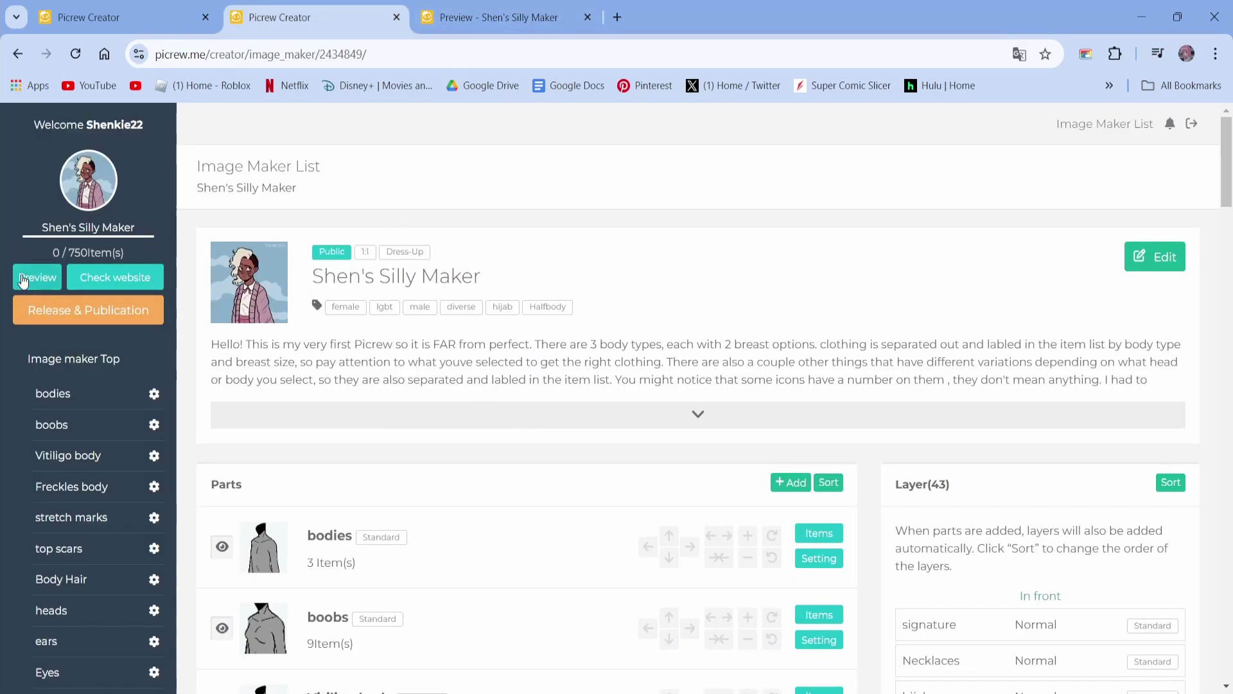
click(23, 279)
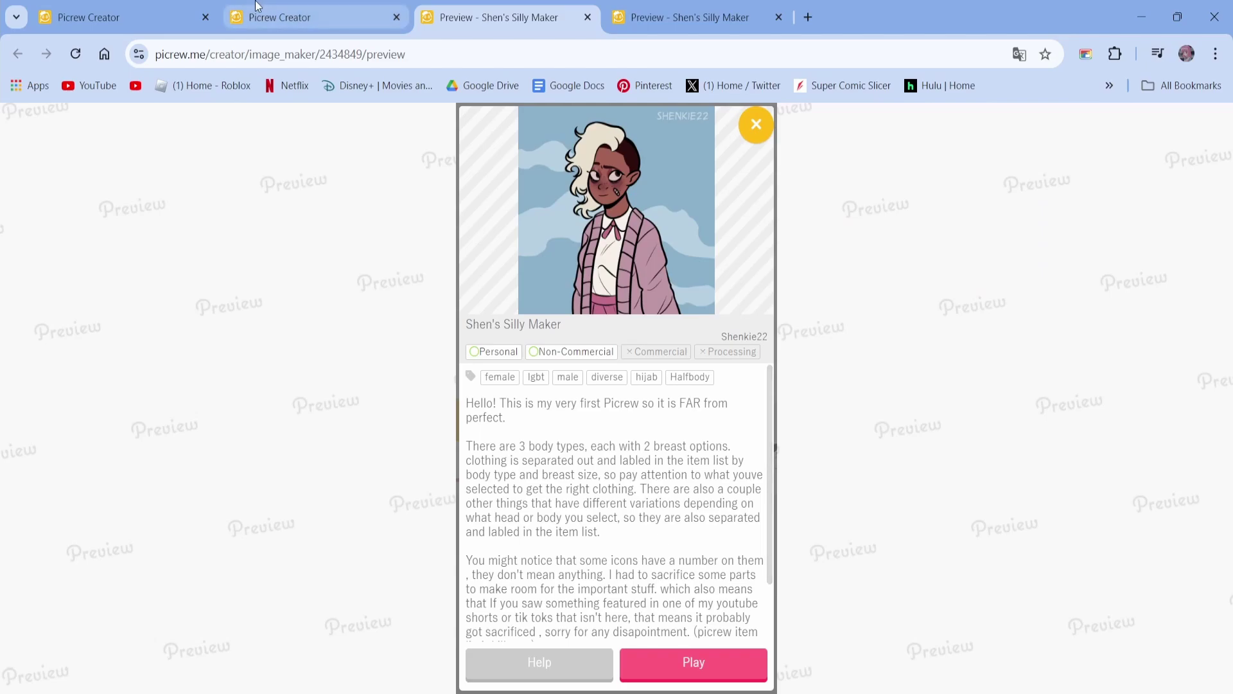
click(255, 8)
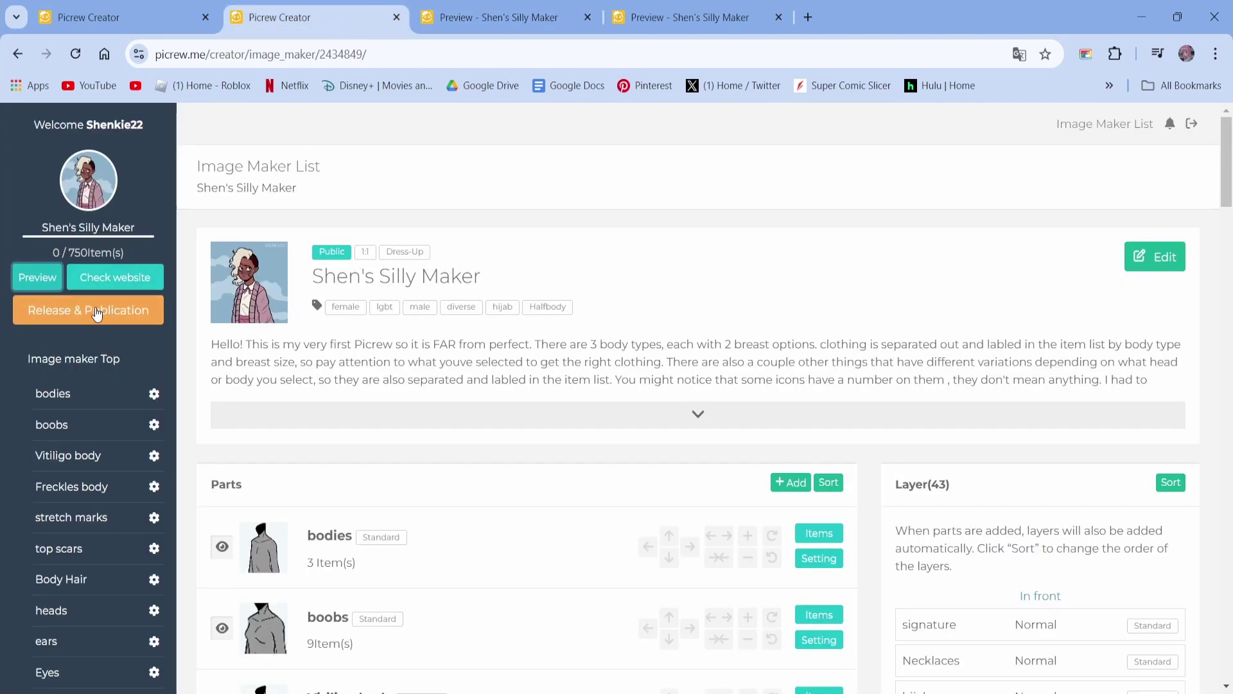
click(96, 312)
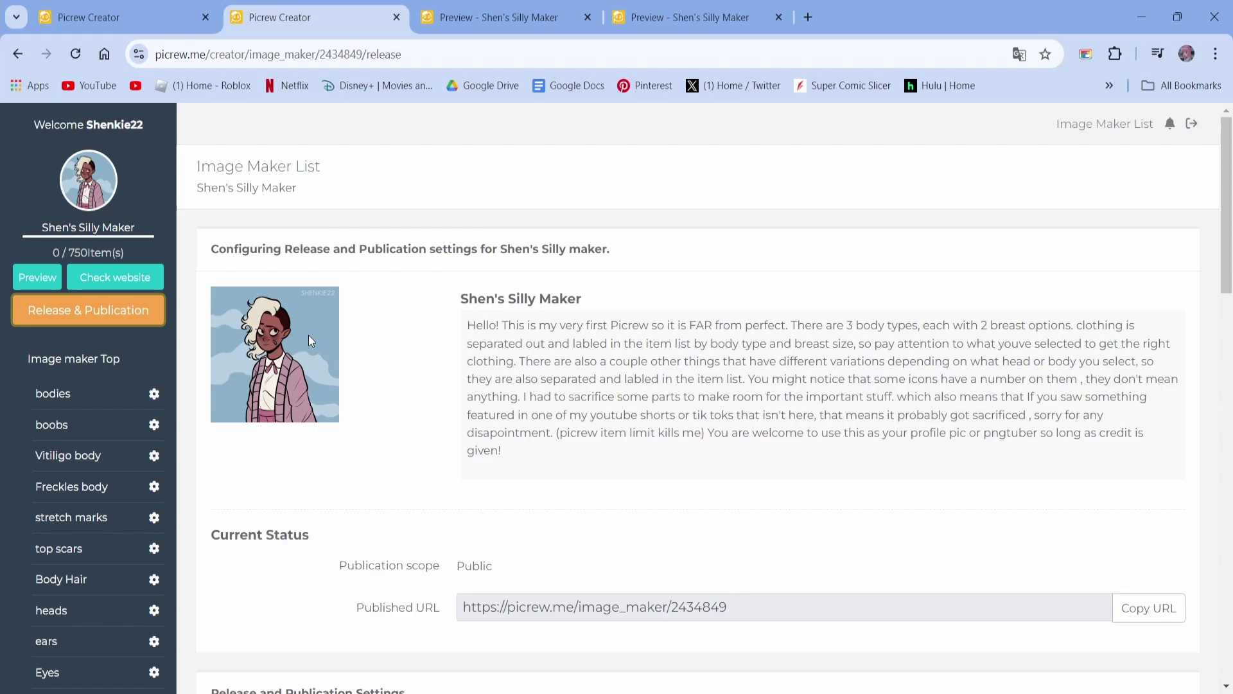
key(alt+Left)
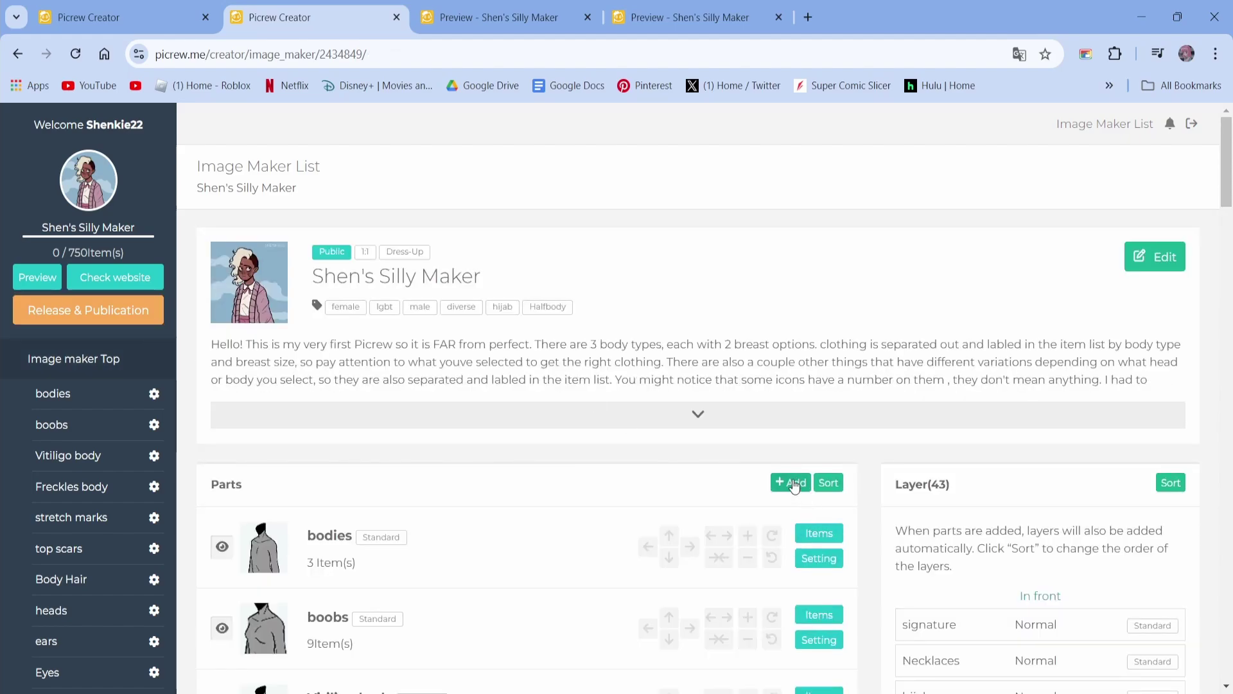
Examine the LR Paired and Last Bastion types for adding a part to the existing maker, and cancel without saving
click(794, 483)
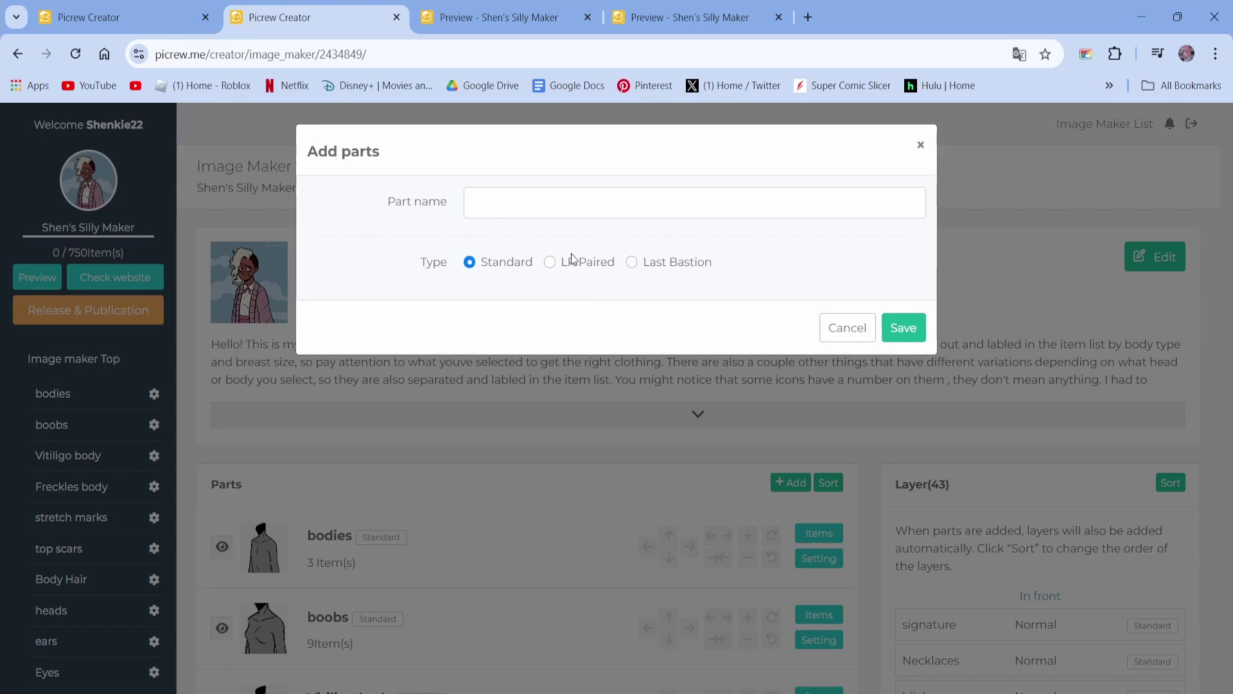
click(567, 269)
click(632, 263)
key(Escape)
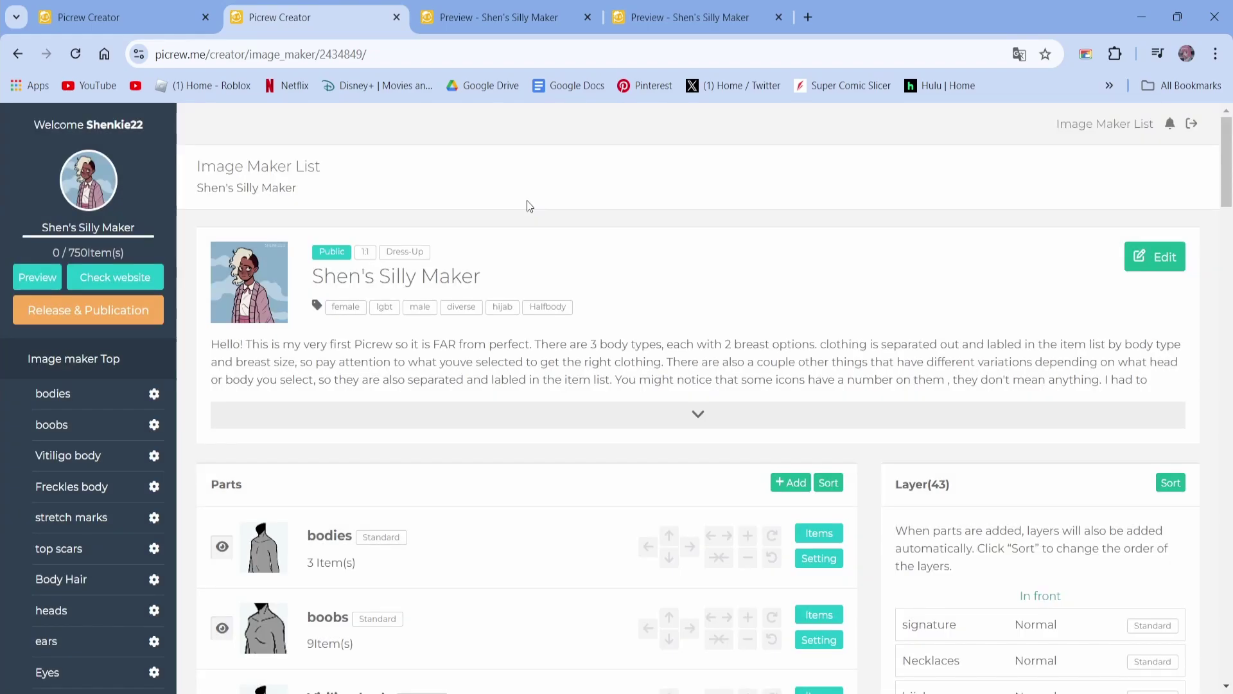